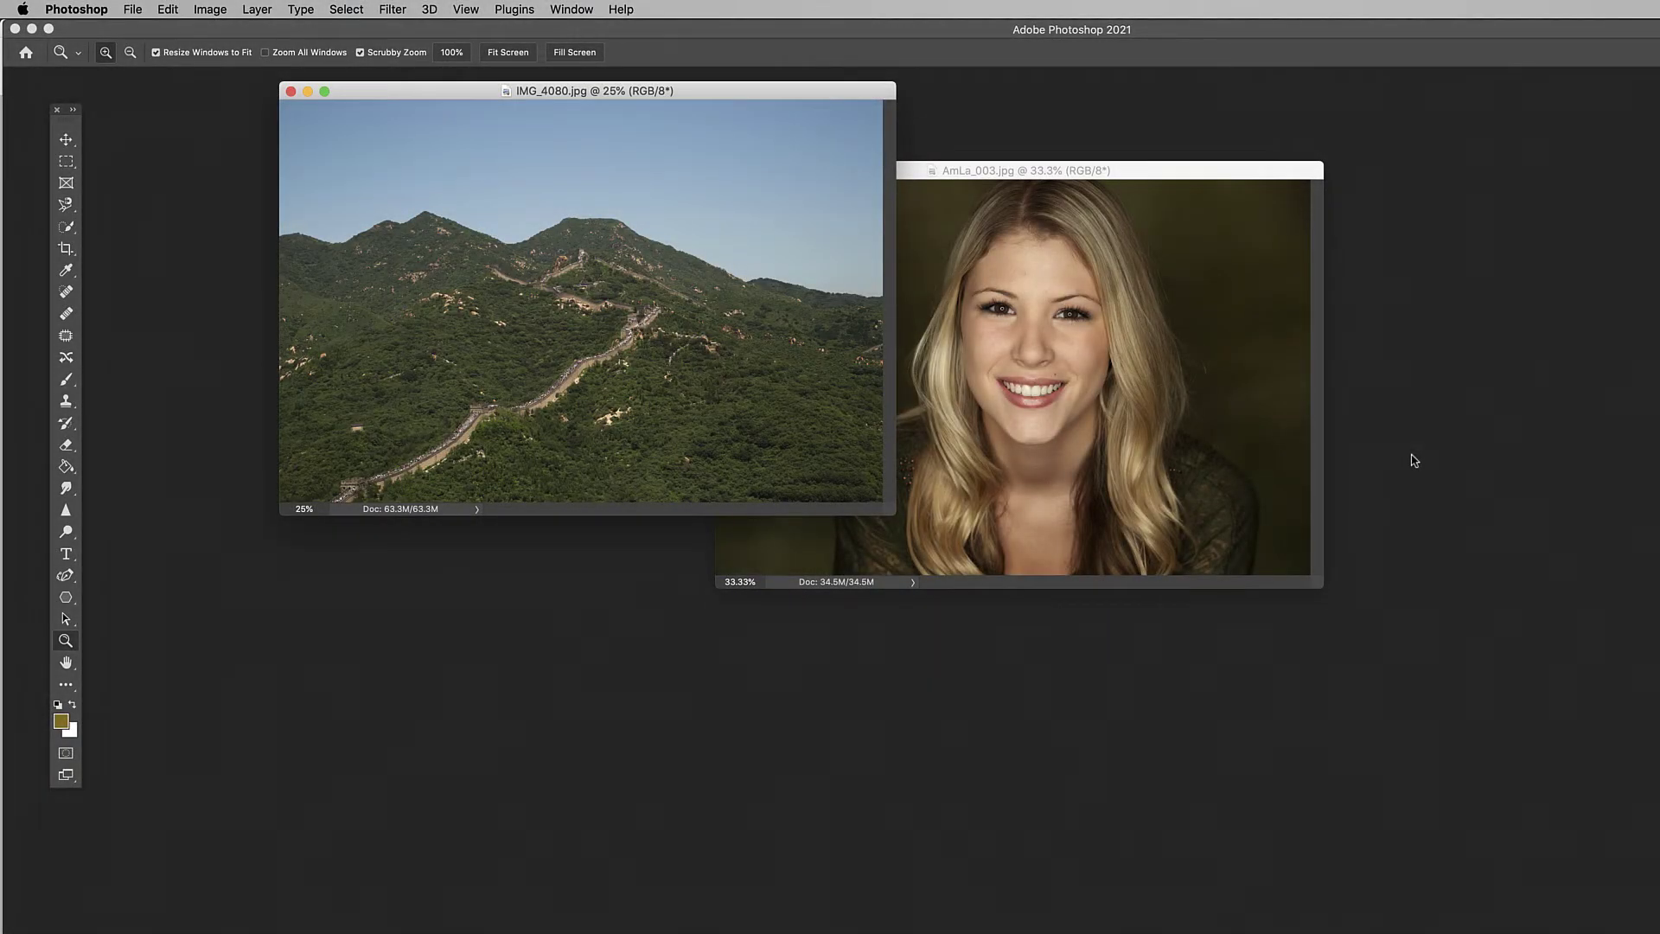
Show IMG_4080.jpg alone in full-screen mode, panned to its sky and peaks
left_click_drag(812, 91, 817, 105)
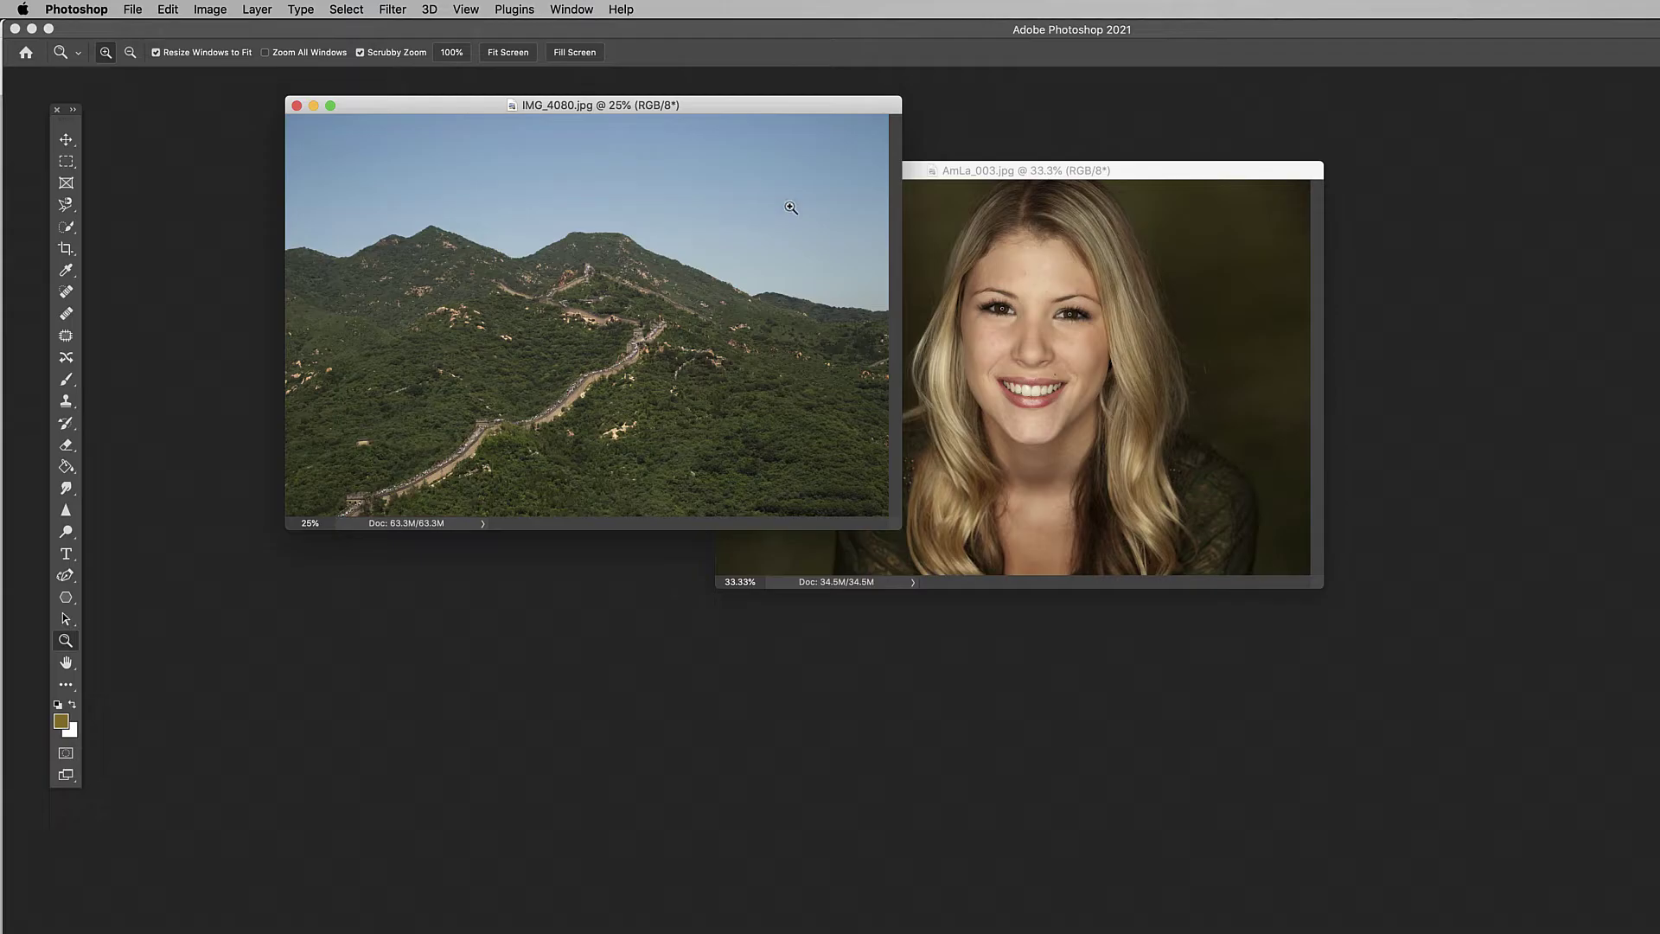
key("f")
left_click_drag(997, 459, 811, 330)
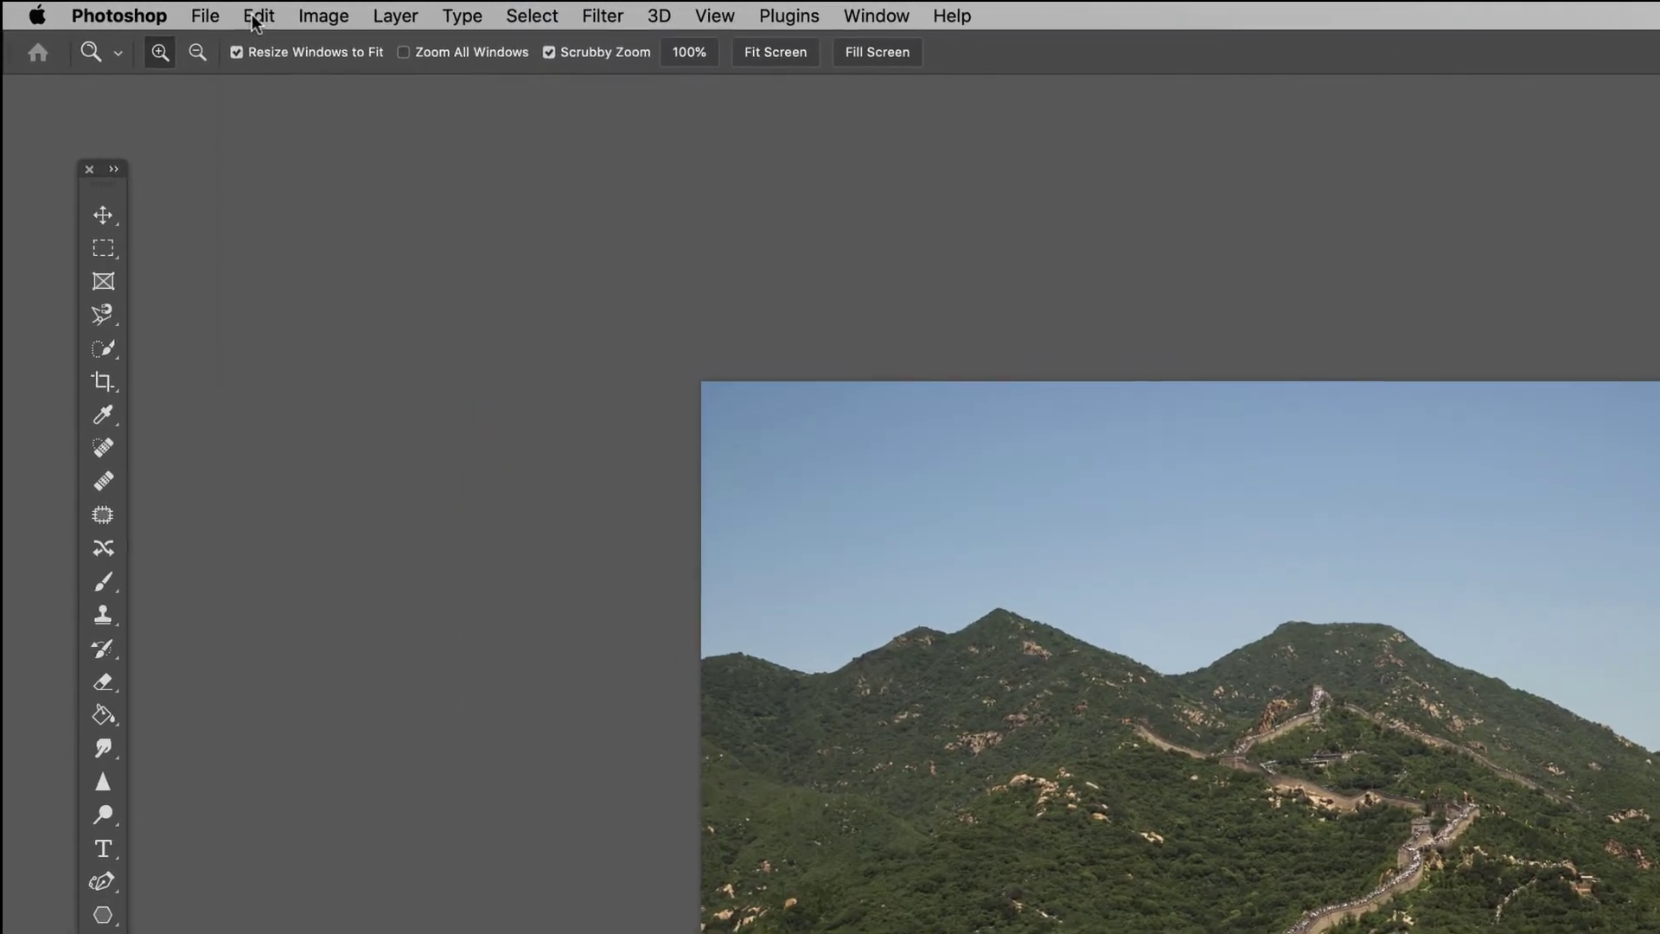
Start Edit > Sky Replacement and move its dialog off the image
left_click(257, 16)
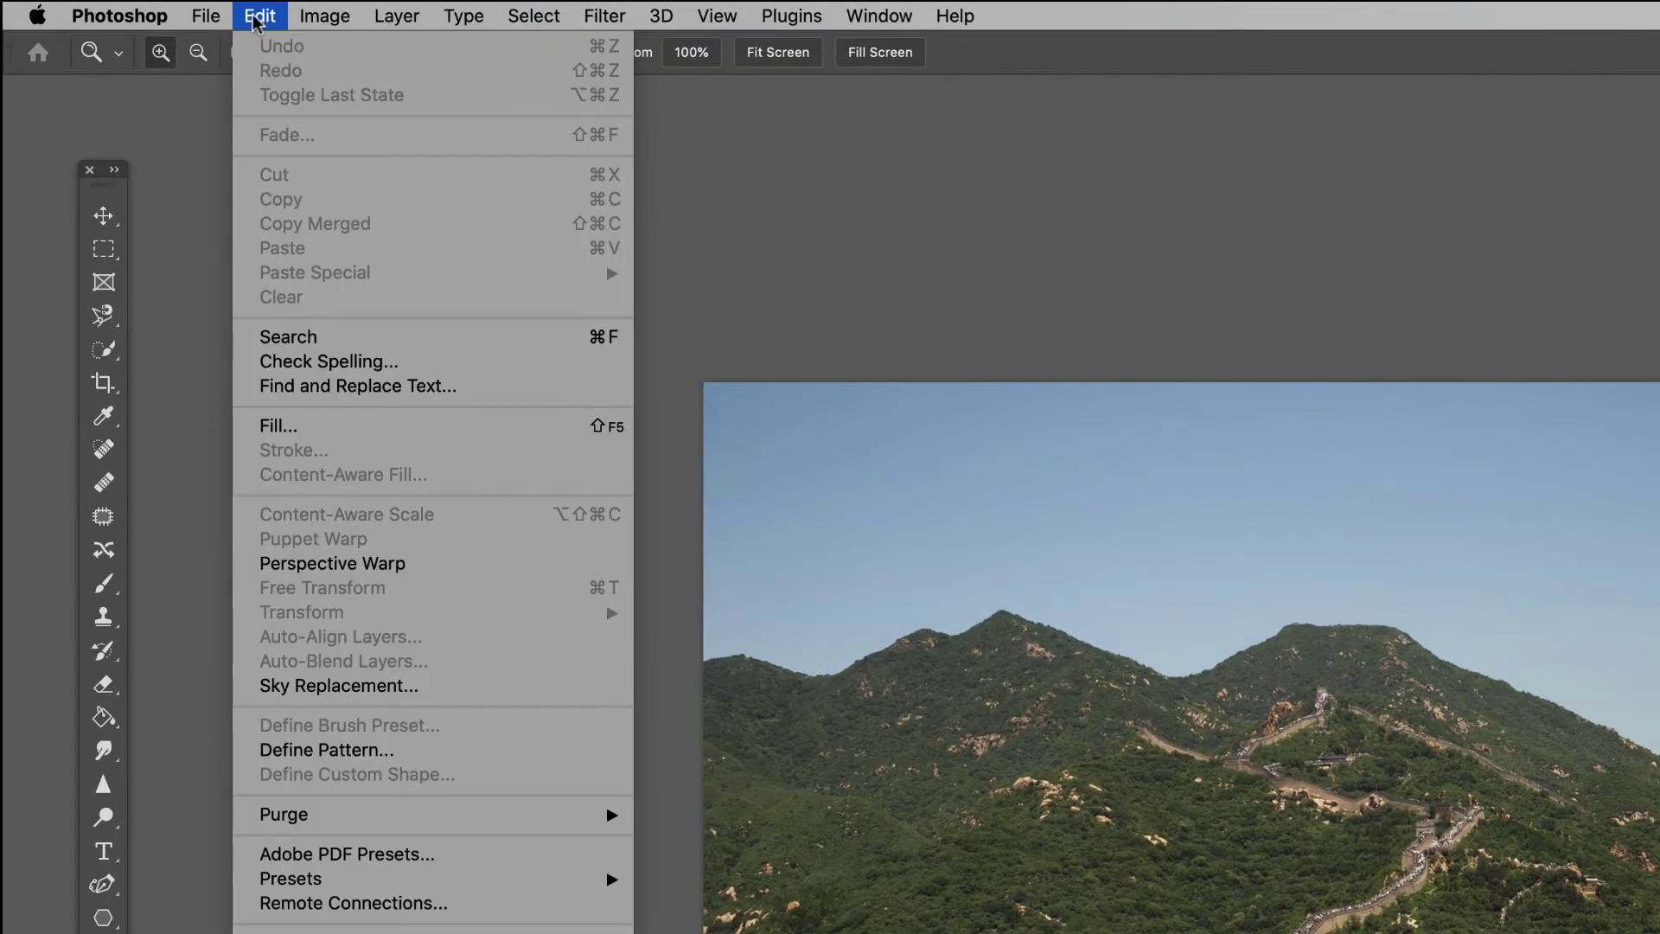
left_click(384, 686)
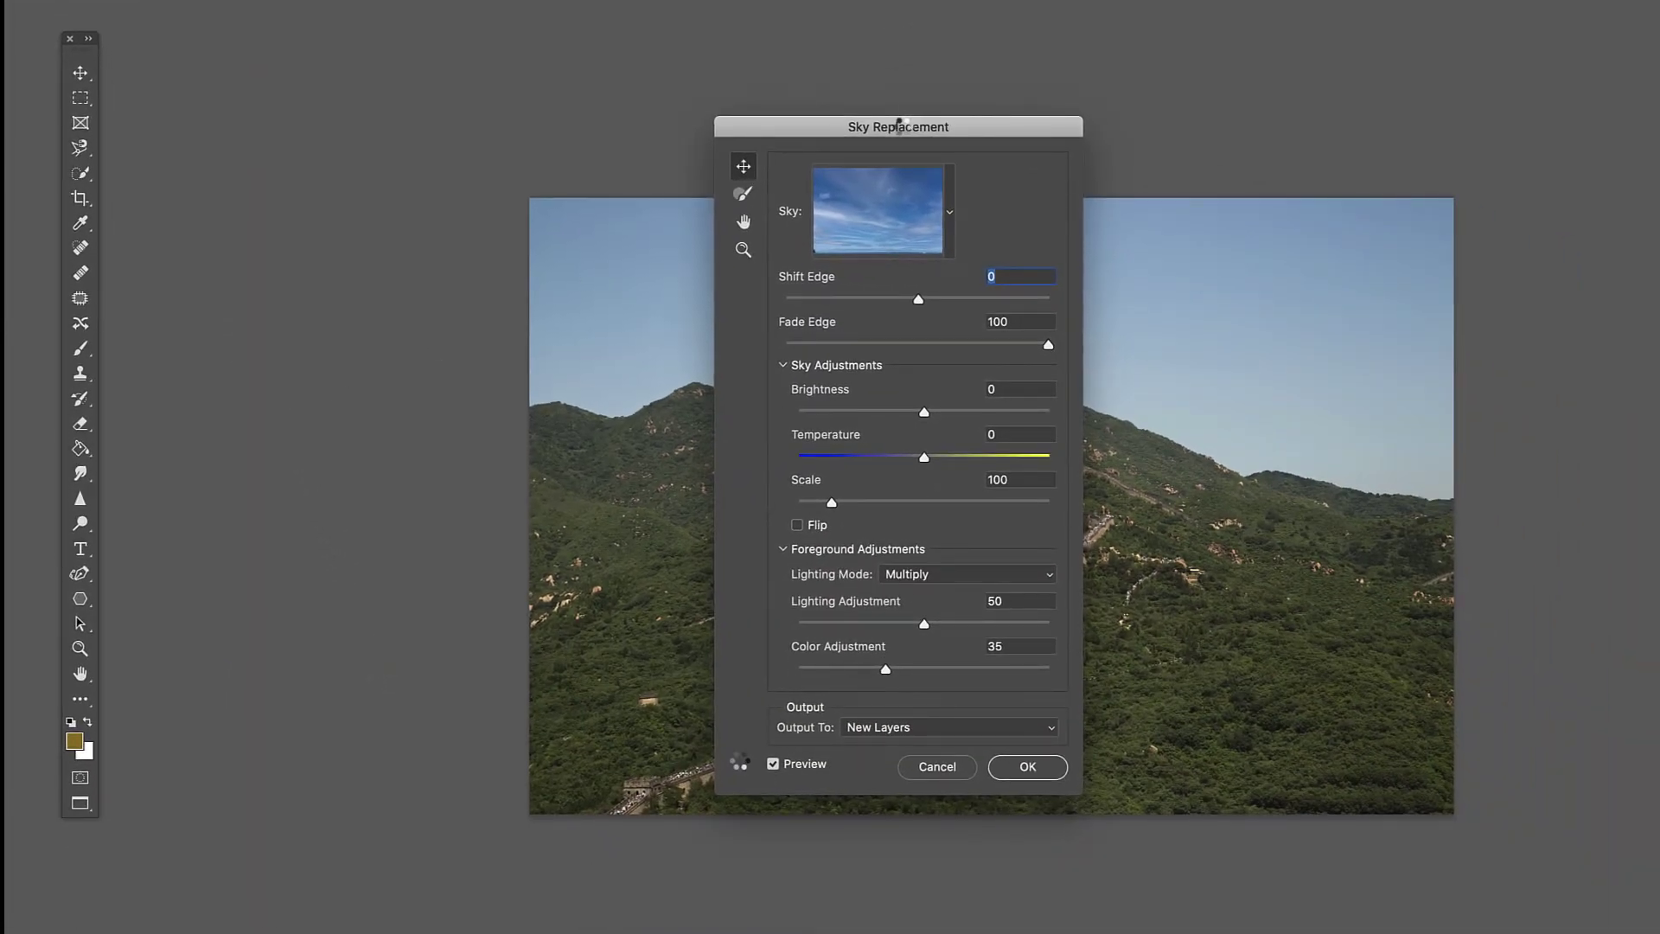
left_click_drag(909, 117, 354, 141)
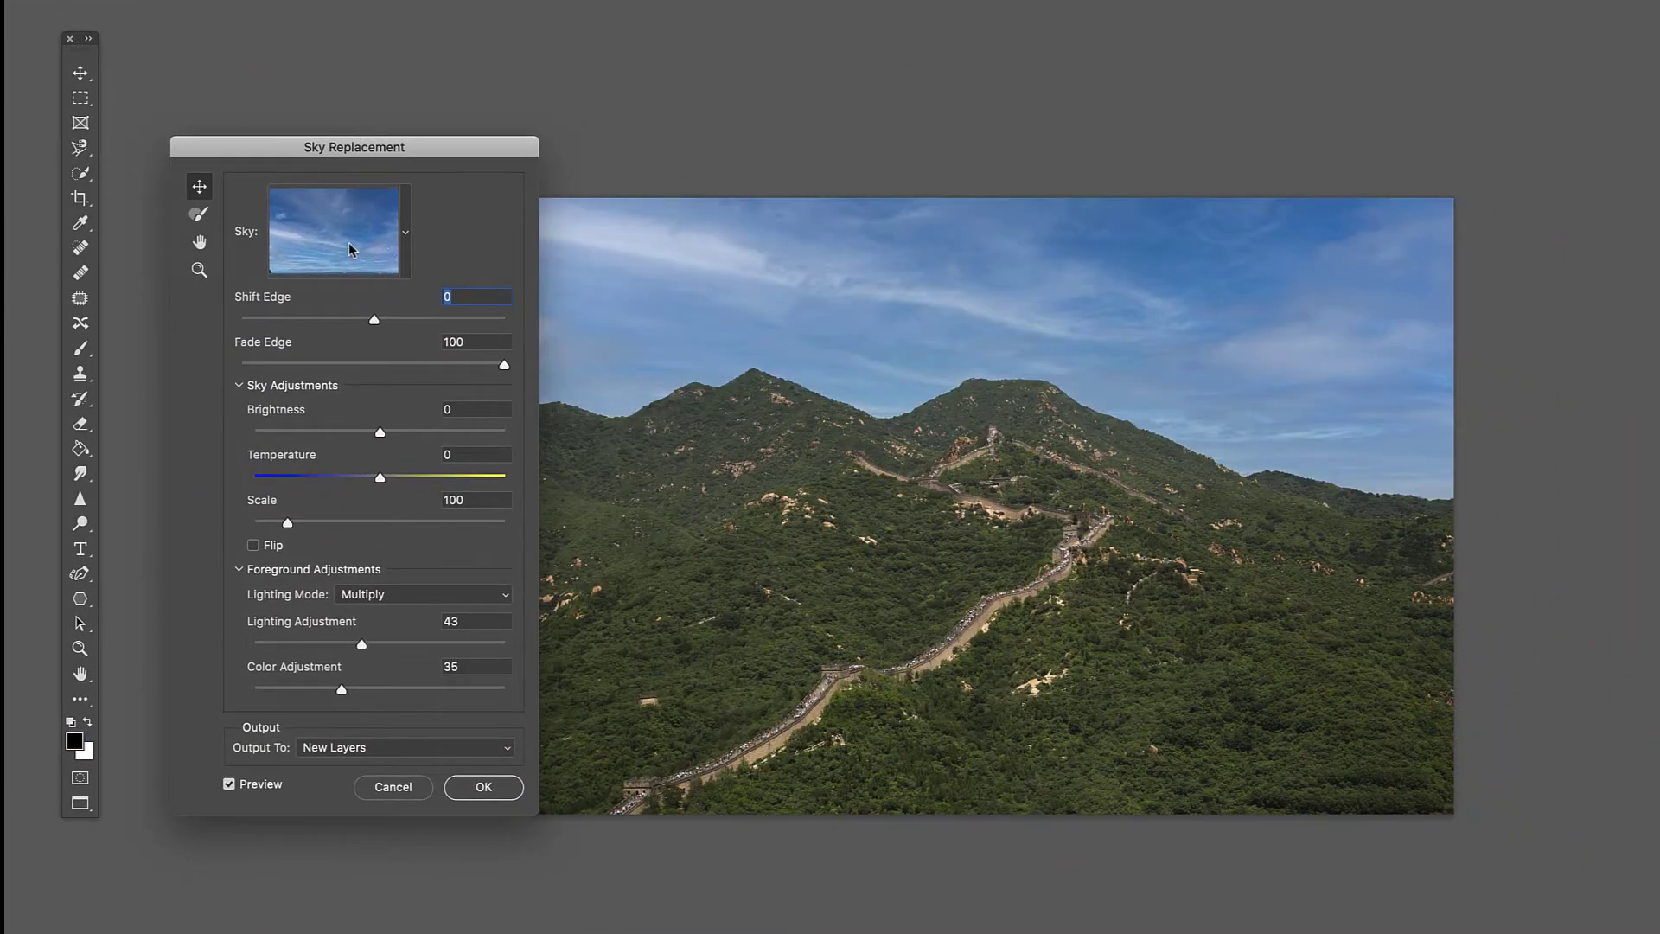
Try several sky presets and settle on the wispy BlueSky001 preset
left_click(410, 237)
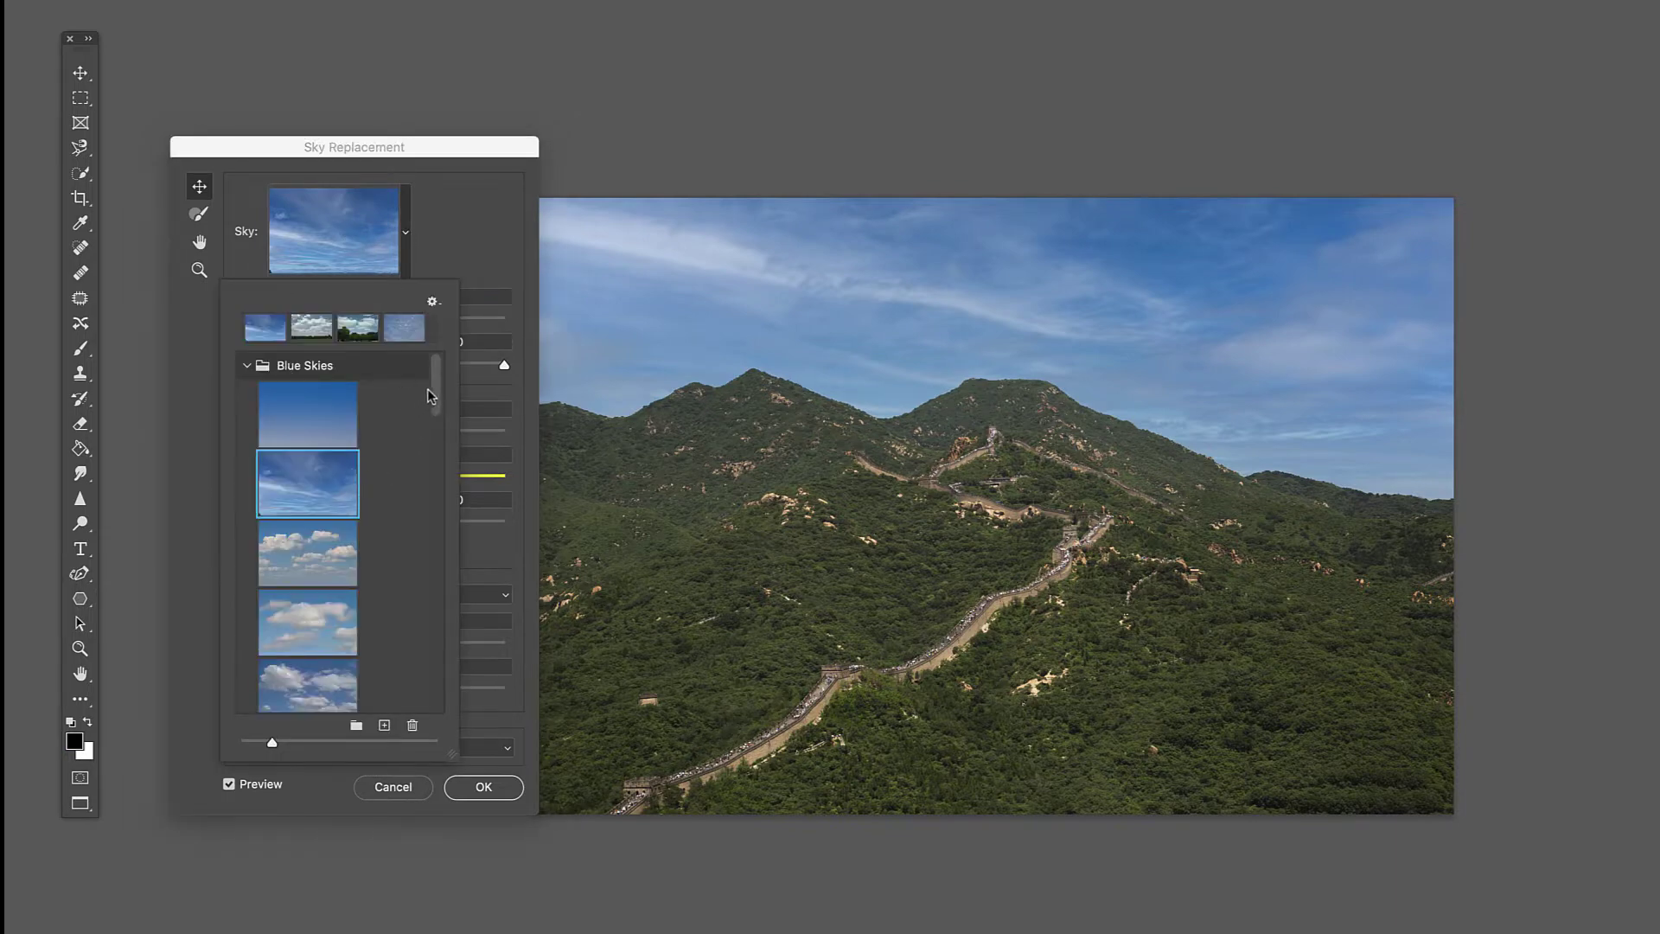
left_click_drag(434, 391, 434, 500)
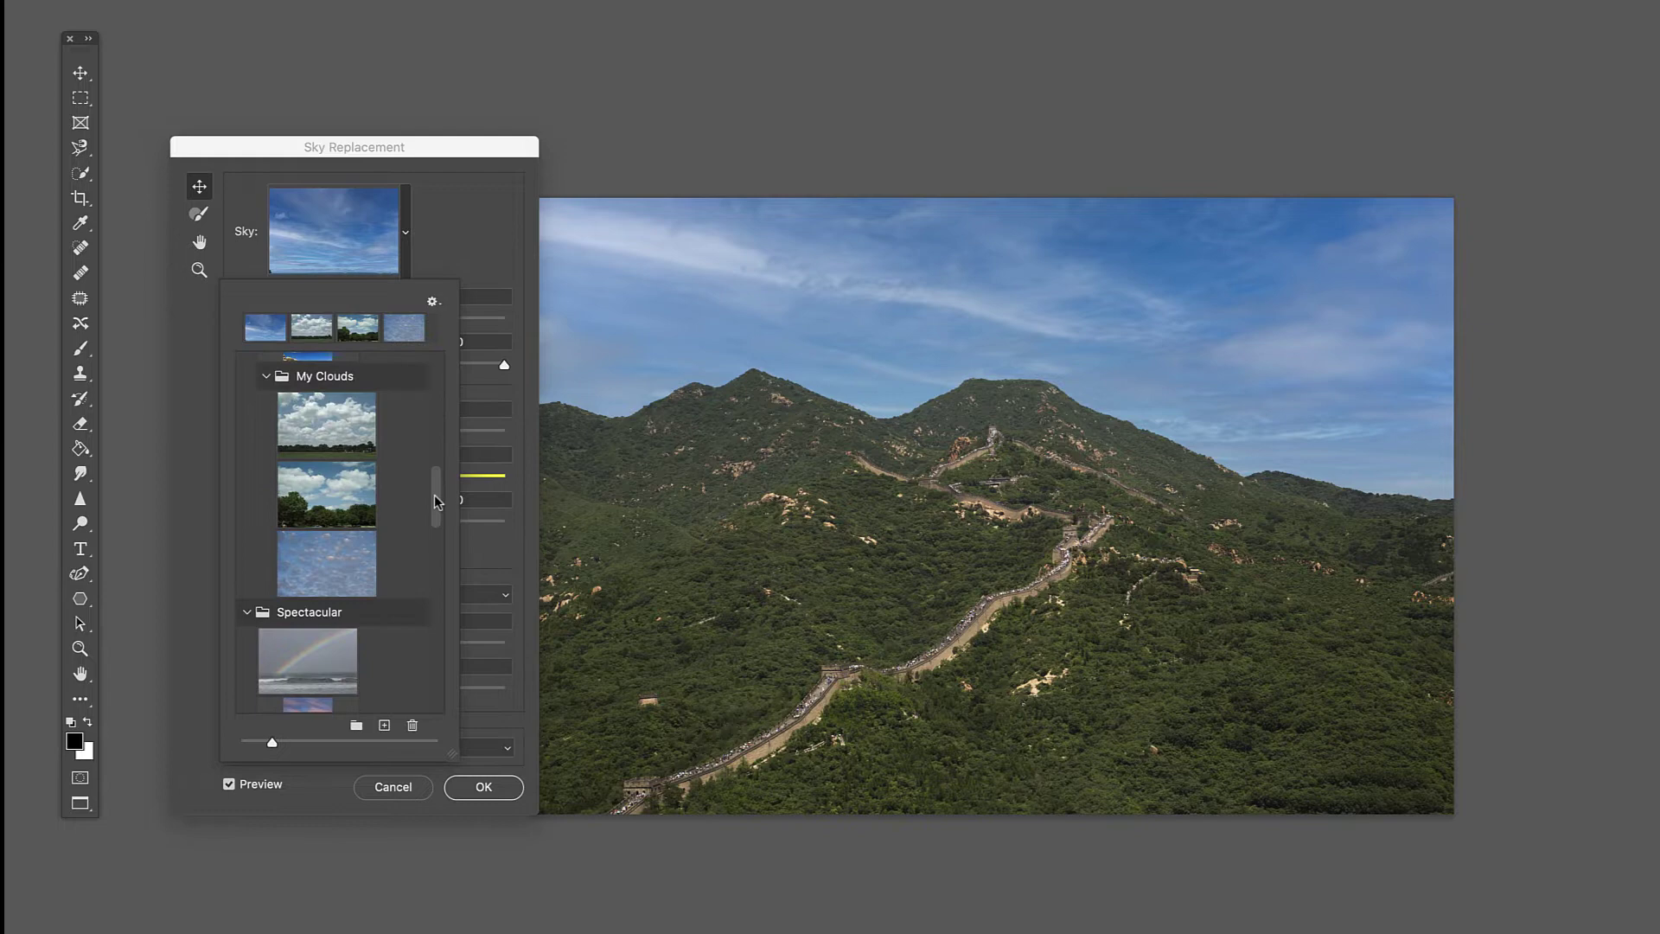
scroll(437, 502, "down", 1)
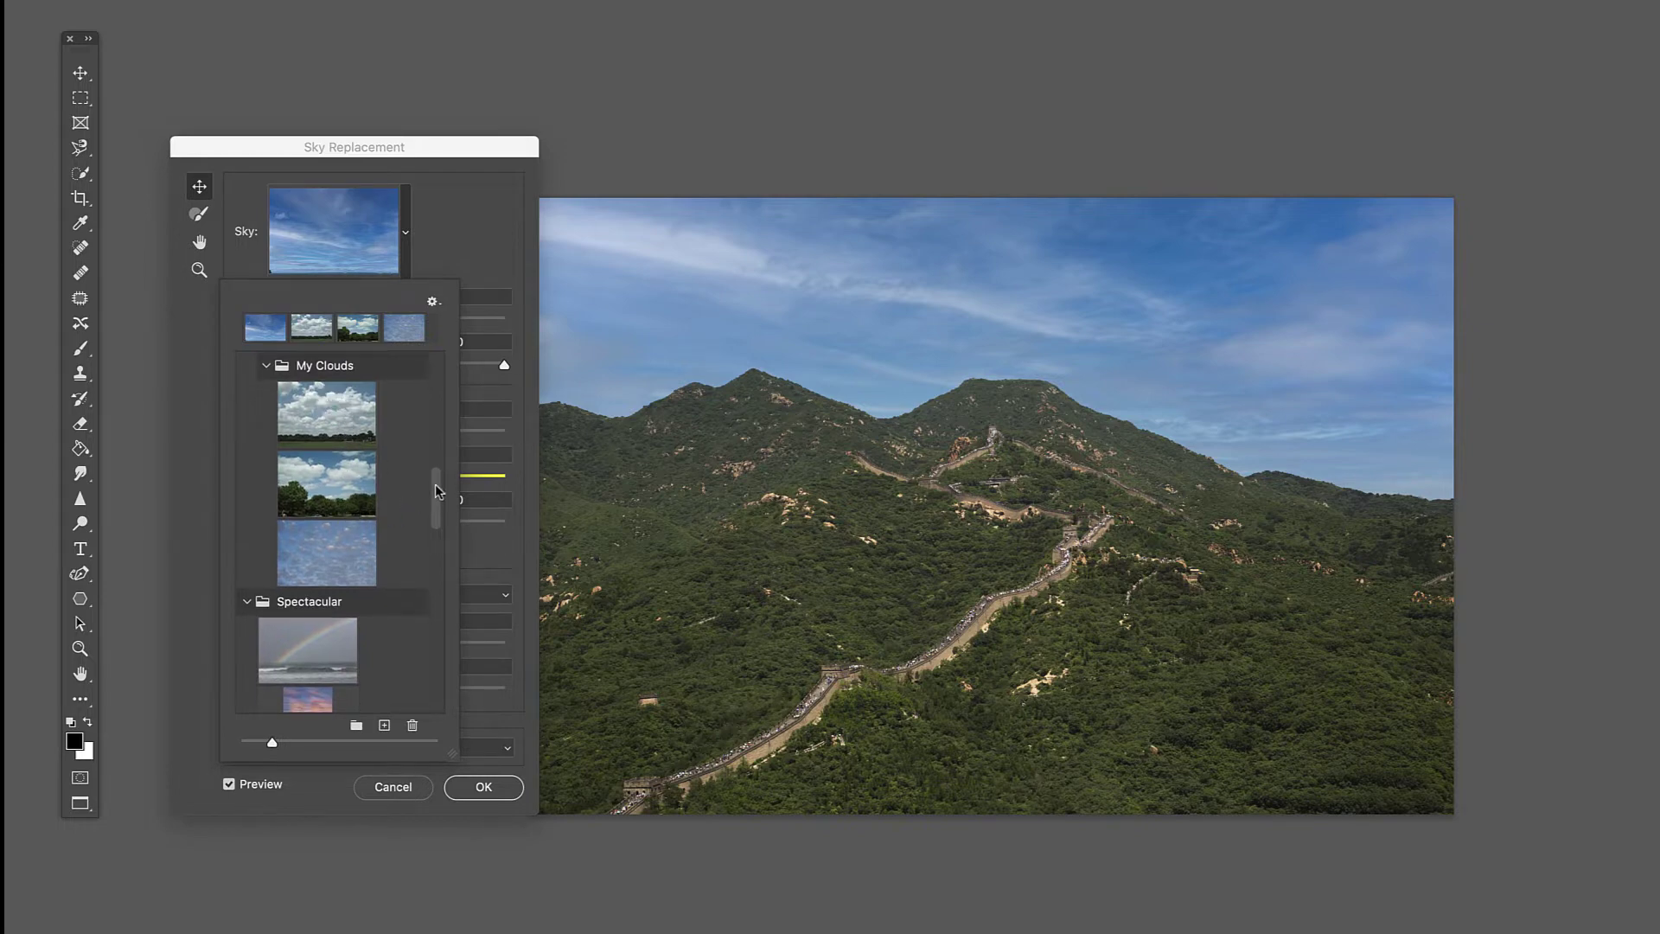
mouse_move(436, 491)
left_mouse_down()
mouse_move(438, 622)
mouse_move(468, 364)
mouse_move(456, 398)
left_mouse_up()
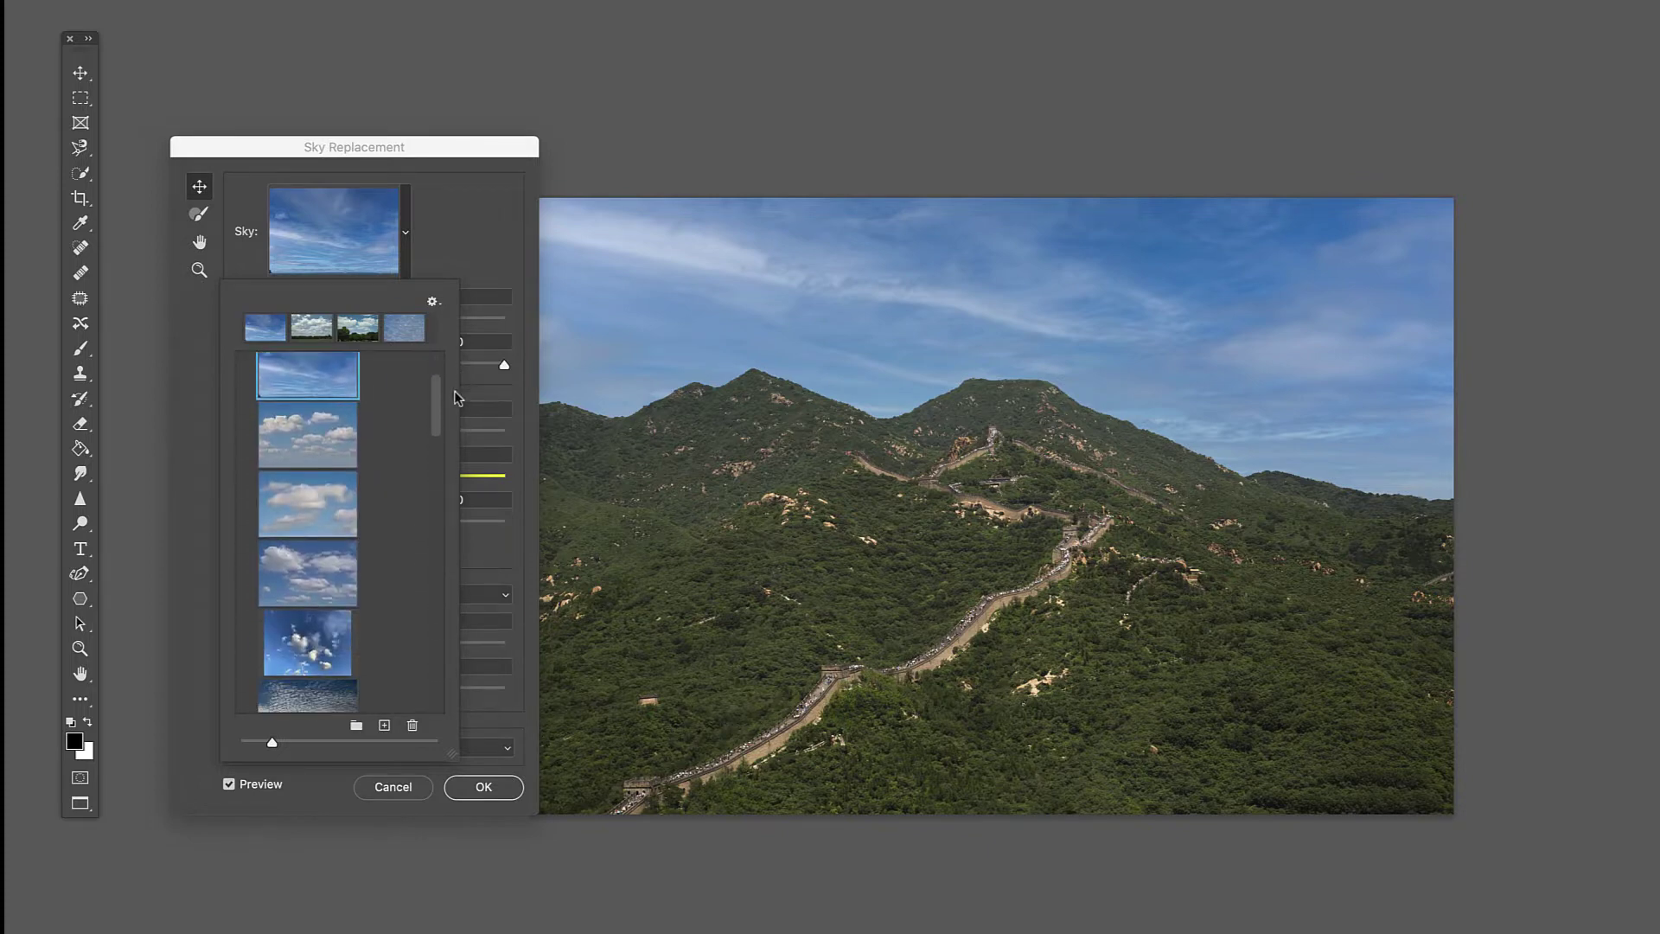
left_click(326, 441)
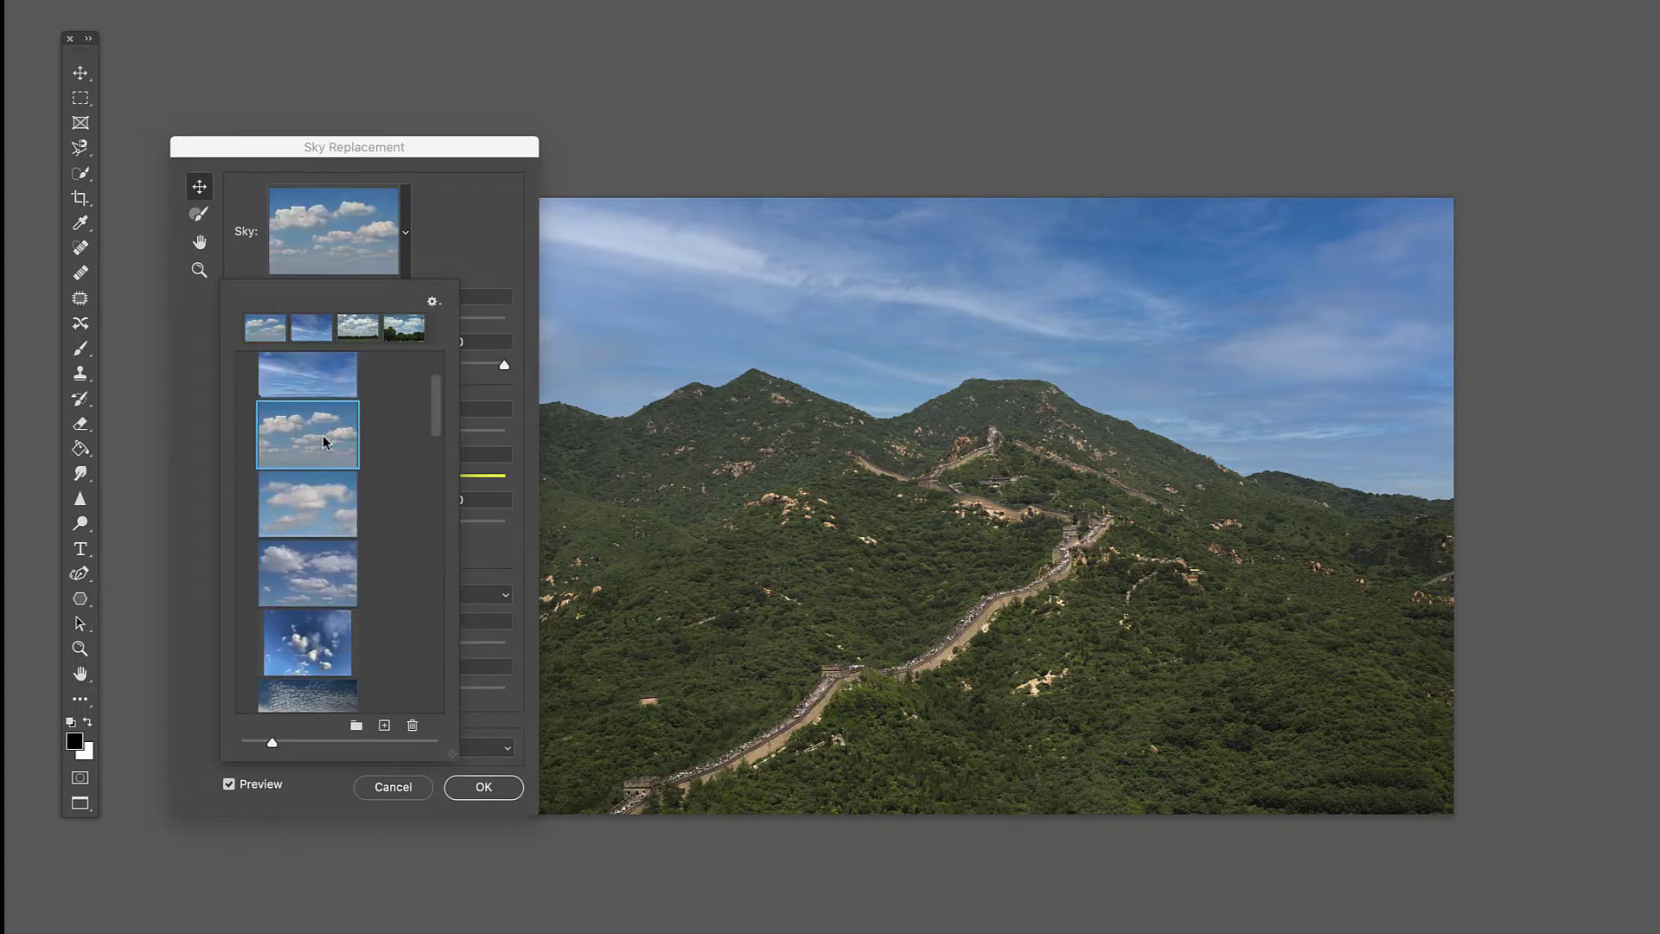
left_click(337, 562)
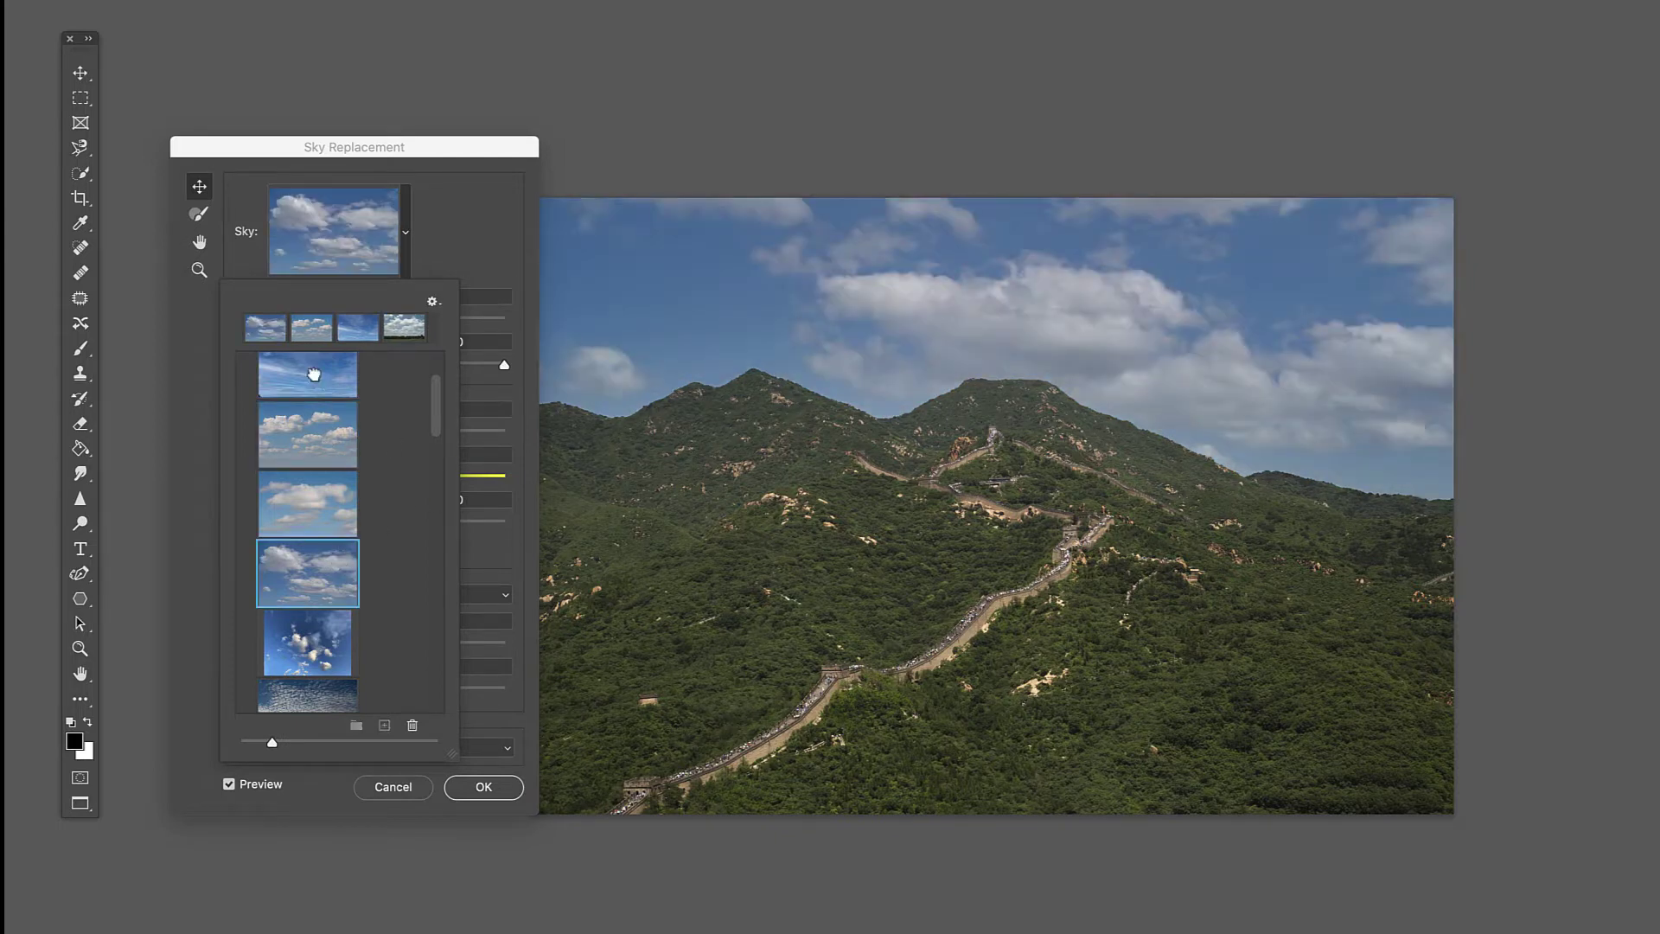
left_click(316, 381)
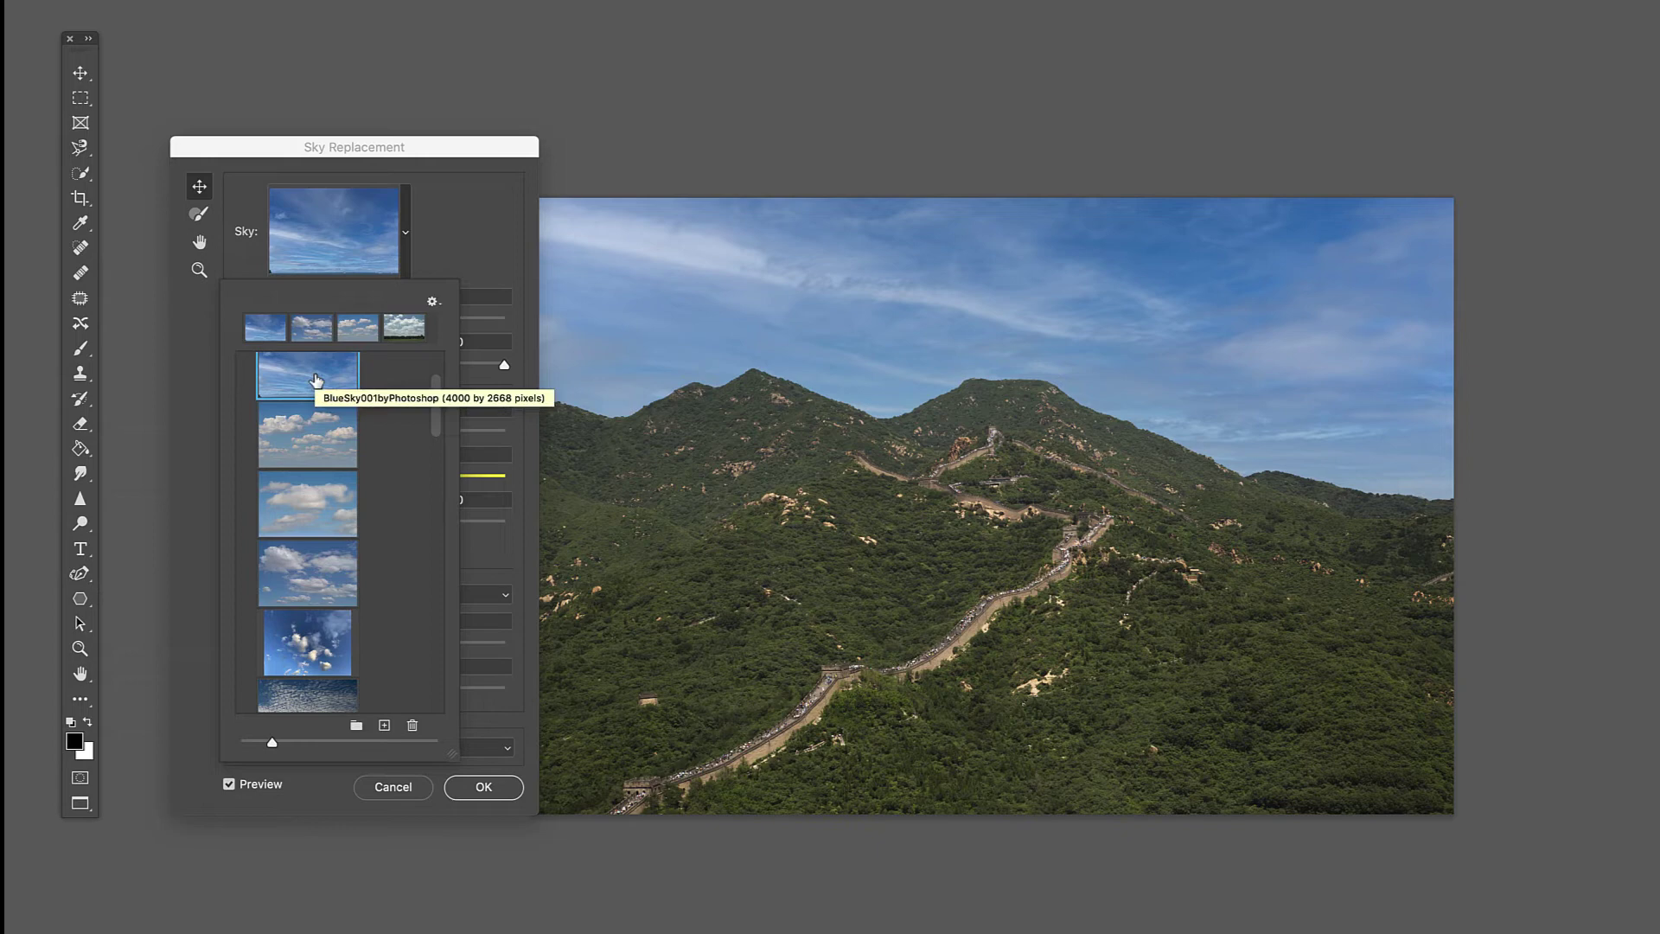
left_click(470, 238)
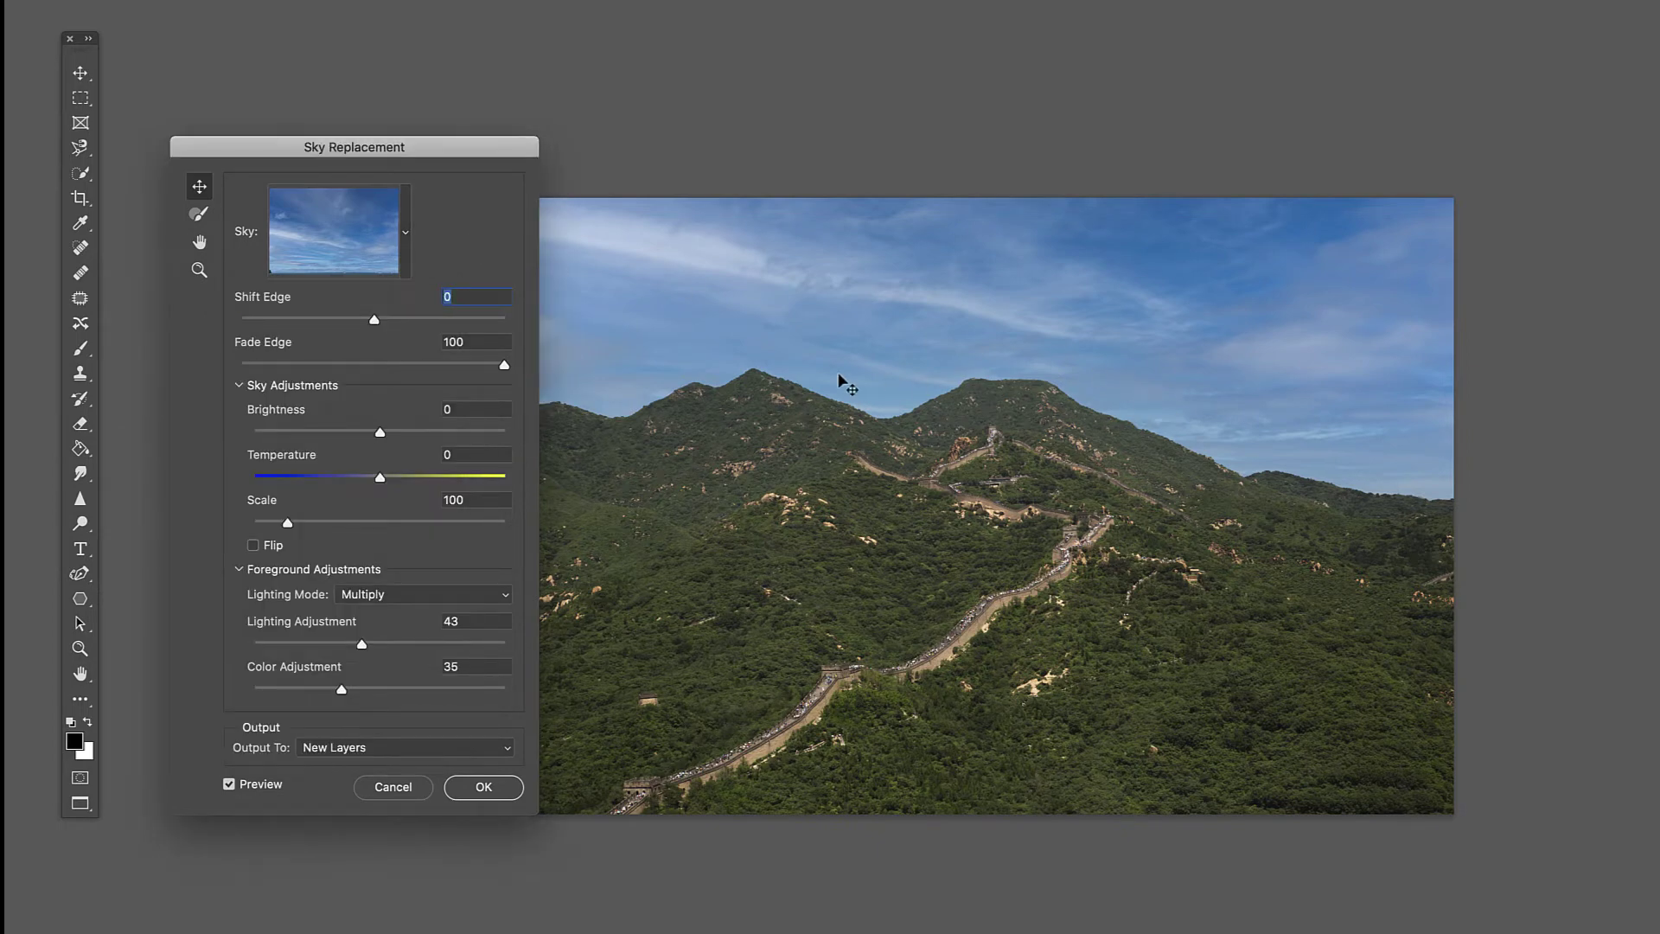
Set Shift Edge to 9 and Temperature to 10 in the Sky Replacement dialog
left_click_drag(375, 325, 367, 326)
left_click_drag(365, 320, 384, 320)
left_click_drag(381, 478, 388, 478)
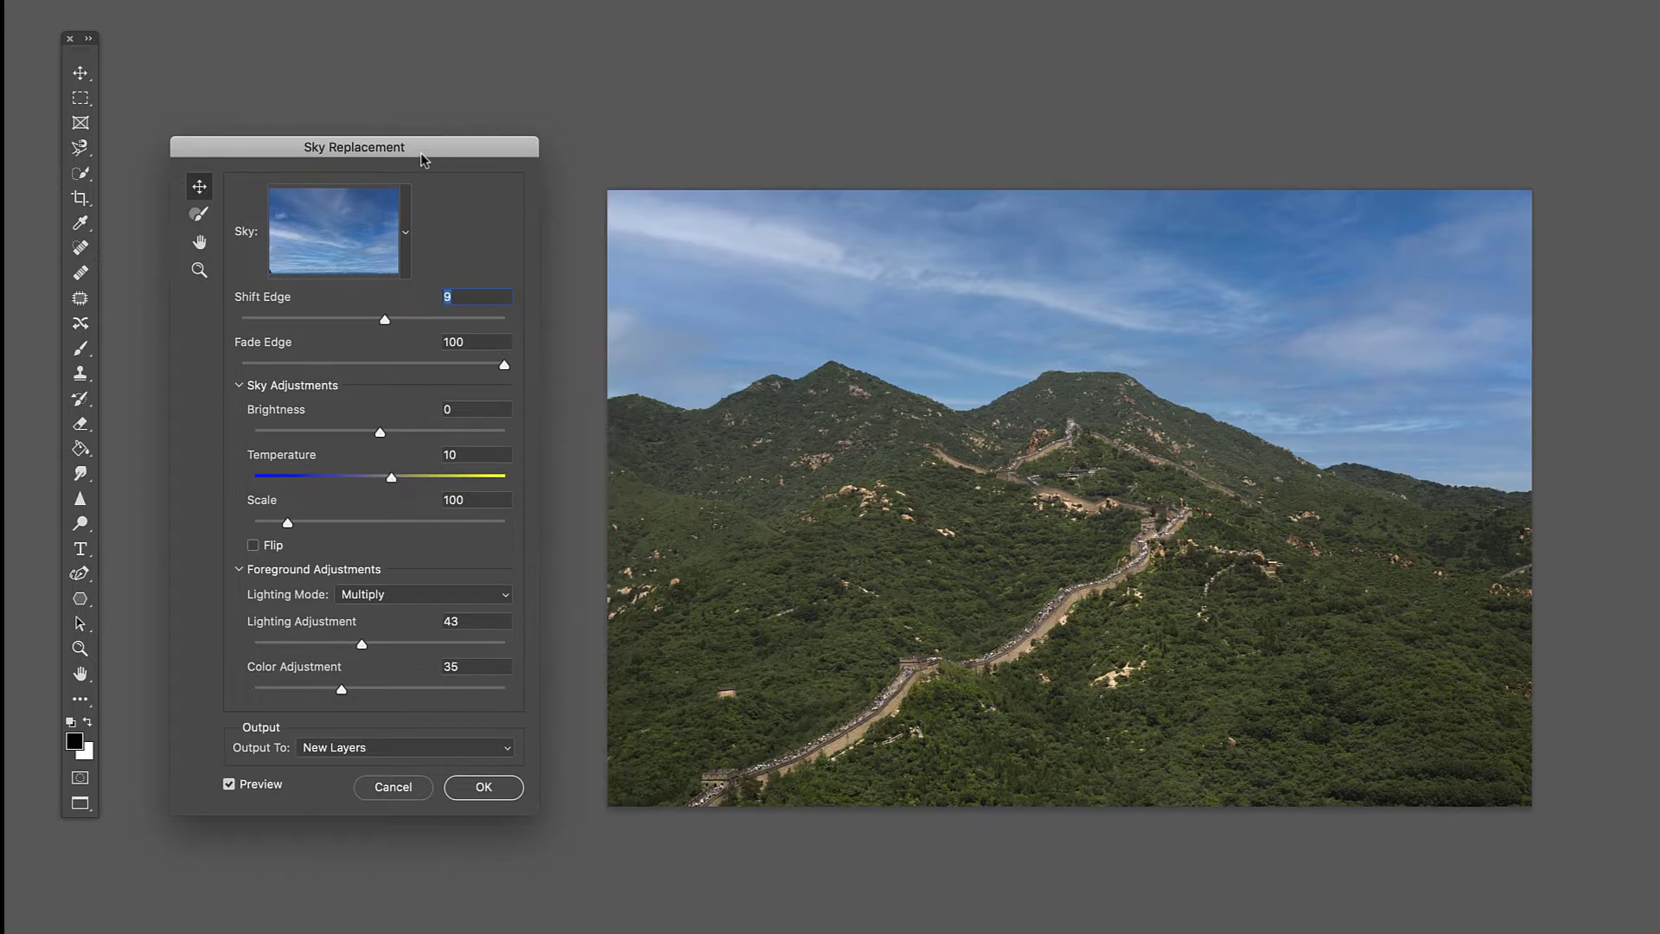
left_click_drag(422, 158, 460, 176)
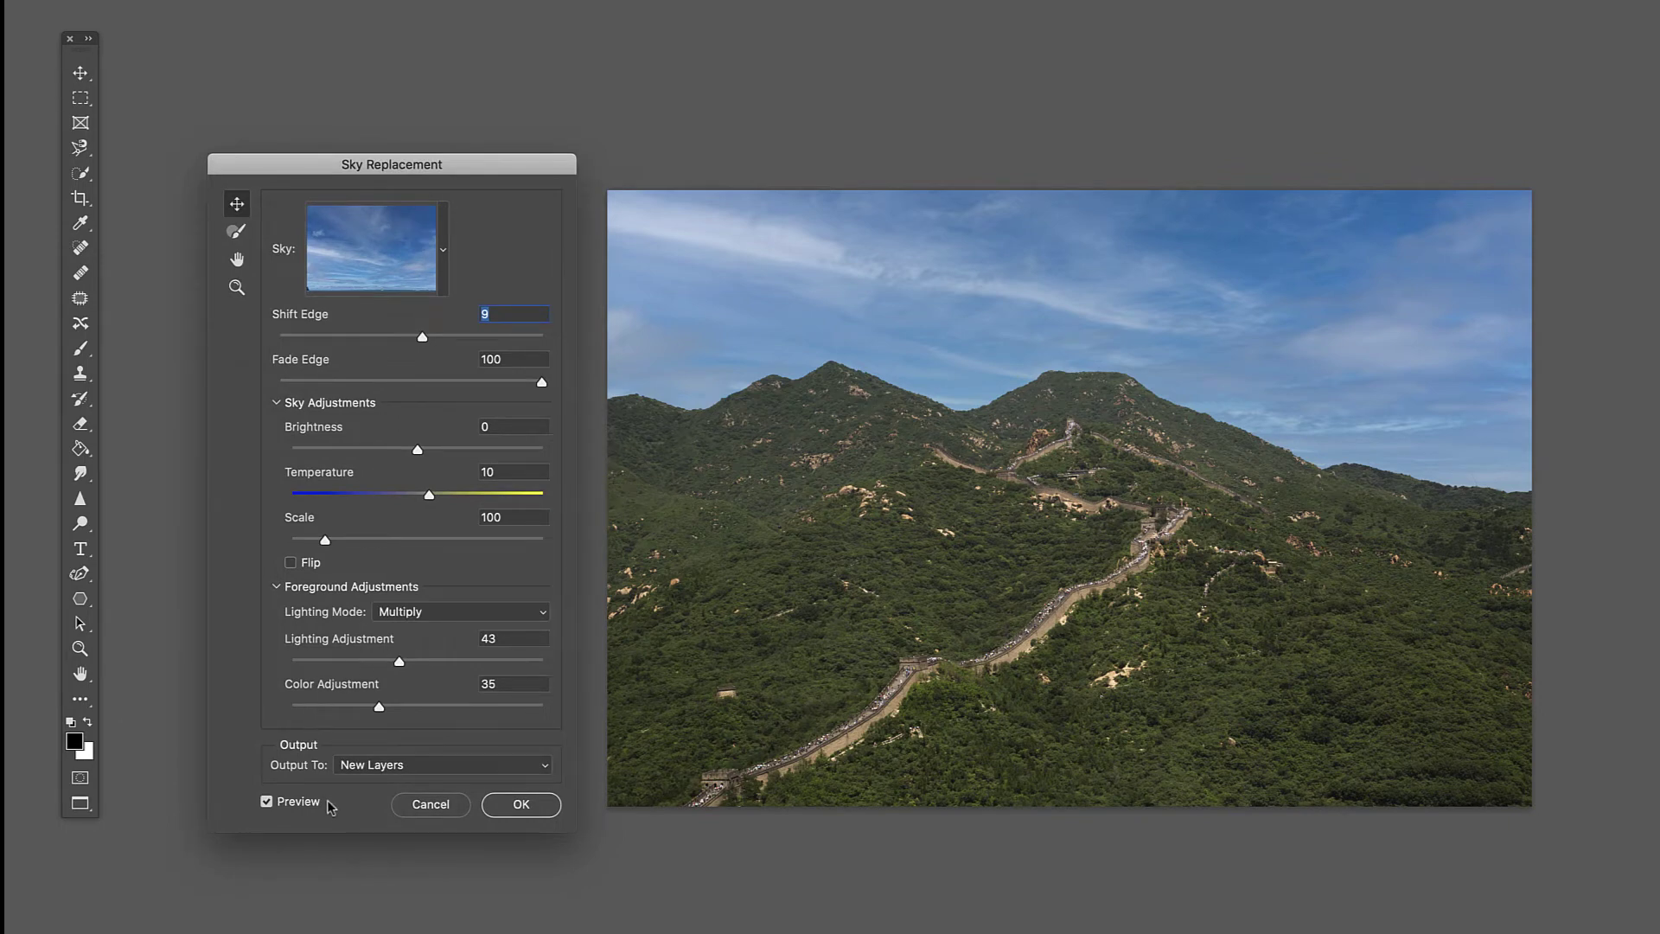
Apply the new sky, then toggle and expand the Sky Replacement Group to compare before and after
left_click(521, 807)
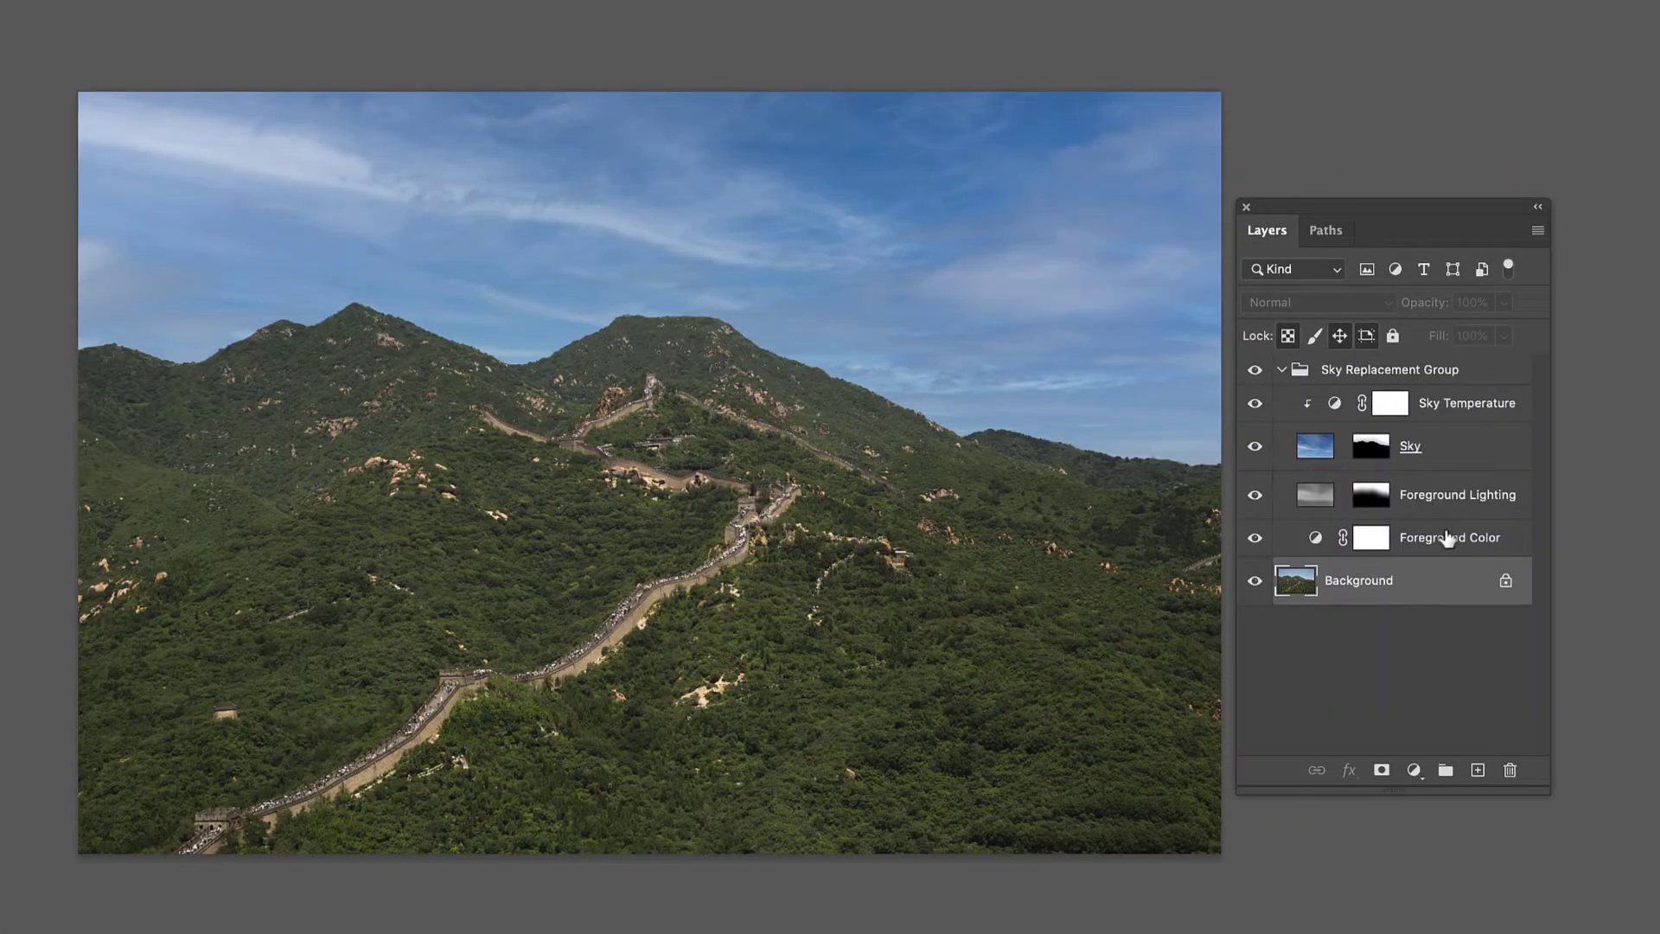
left_click(1283, 370)
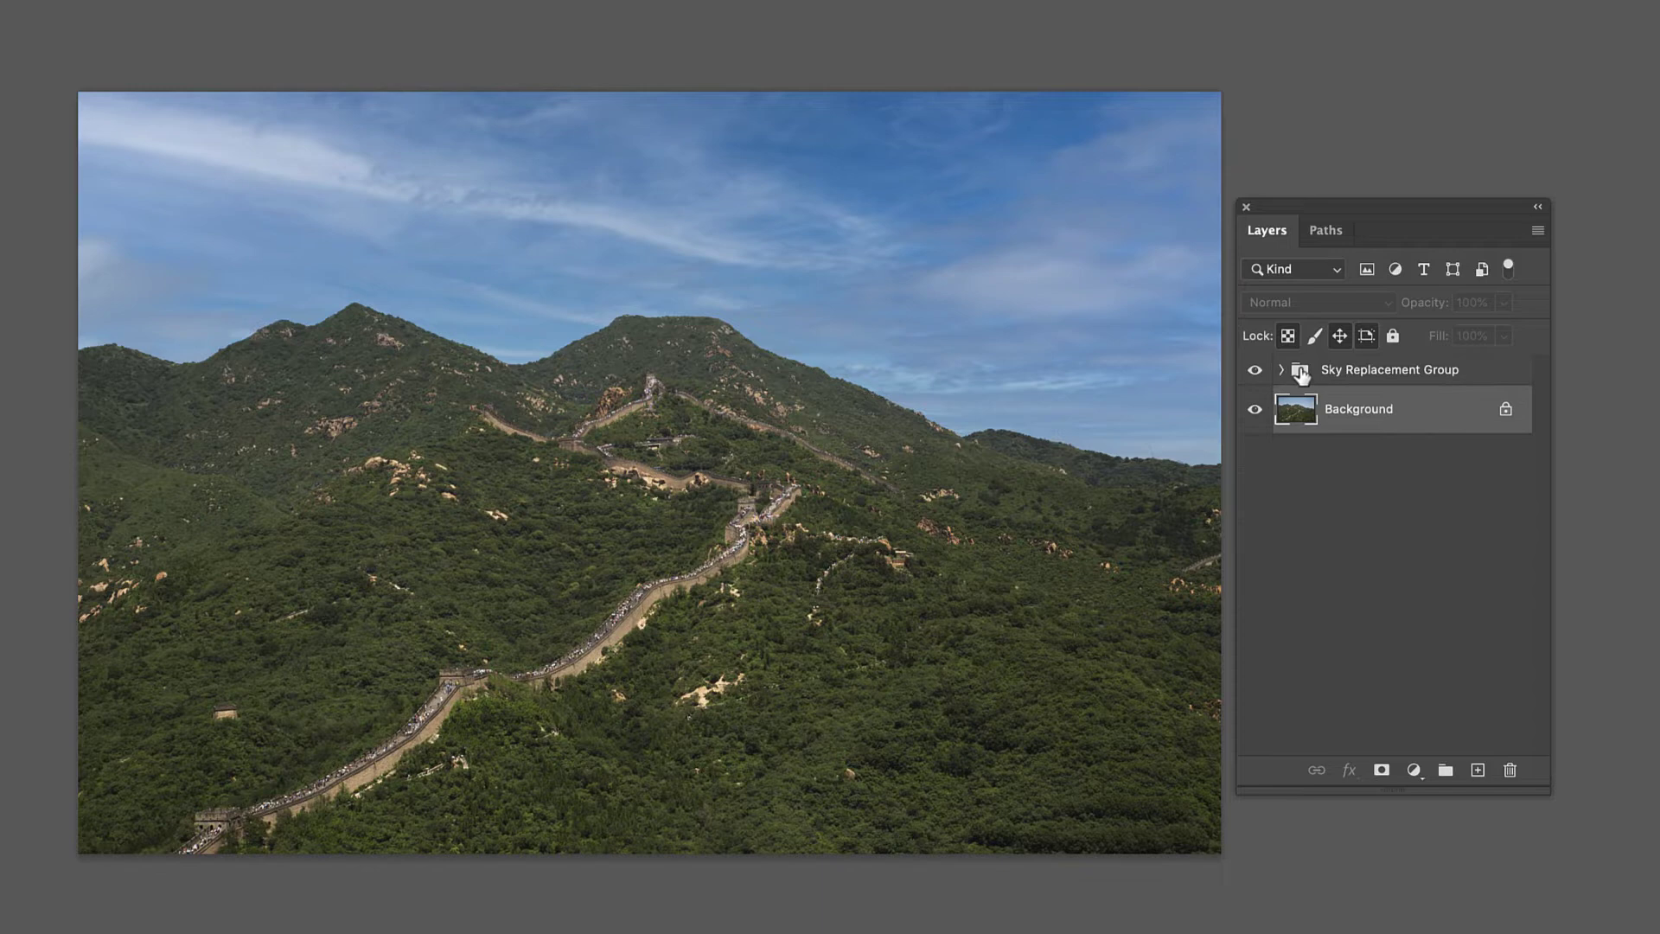
left_click(1254, 370)
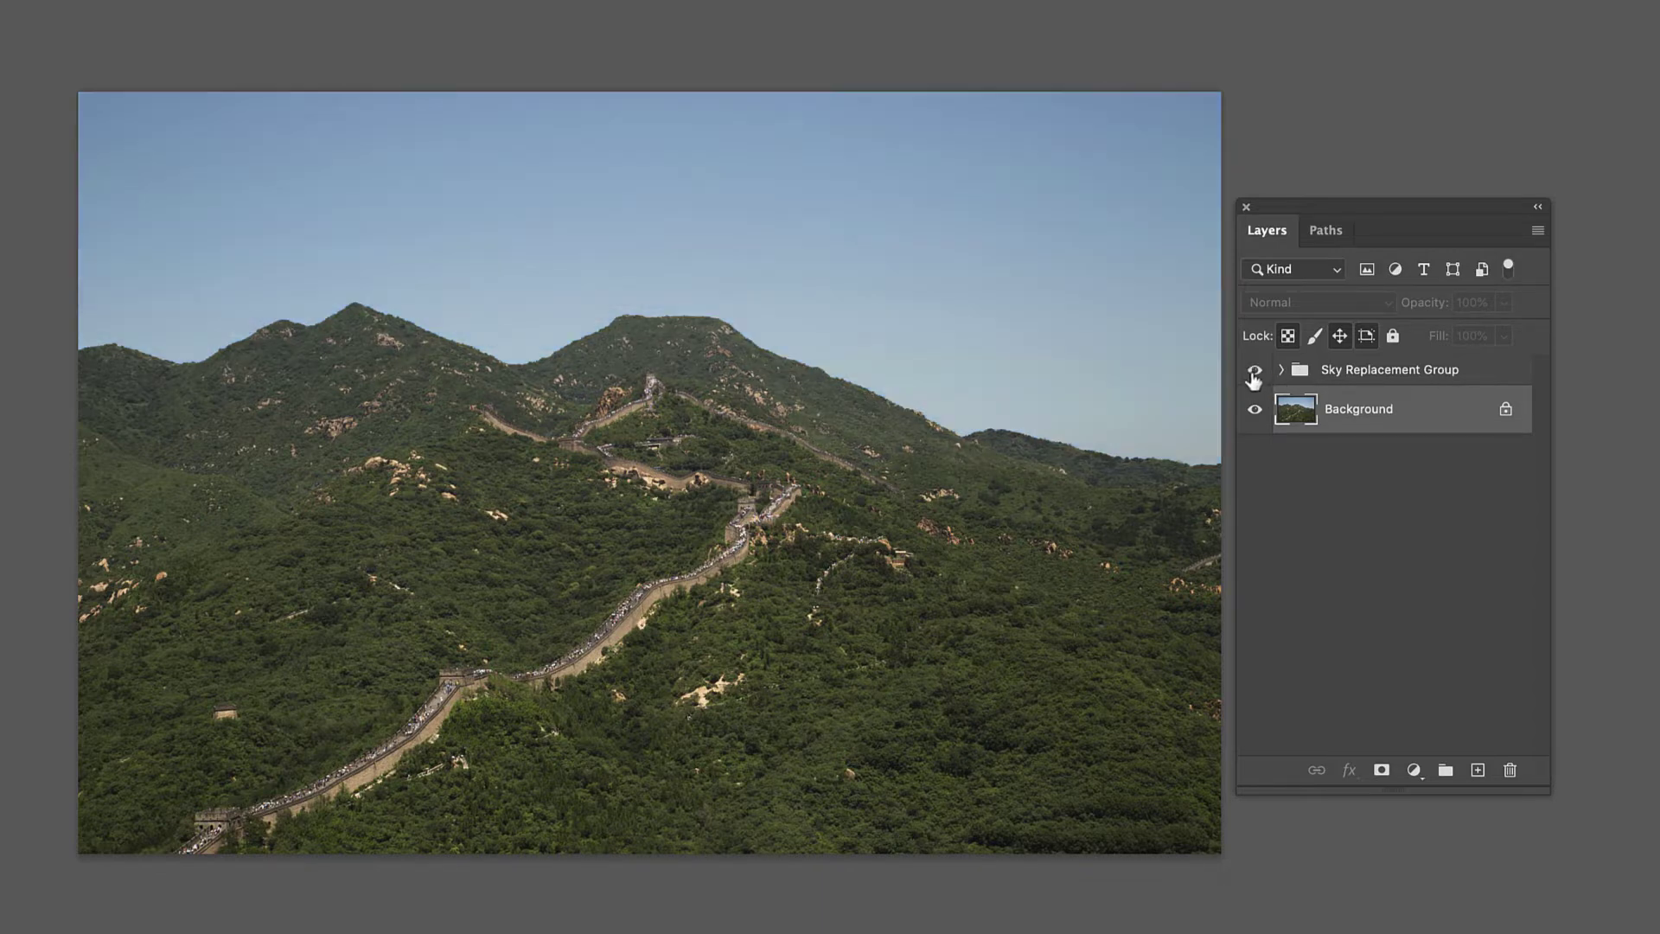
left_click(1255, 372)
left_click(1255, 372)
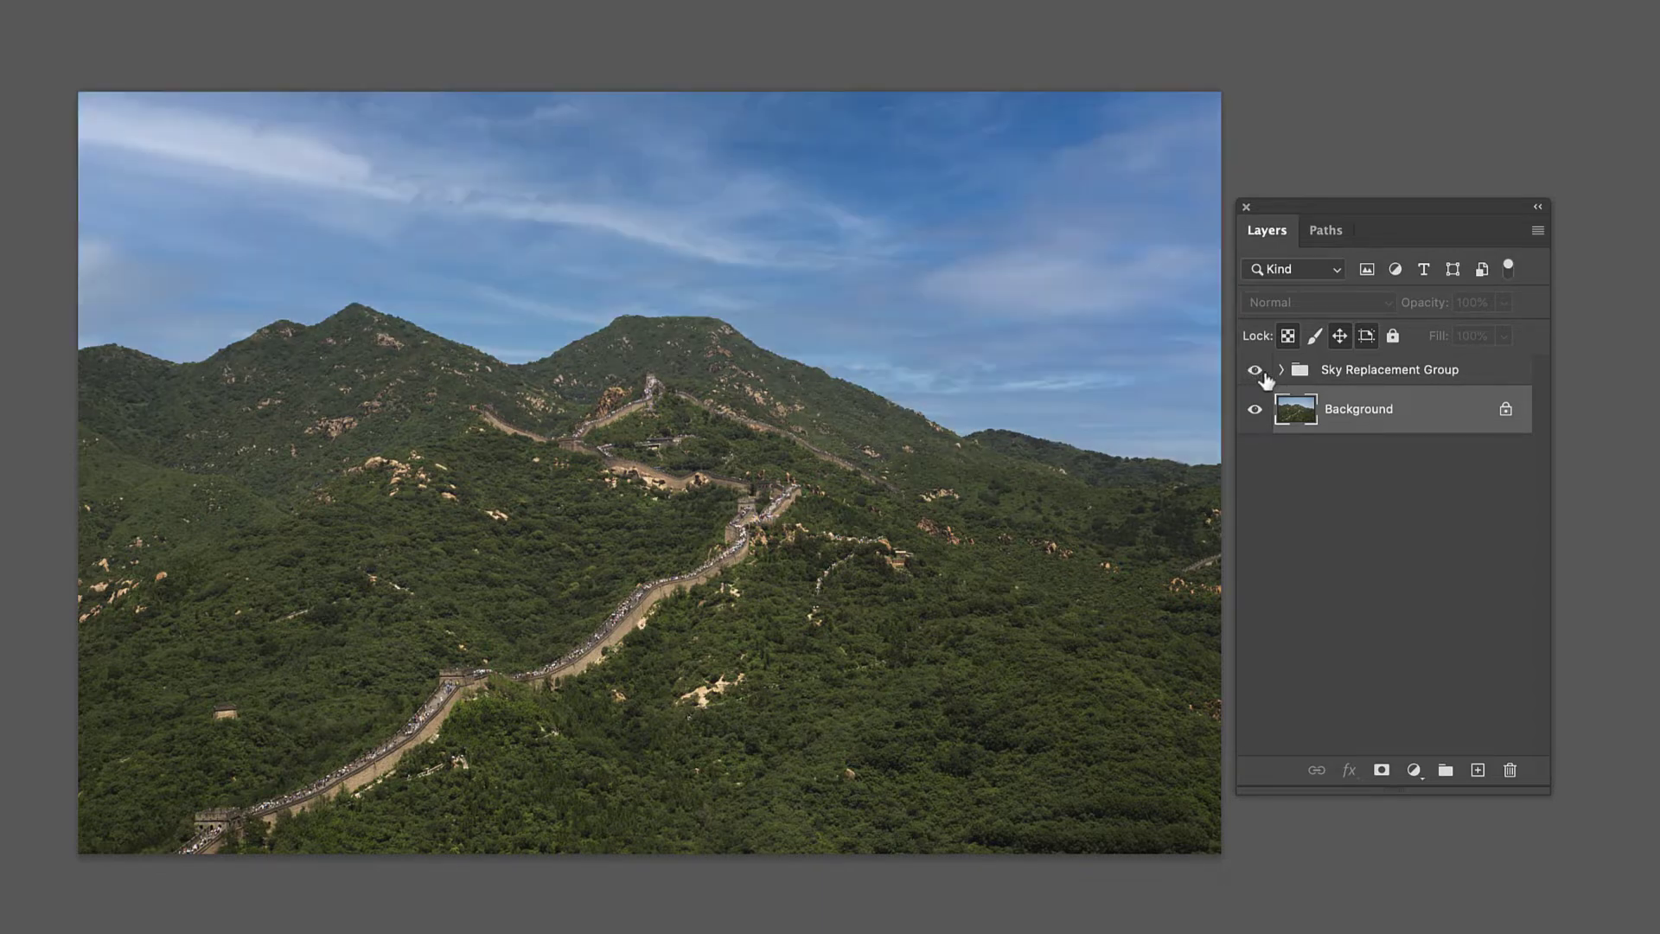
left_click(1283, 370)
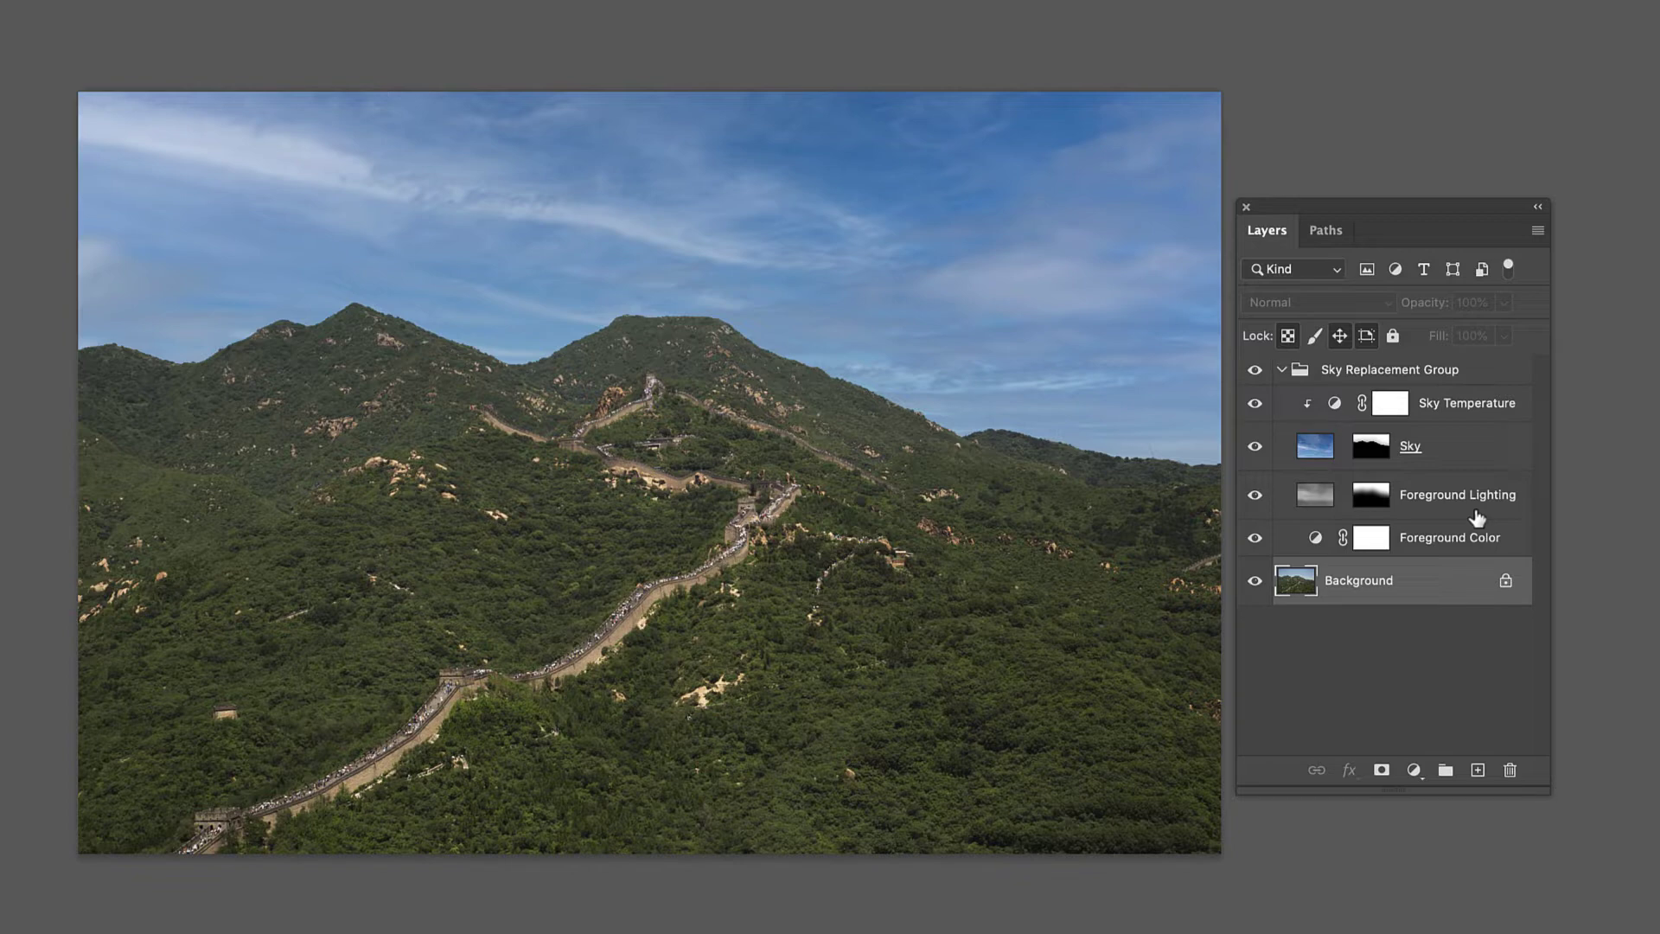
left_click(1282, 370)
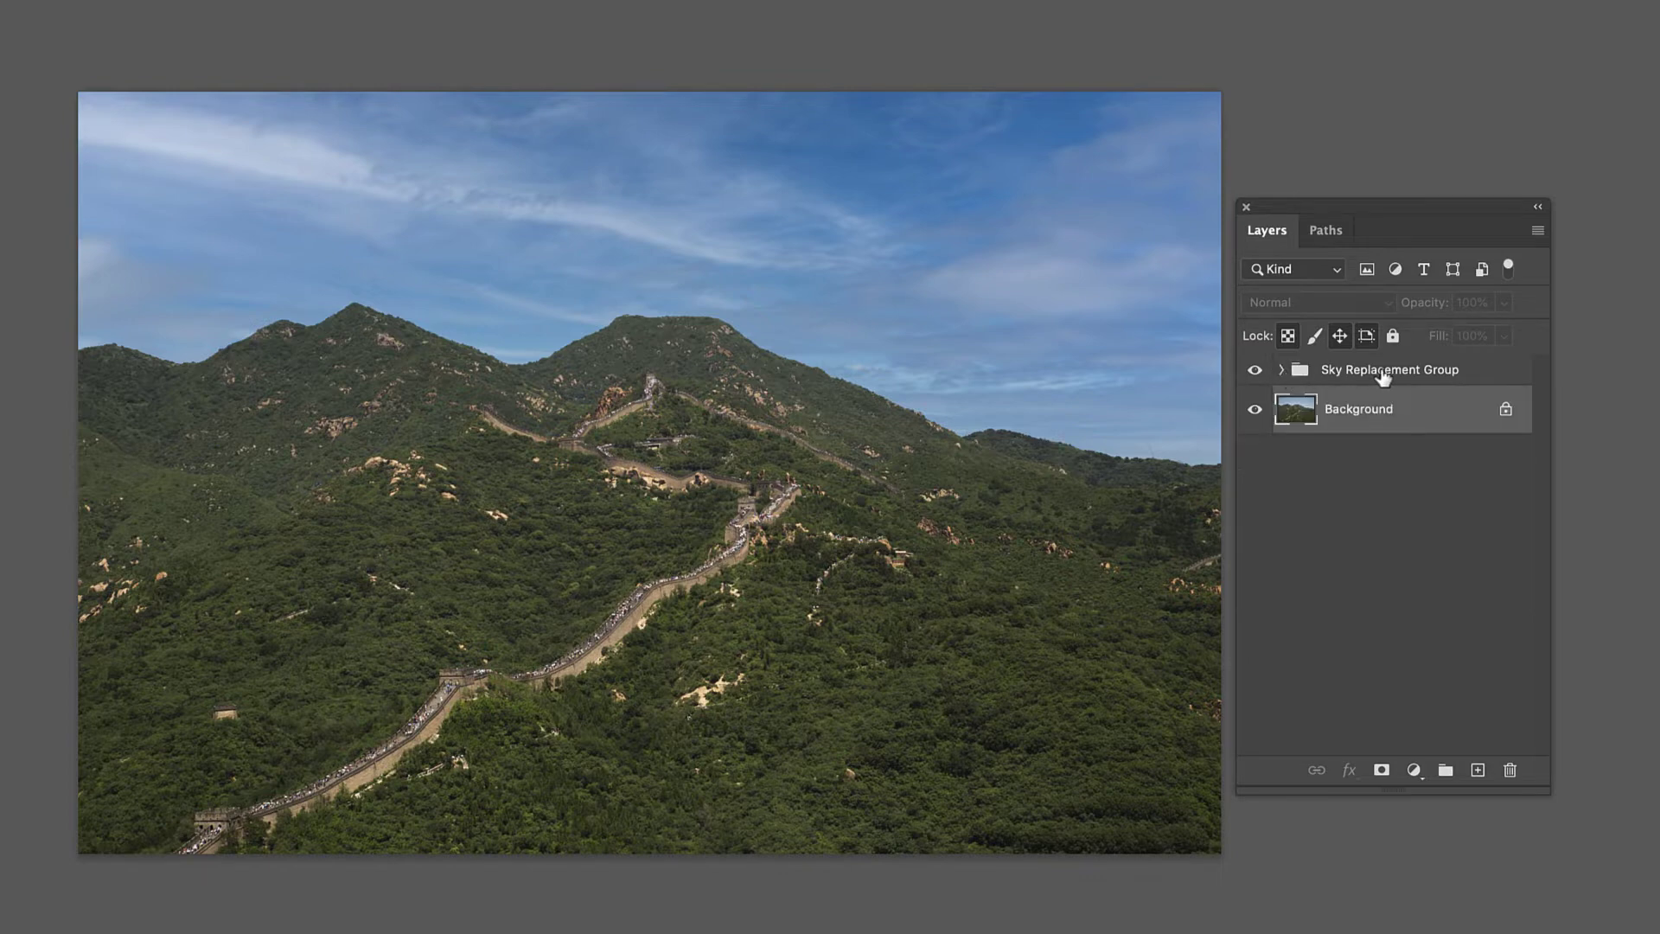
left_click(1281, 371)
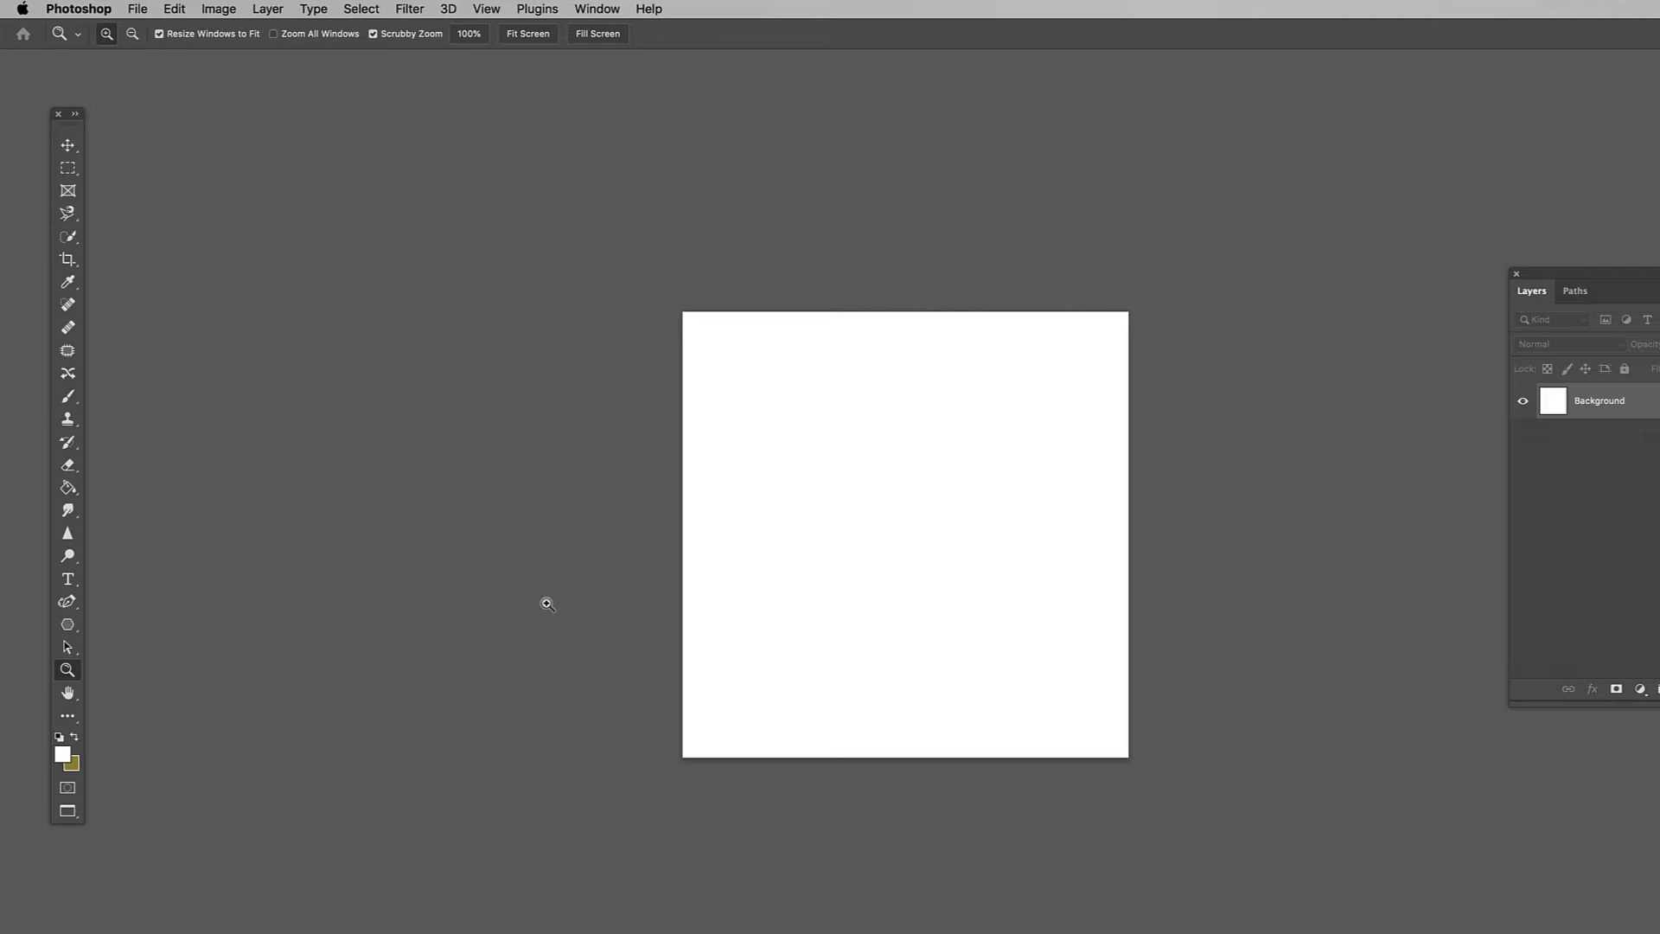
Paint the canvas's top-left deep blue (#0a018a) with a large soft brush
left_click(74, 738)
left_click(62, 754)
left_click_drag(216, 443, 222, 375)
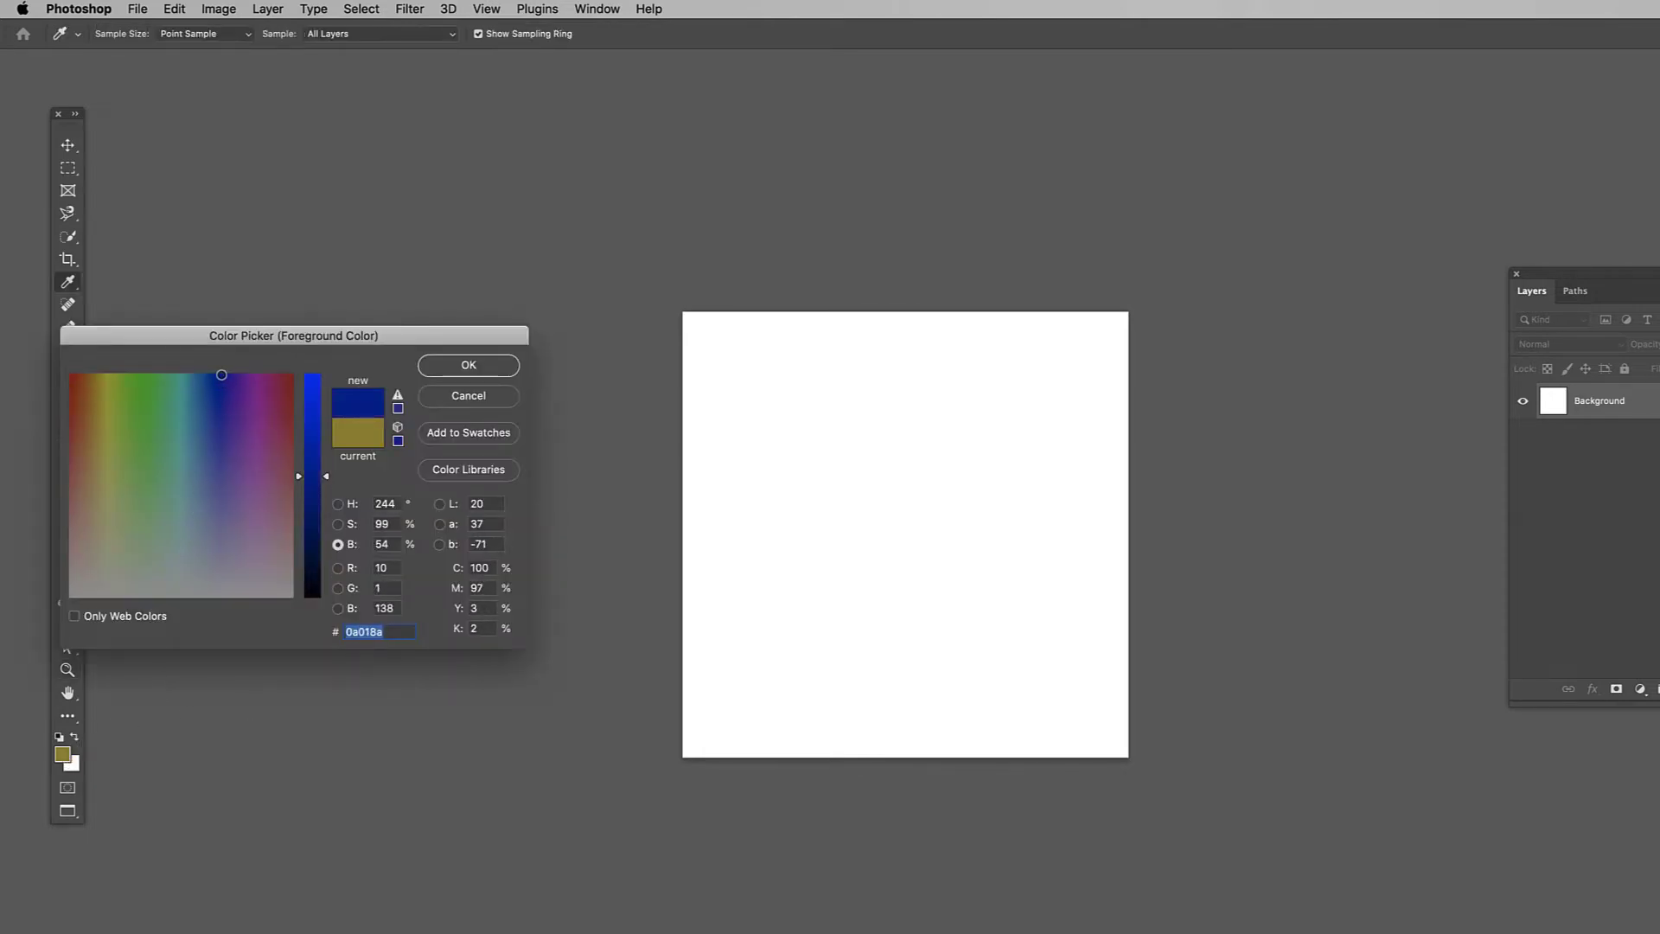
key("Return")
key("z")
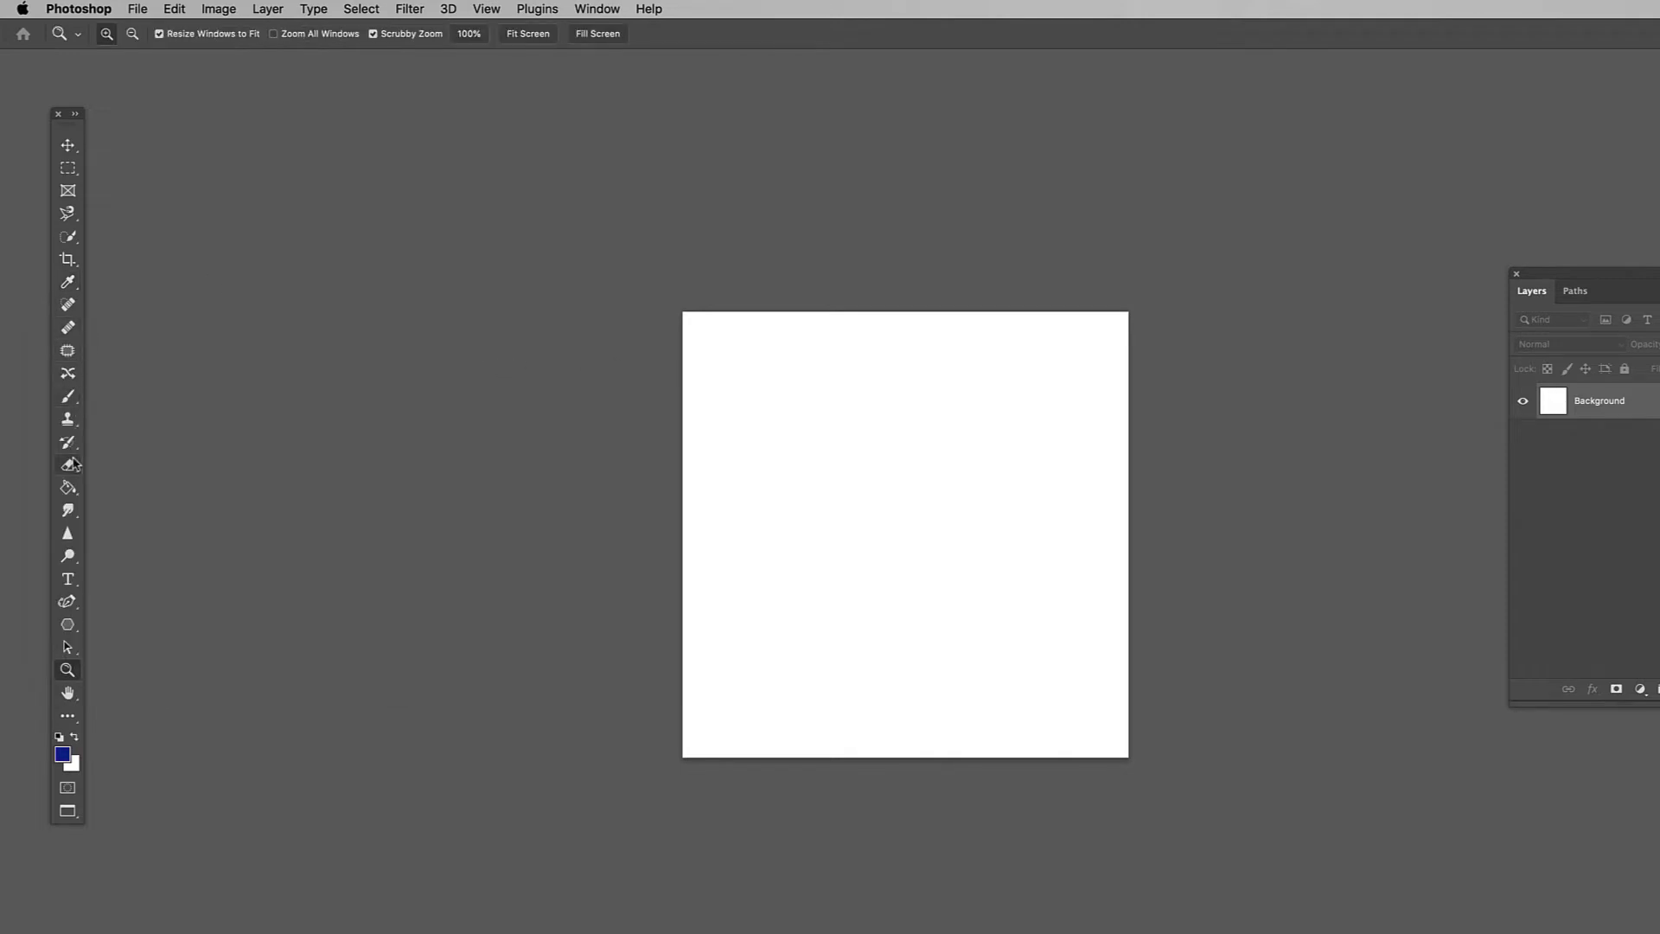
left_click(68, 396)
mouse_move(786, 316)
left_mouse_down()
mouse_move(665, 294)
mouse_move(860, 368)
mouse_move(1055, 333)
left_mouse_up()
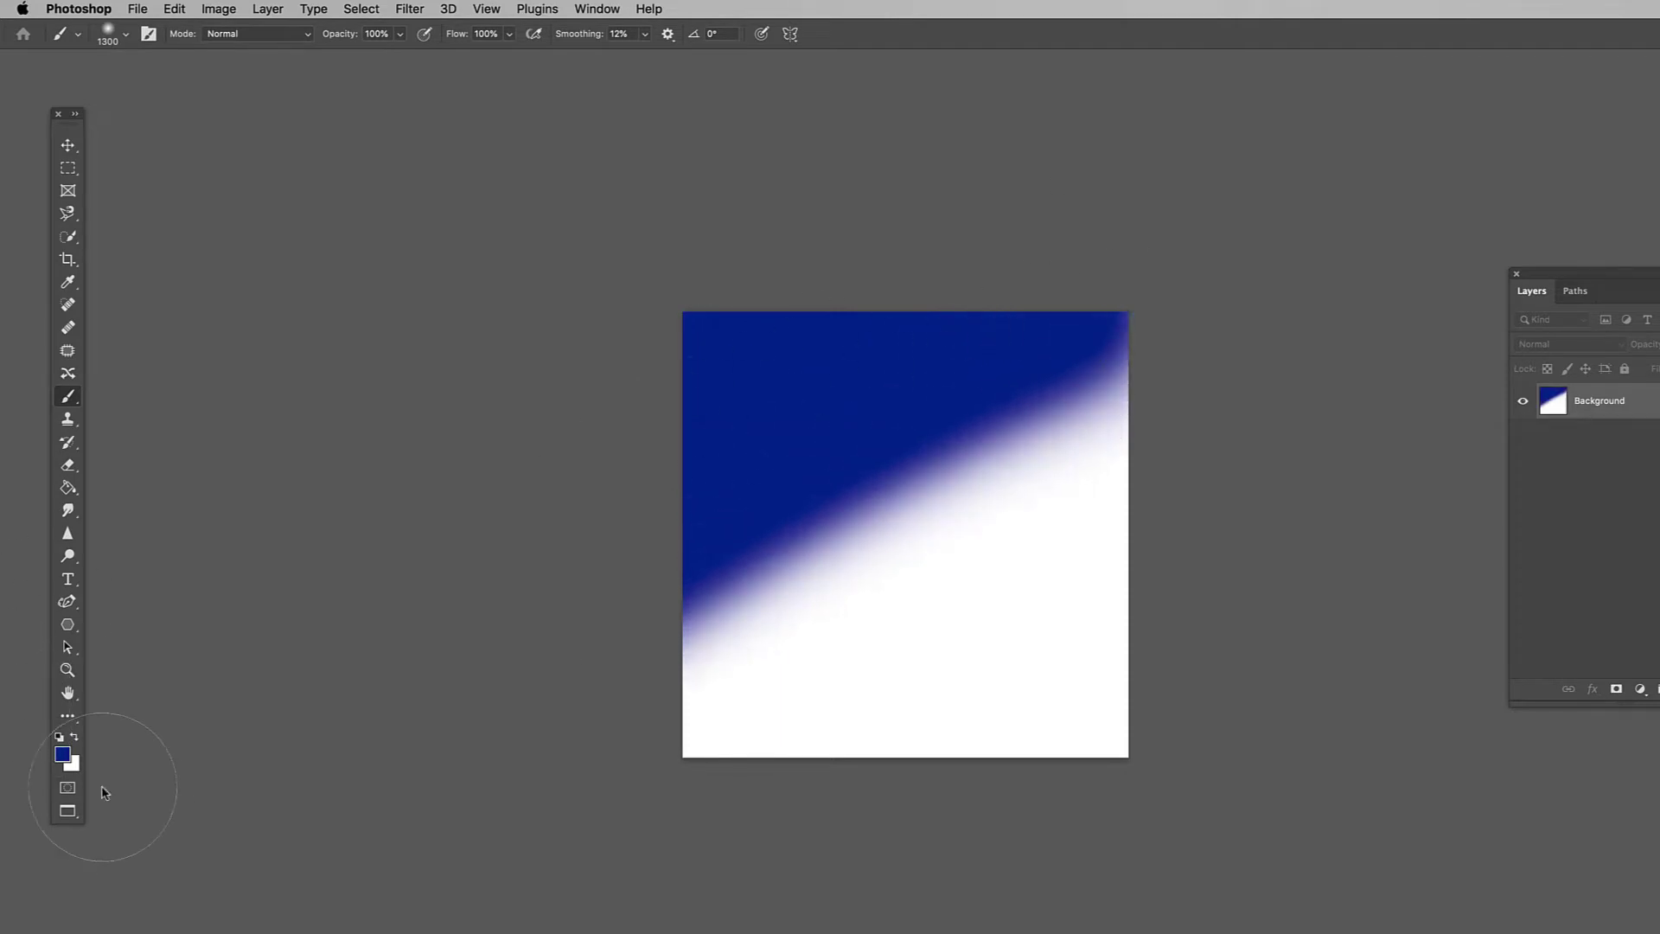
Paint the lower part of the canvas purple (#81238a)
left_click(62, 754)
left_click(252, 426)
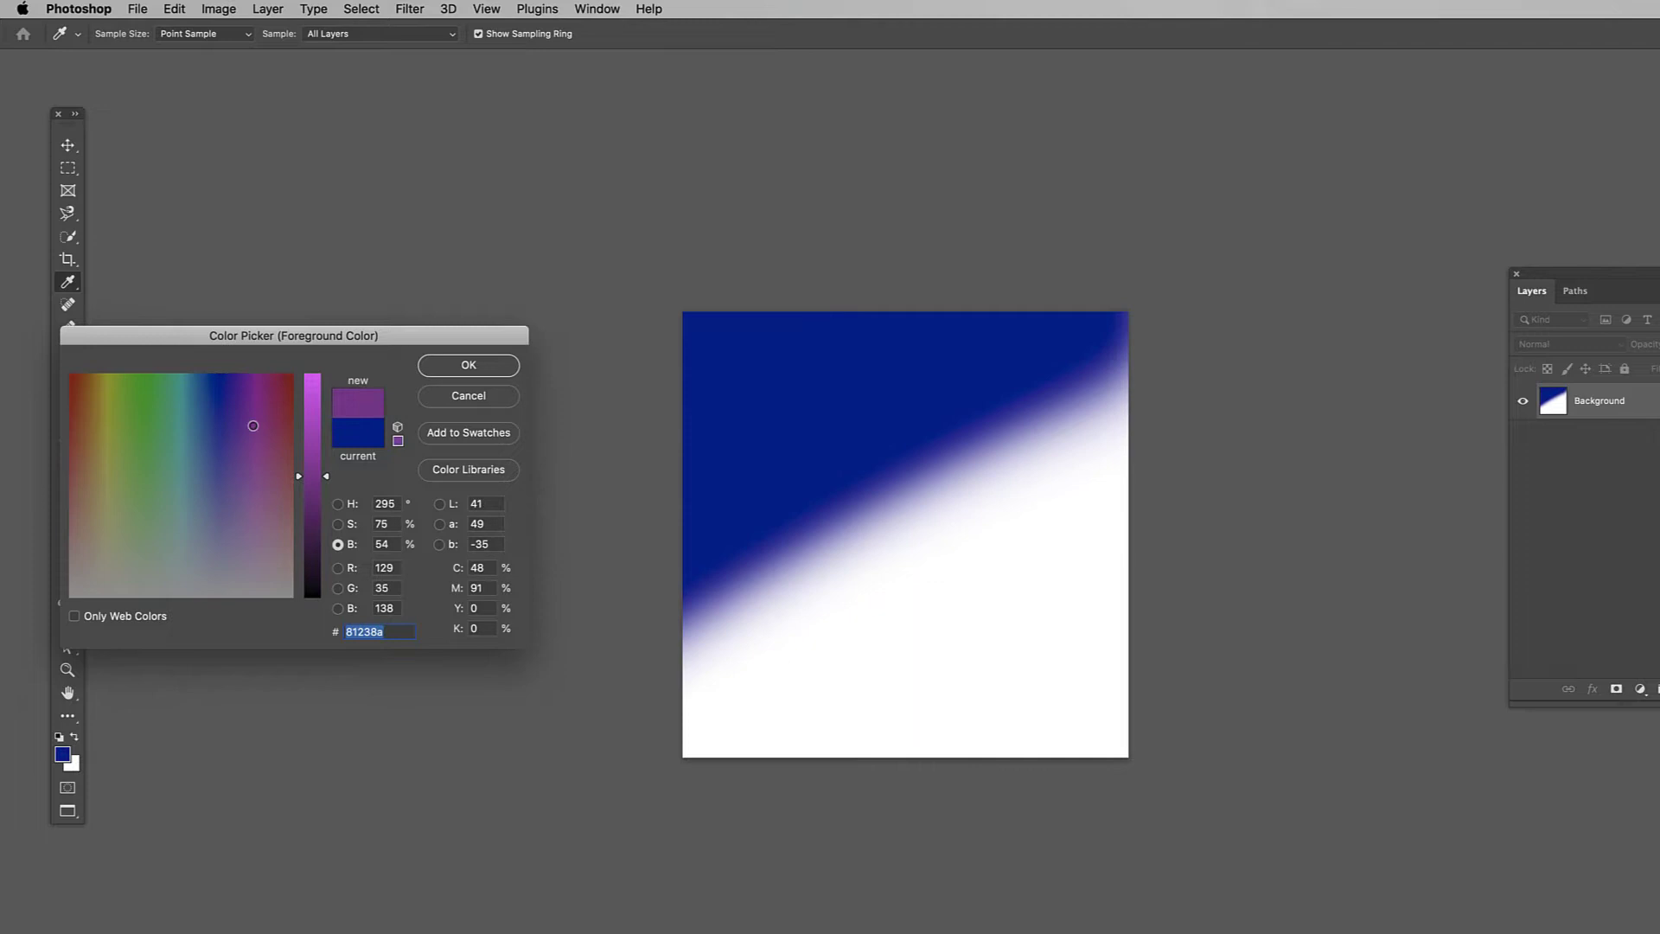
left_click(469, 365)
key("b")
mouse_move(623, 666)
left_mouse_down()
mouse_move(1008, 675)
mouse_move(1081, 717)
mouse_move(1094, 437)
mouse_move(995, 536)
mouse_move(1089, 553)
left_mouse_up()
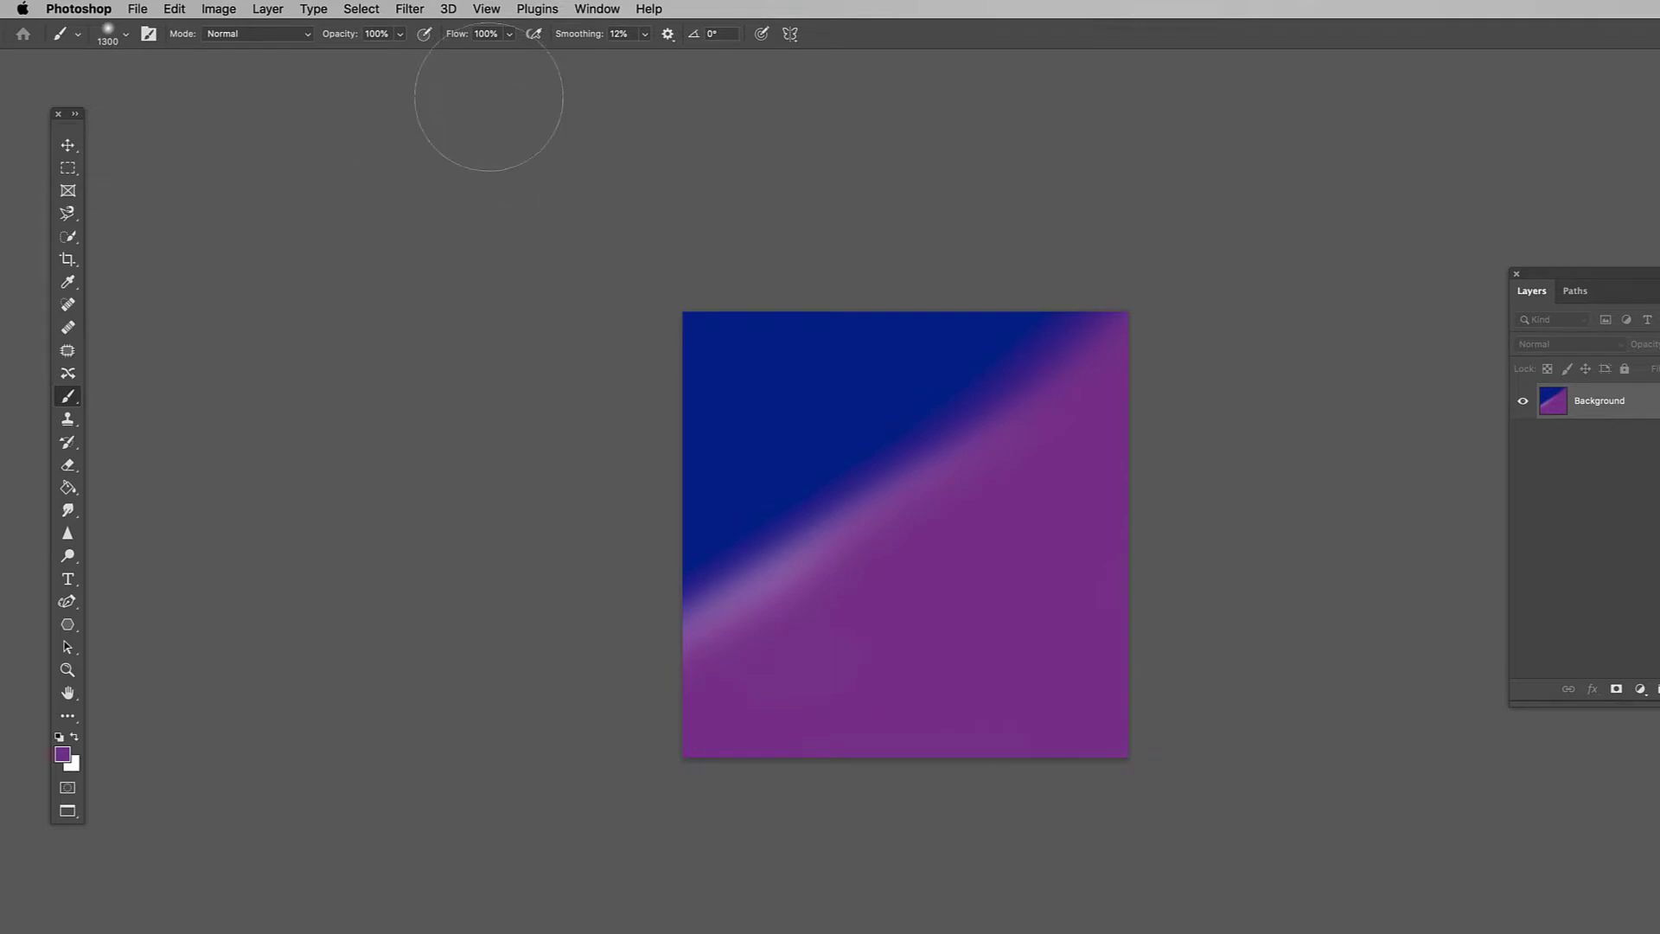
Turn on View > Pattern Preview and zoom out to see the repeating tiles
left_click(487, 10)
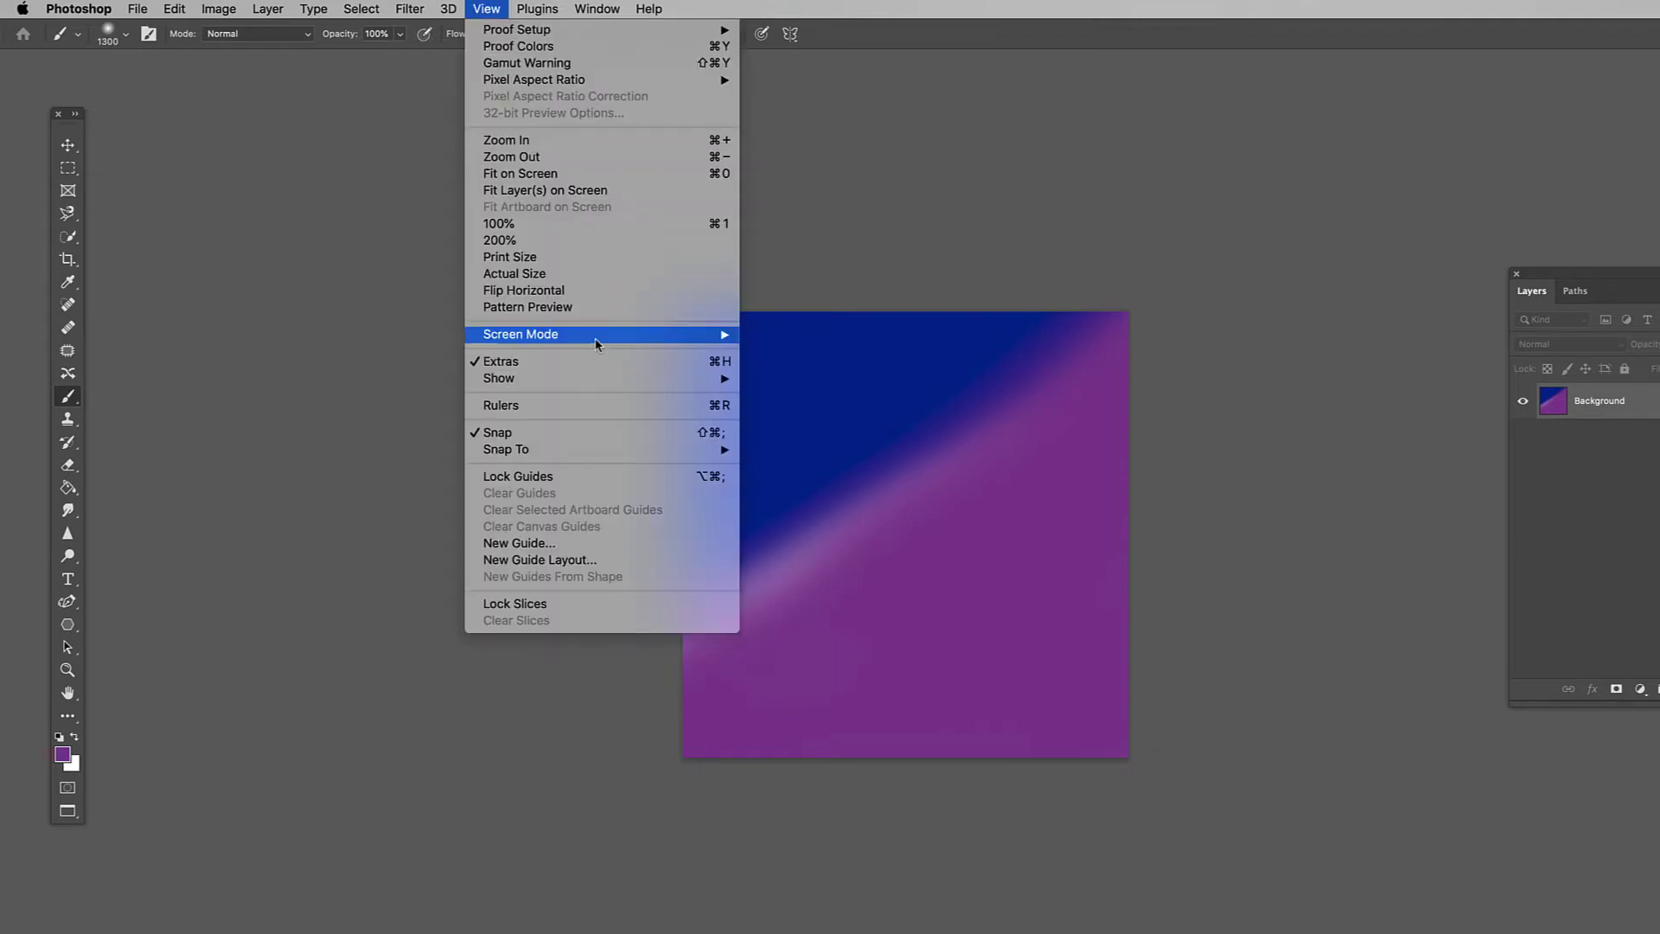
left_click(588, 306)
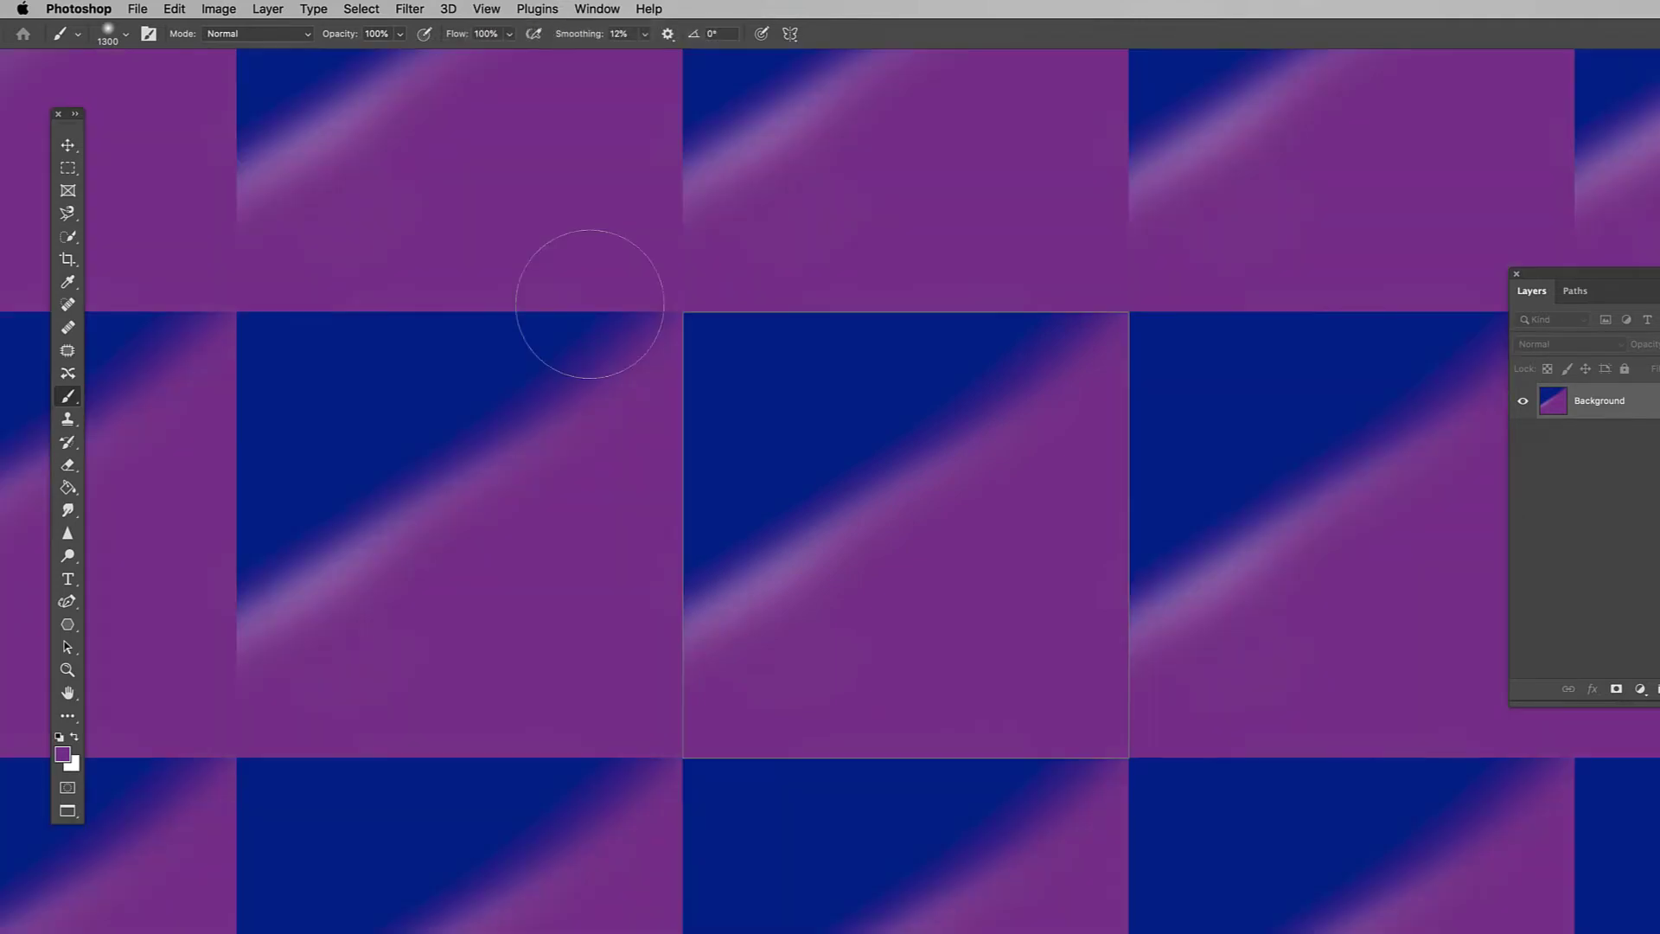
key("z")
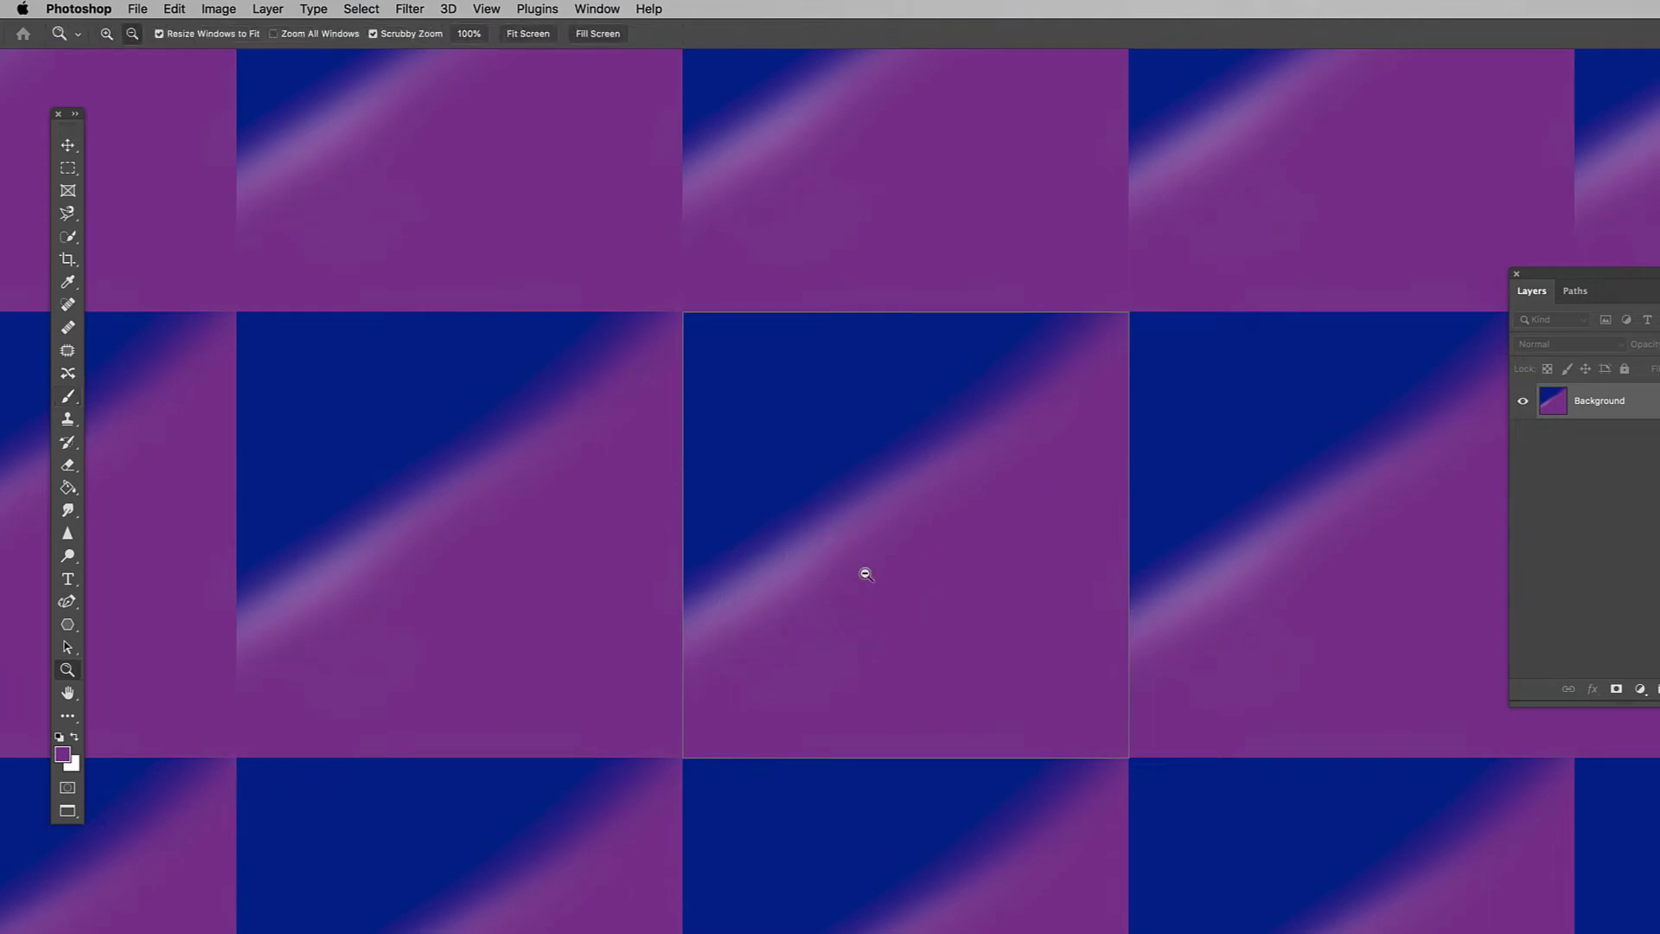
left_click(865, 575, "alt")
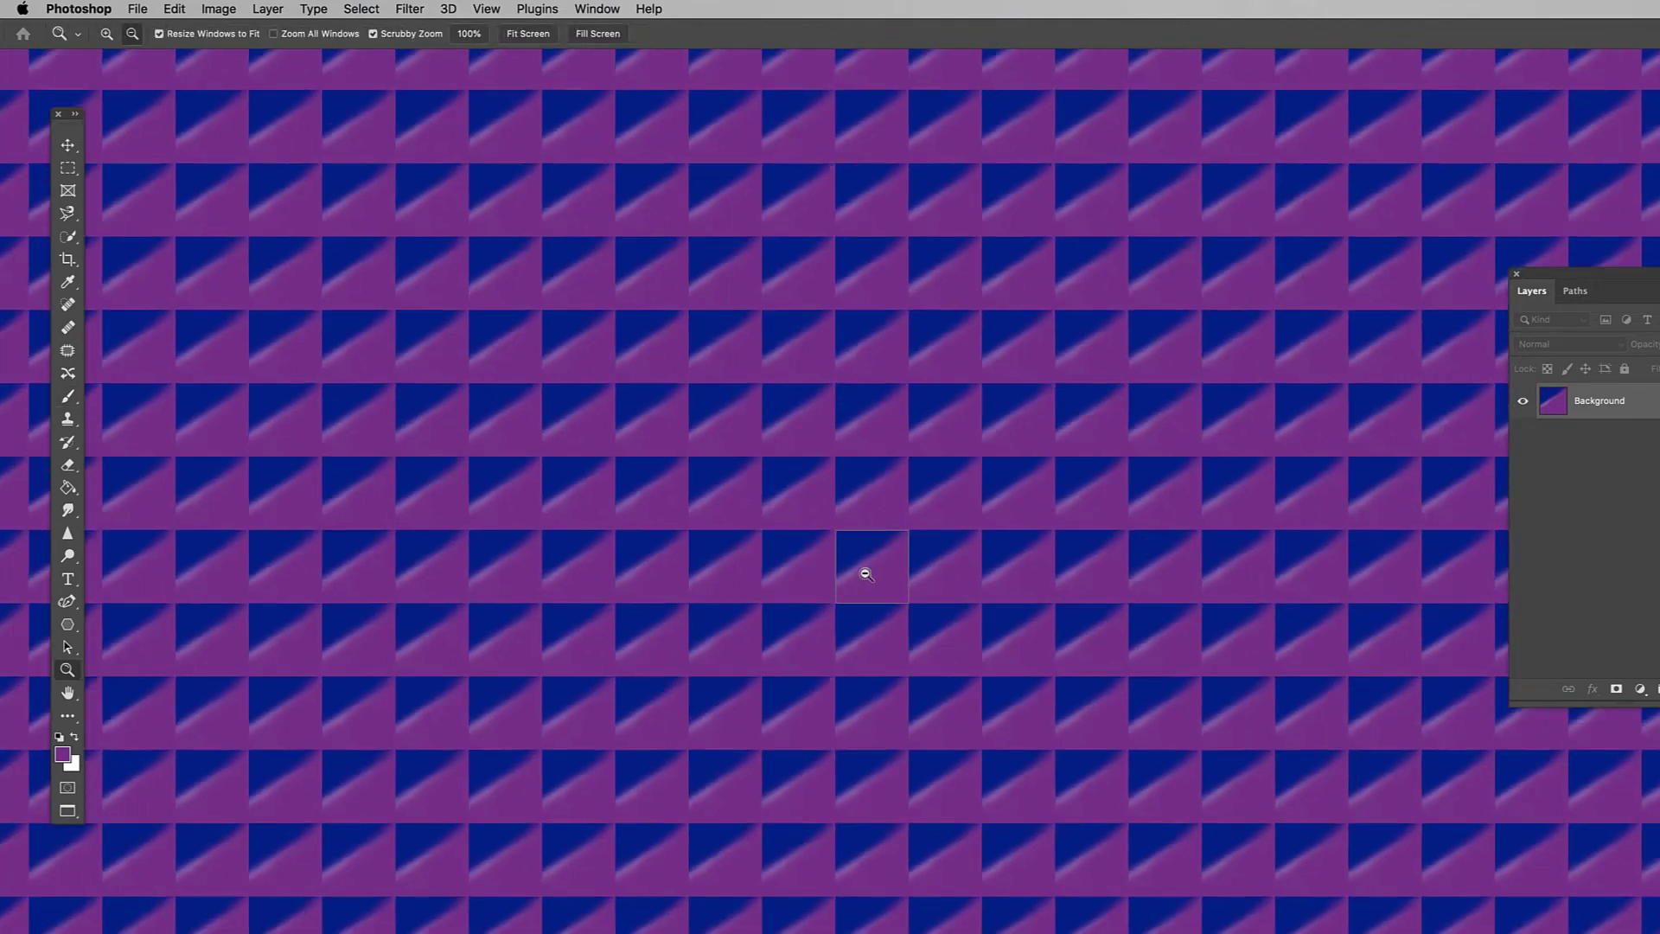
left_click(866, 574, "alt")
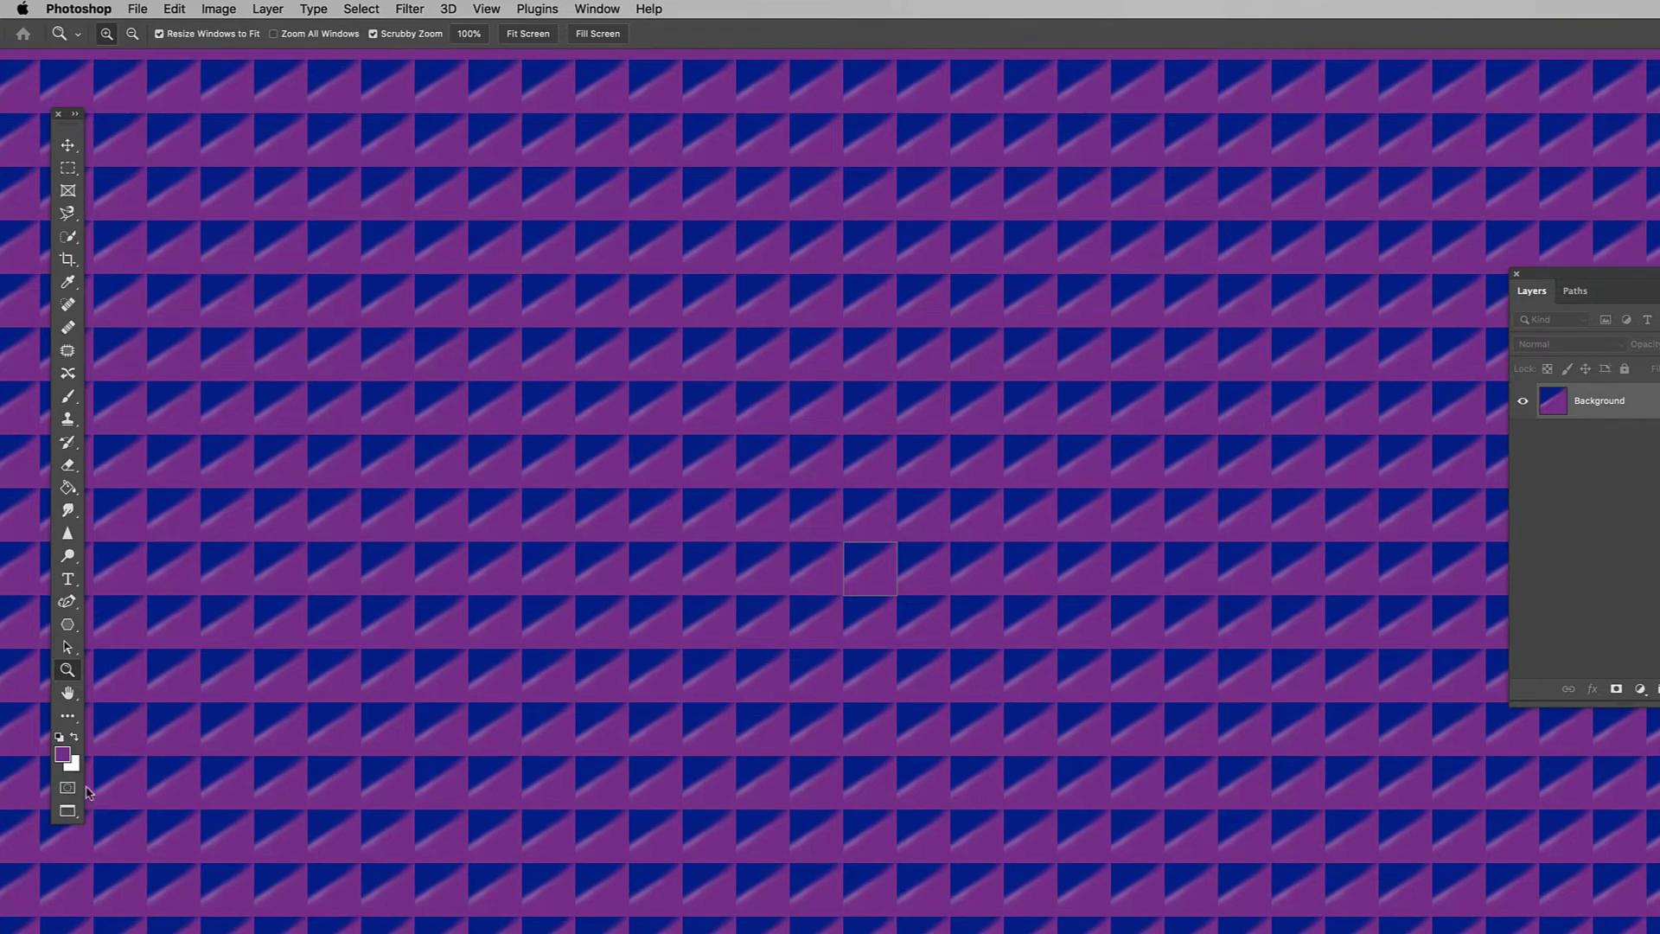
Paint a diagonal stroke in bright yellow with a slightly smaller brush
left_click(63, 757)
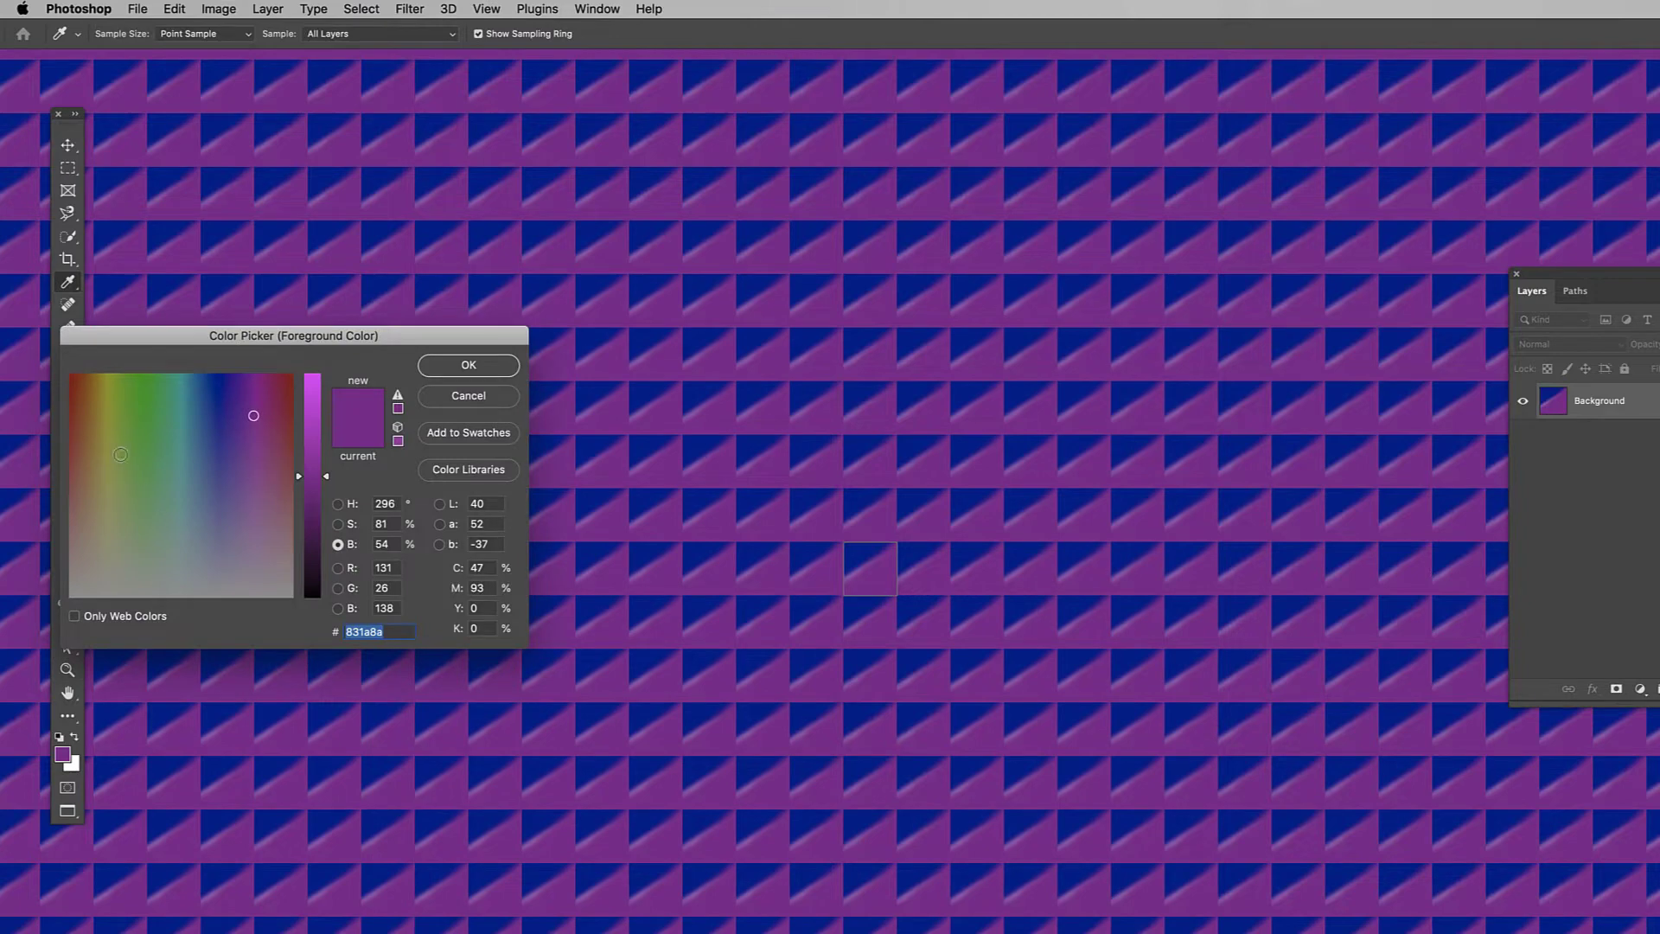
mouse_move(121, 454)
left_mouse_down()
mouse_move(171, 385)
mouse_move(98, 382)
left_mouse_up()
left_click_drag(312, 476, 312, 398)
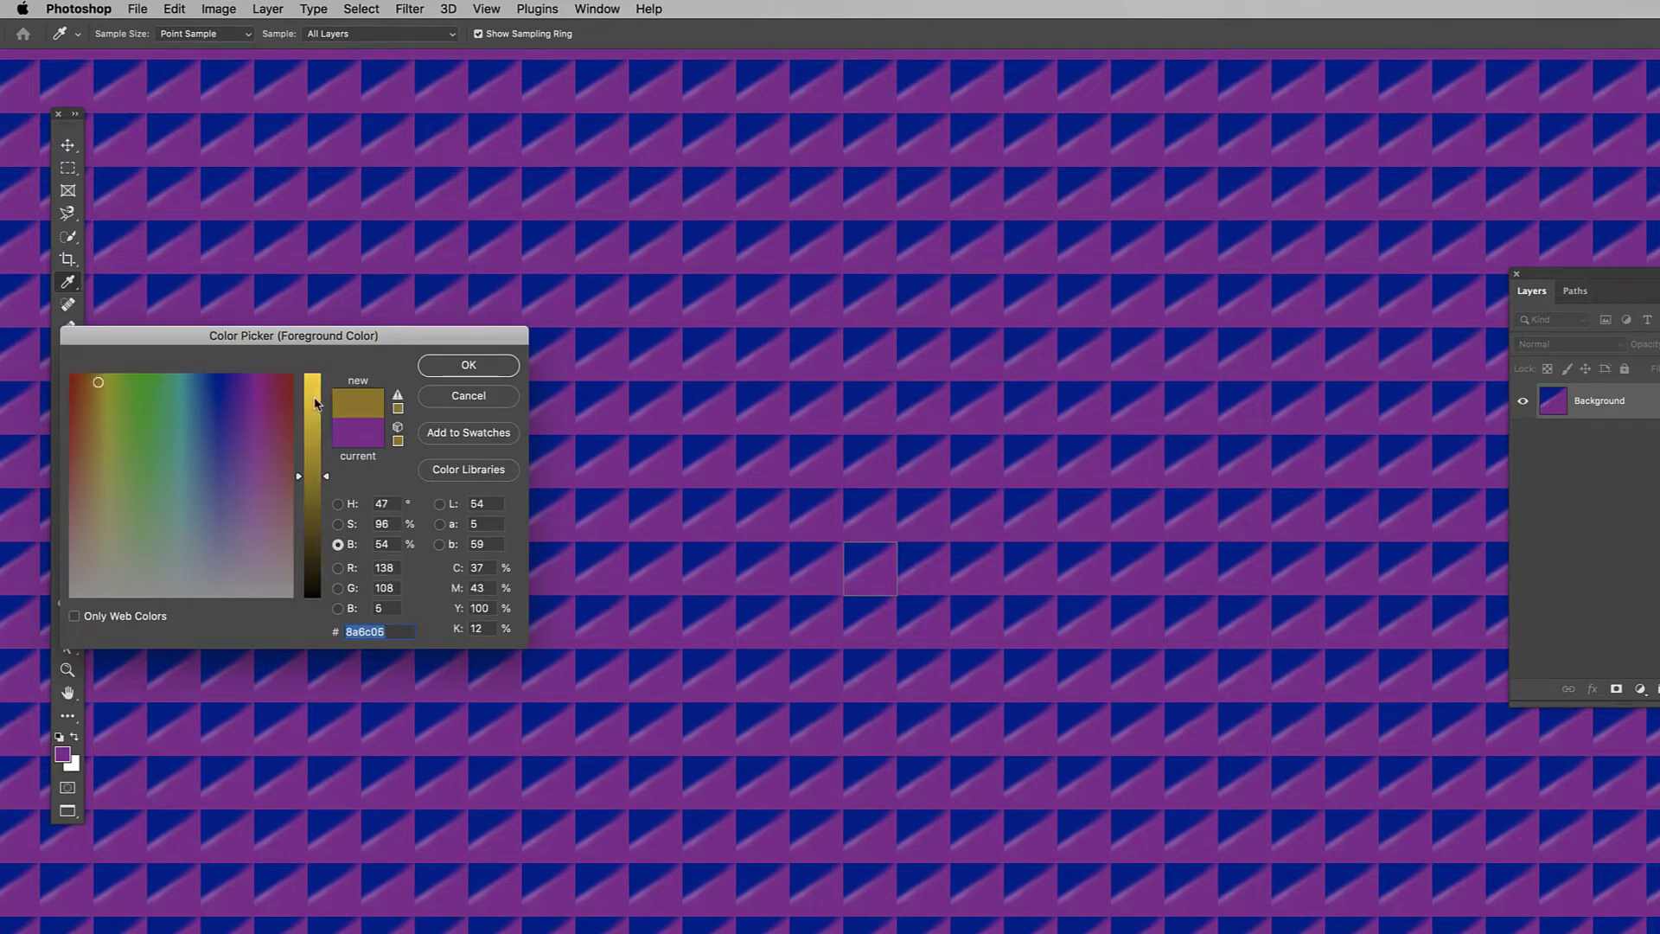
left_click(458, 366)
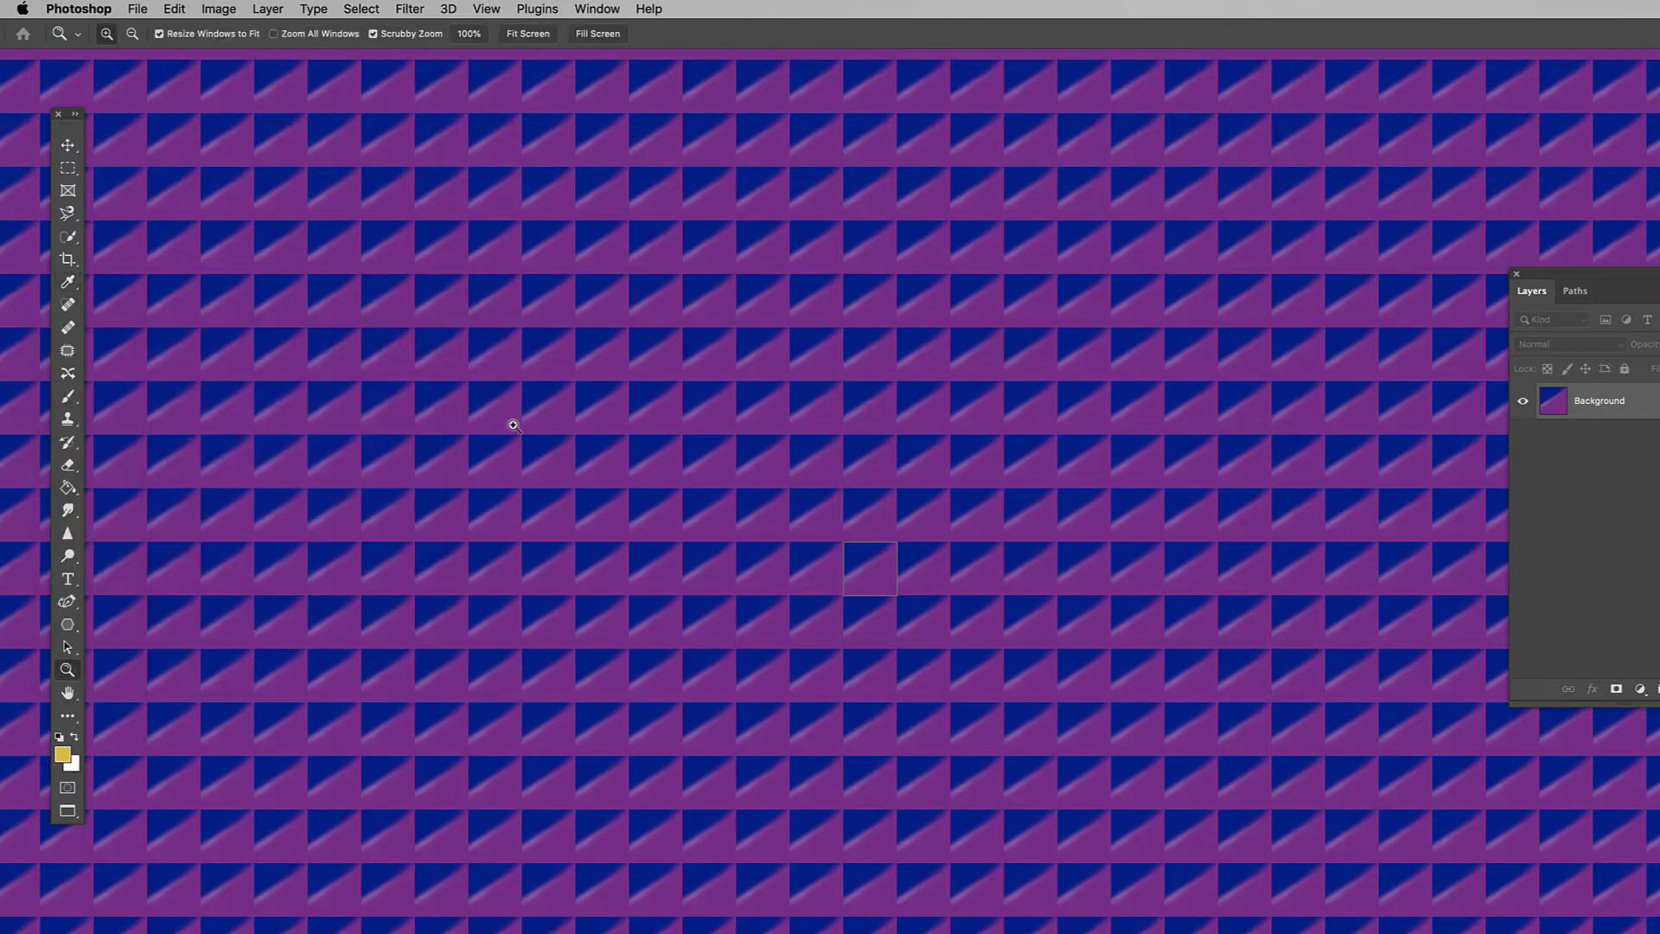
left_click(67, 396)
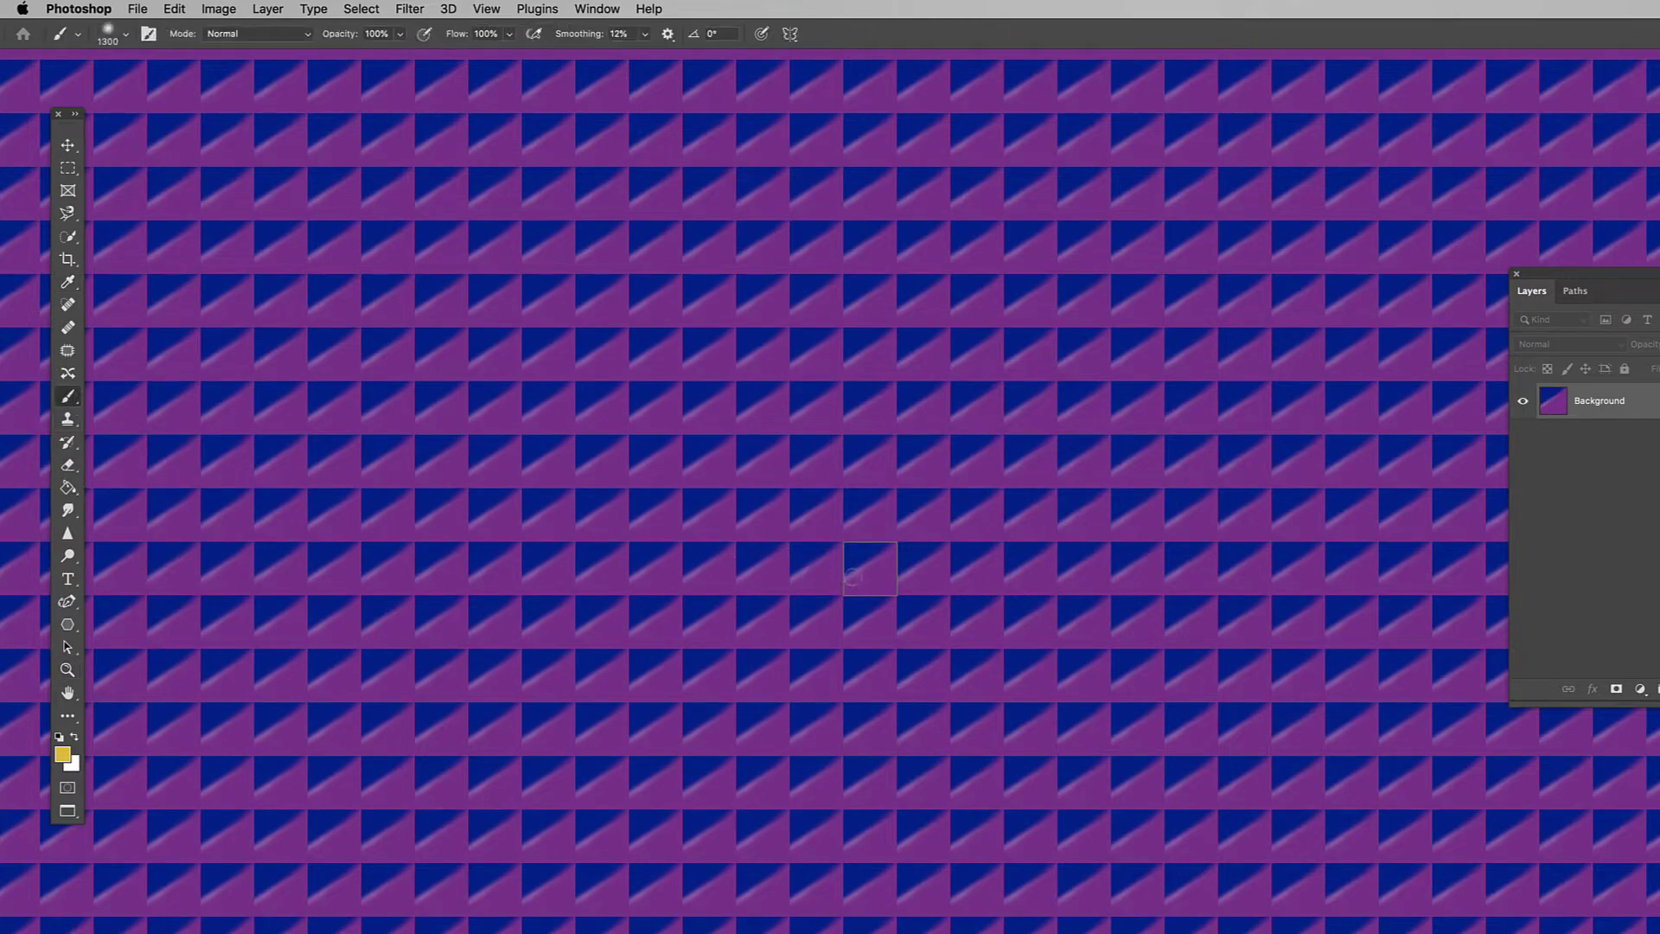
key("bracketleft")
mouse_move(849, 581)
left_mouse_down()
mouse_move(894, 548)
mouse_move(852, 588)
mouse_move(856, 546)
left_mouse_up()
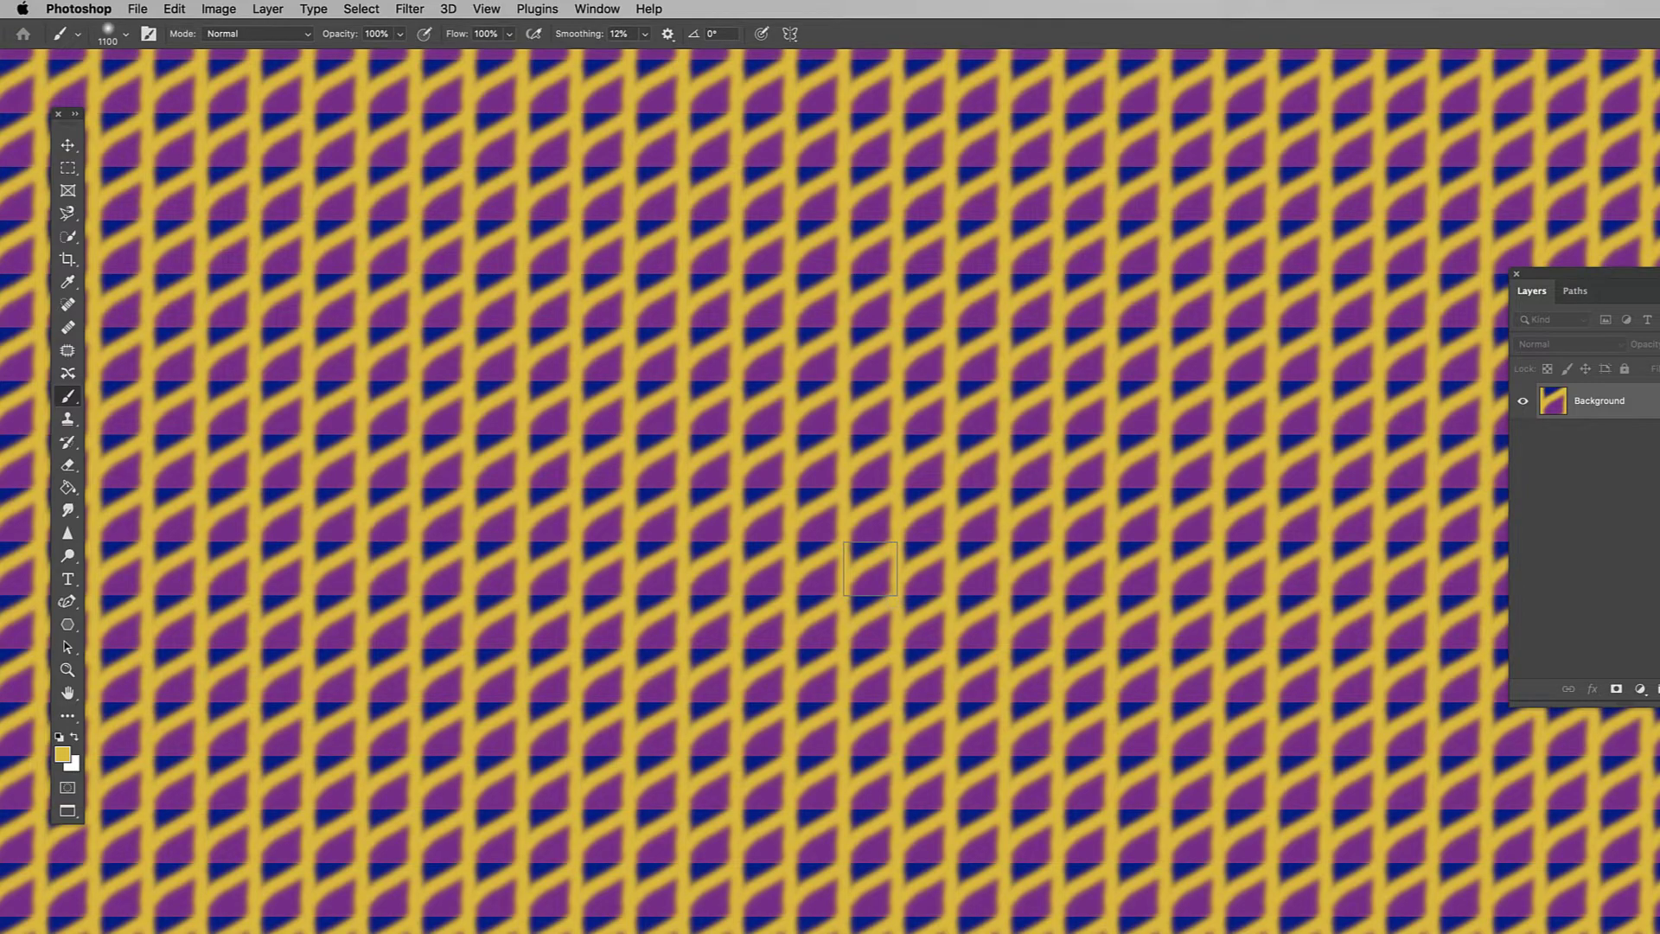
Zoom out to check the pattern, turn Pattern Preview off, and float the Layers panel
key("z")
left_click(923, 678, "alt")
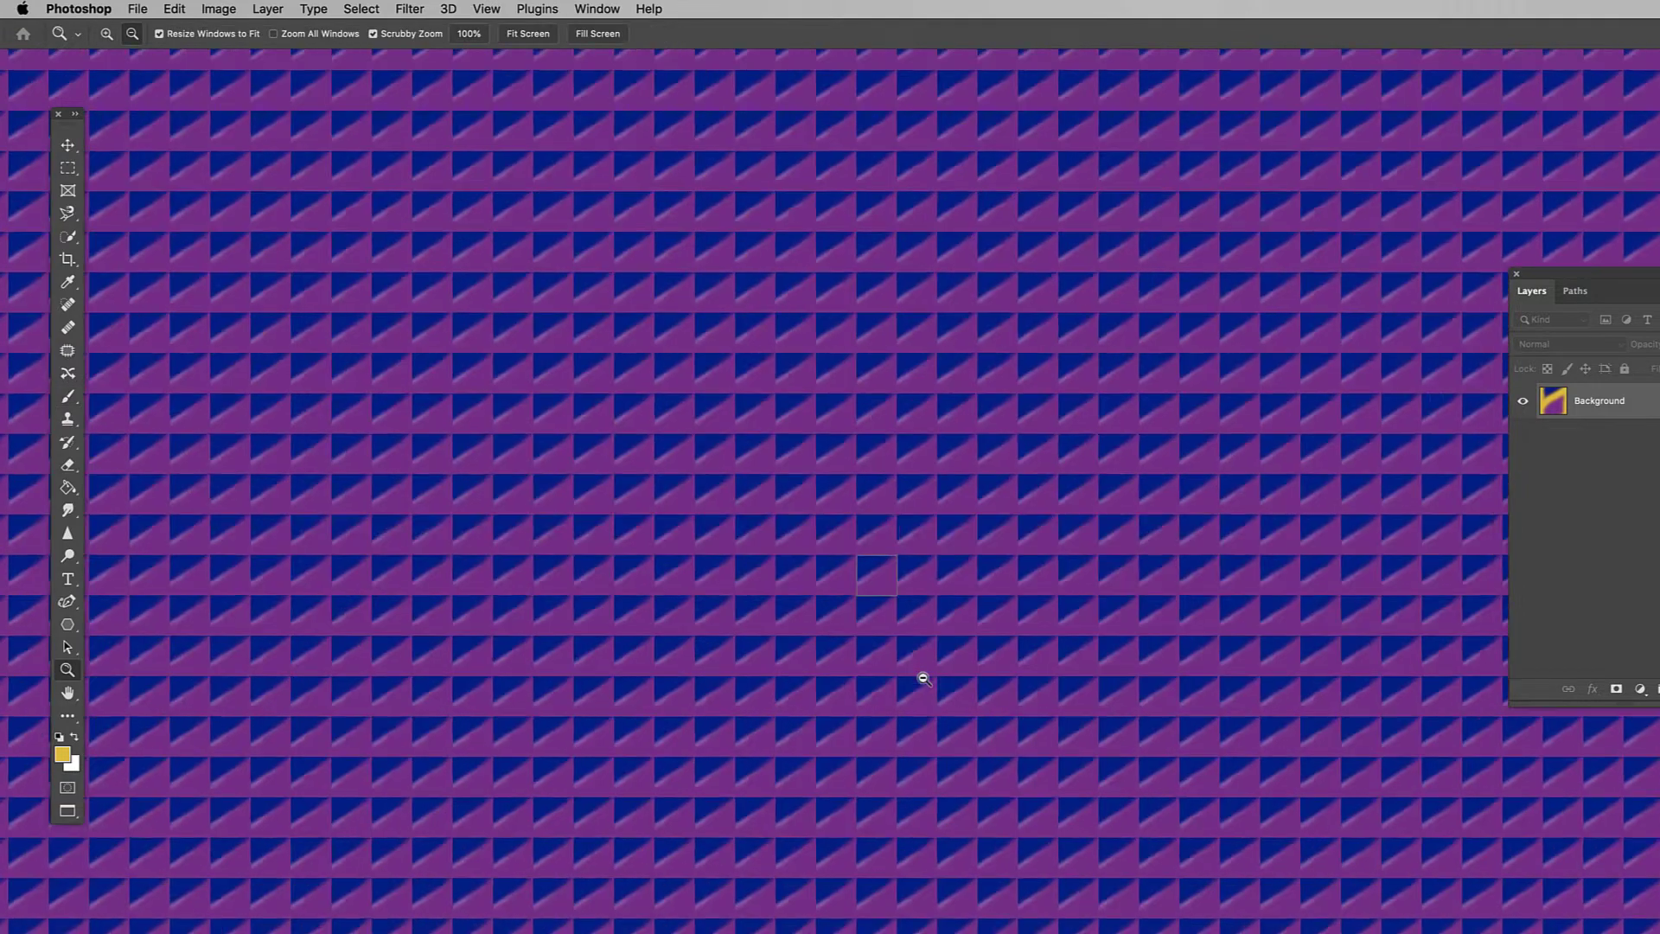
left_click(924, 679, "alt")
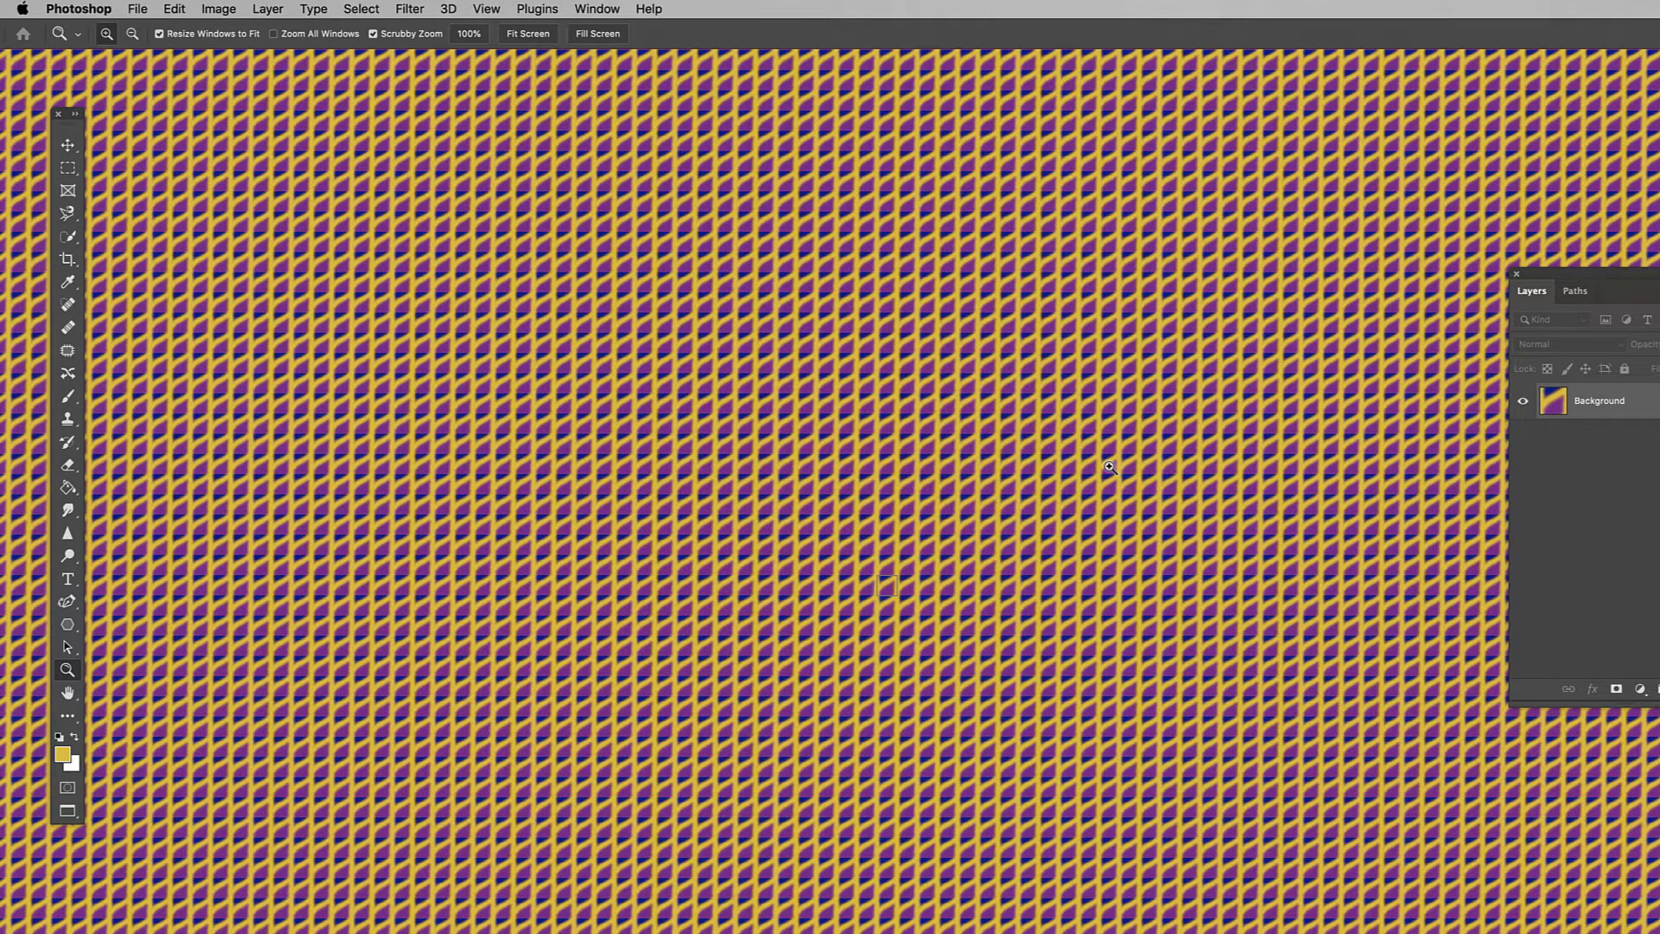
left_click(907, 536)
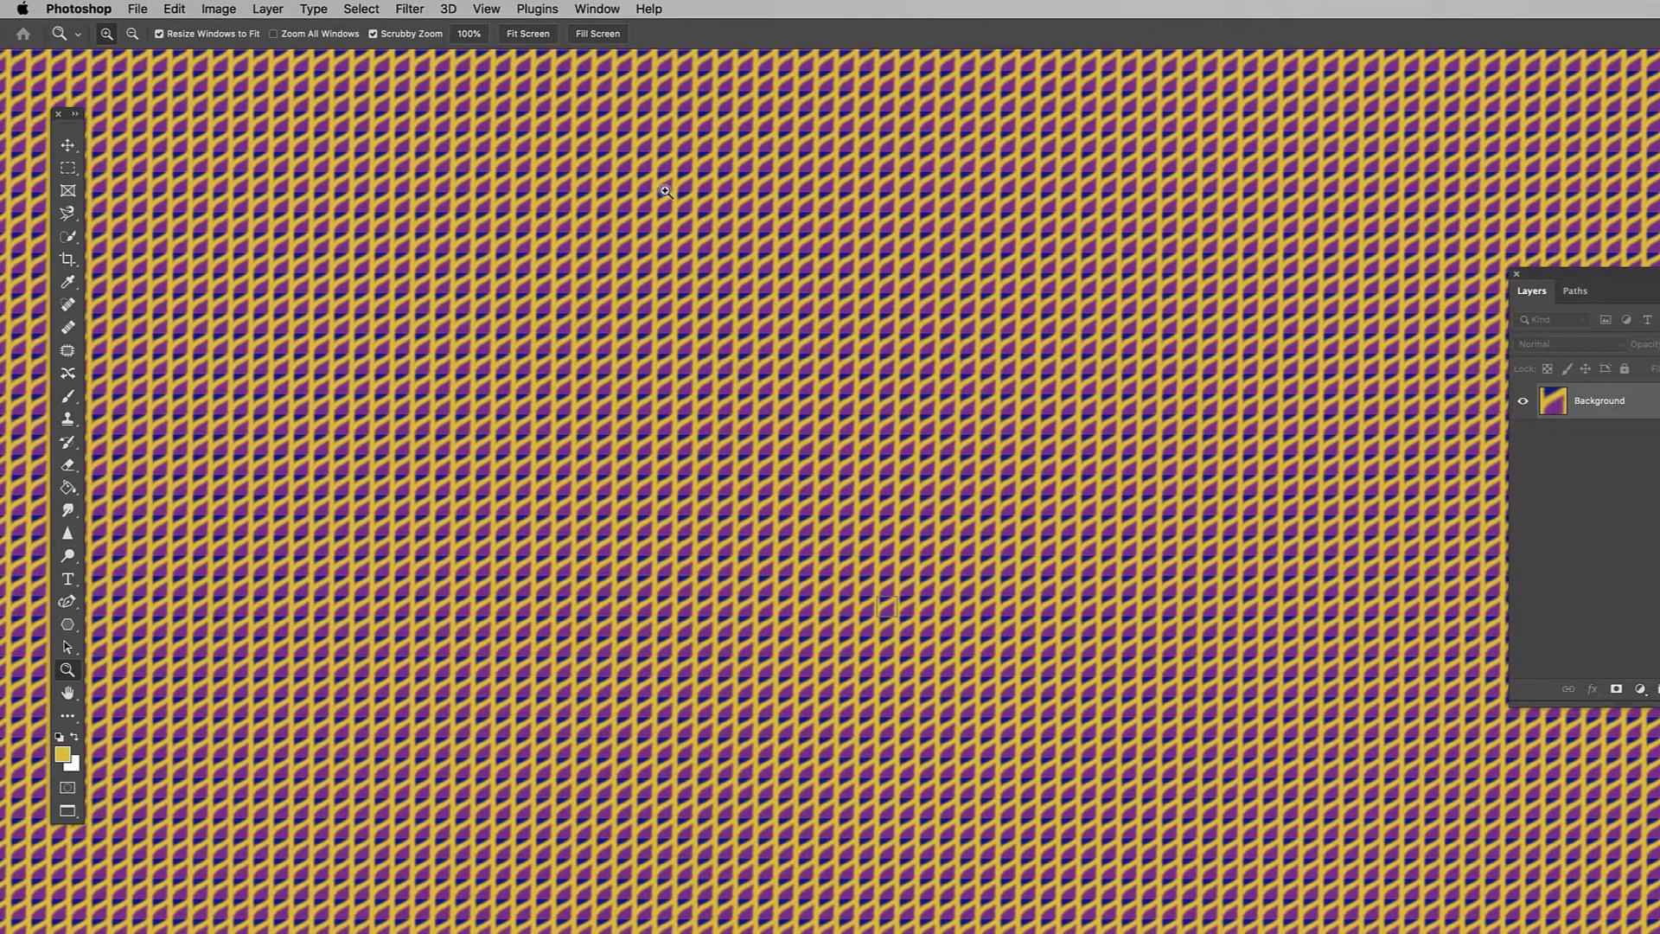
left_click(487, 10)
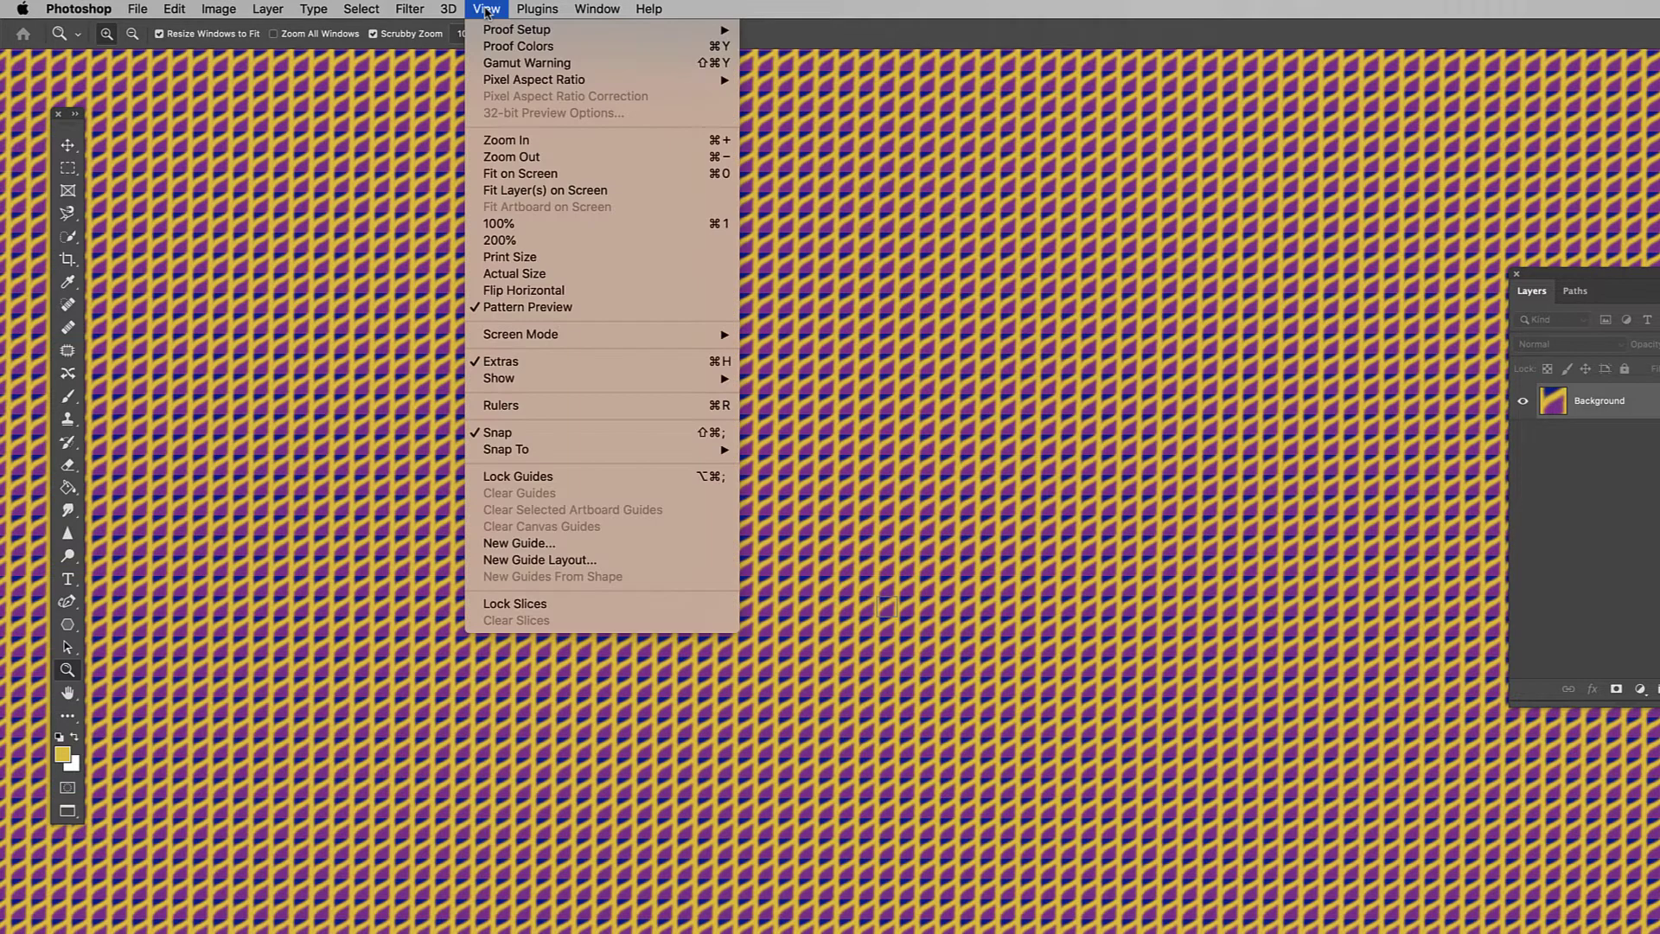
left_click(541, 308)
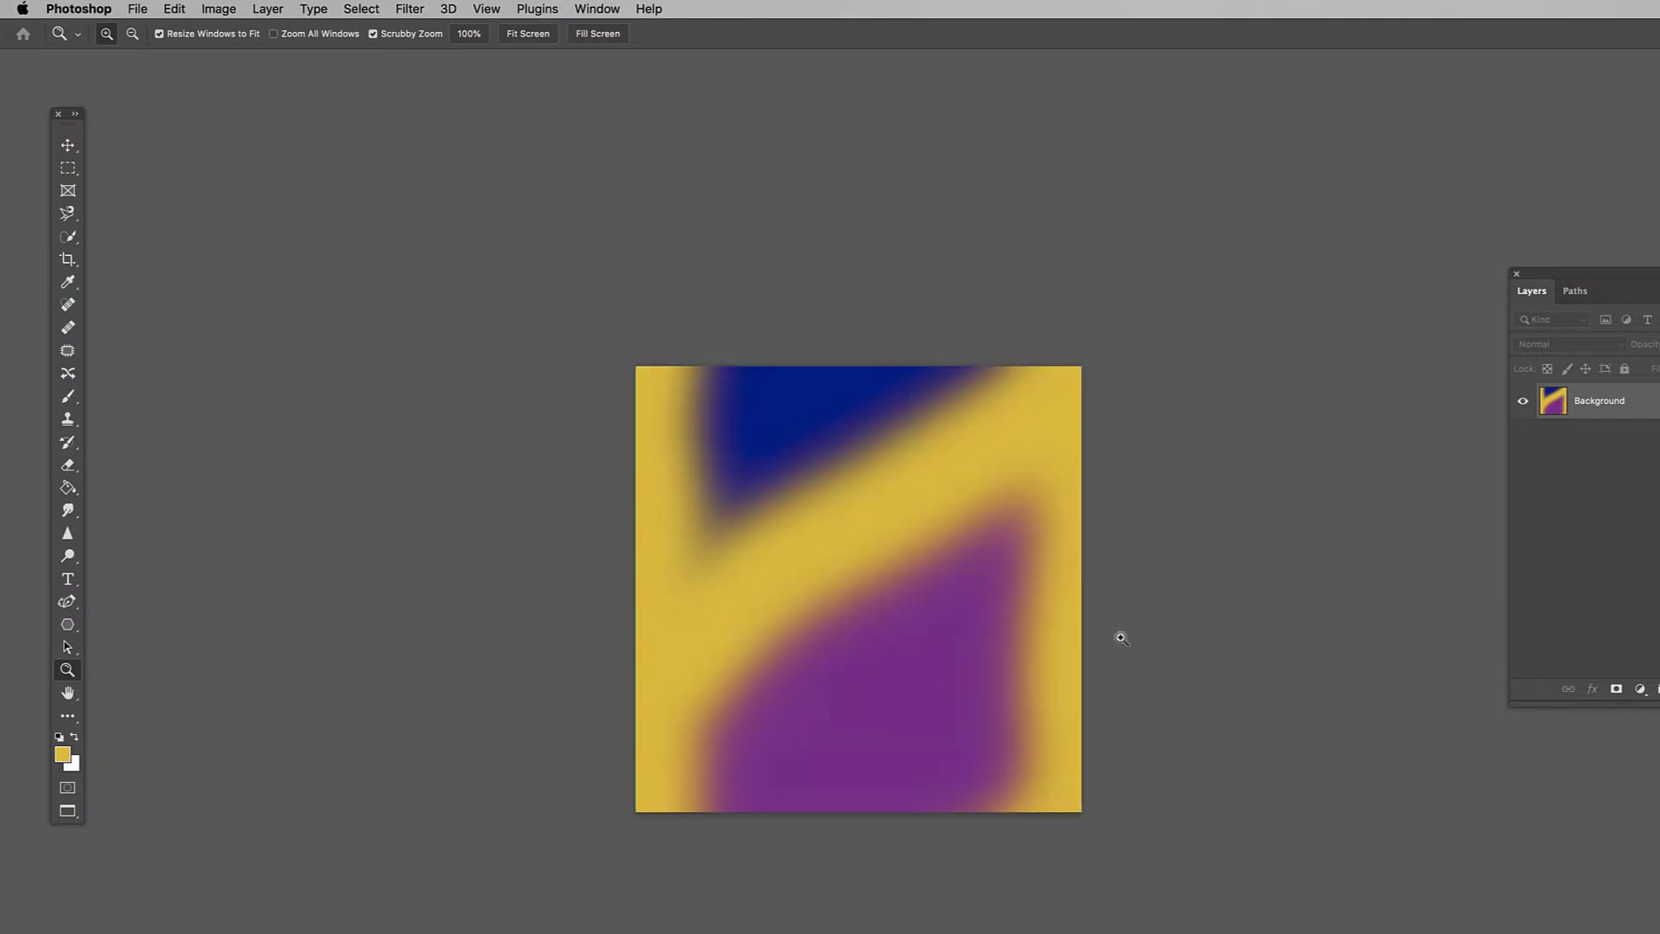
left_click_drag(1606, 278, 1253, 394)
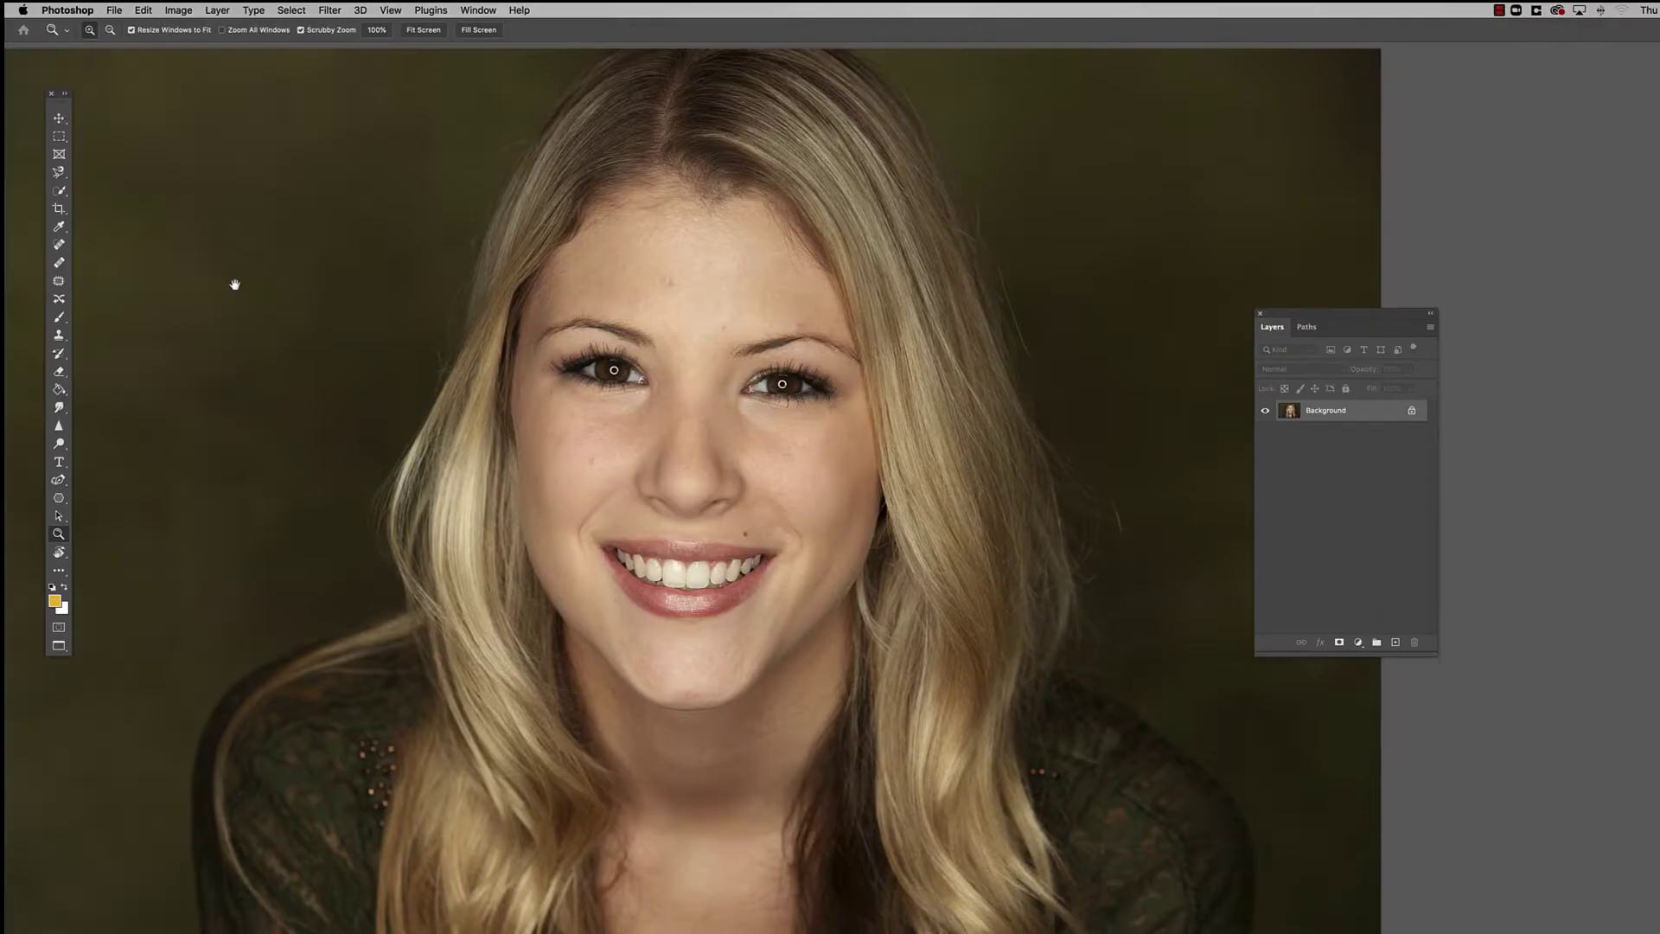
Reposition the floating Layers panel and shift the portrait down in the window
left_click_drag(1325, 310, 1320, 307)
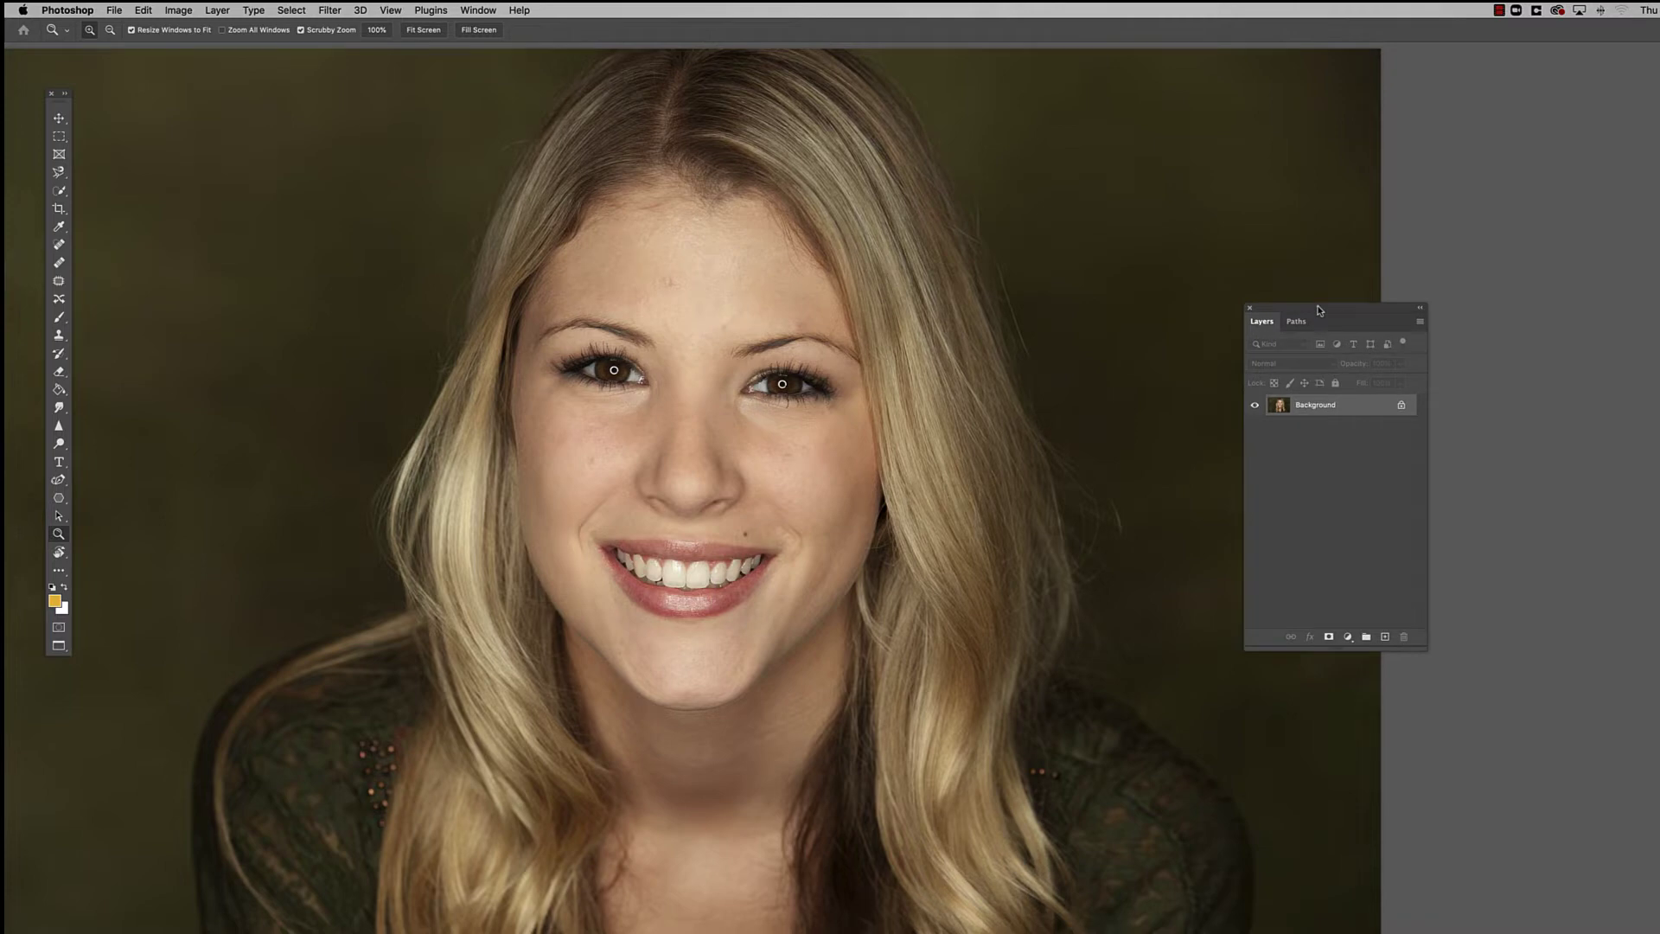
left_click_drag(1318, 310, 1320, 296)
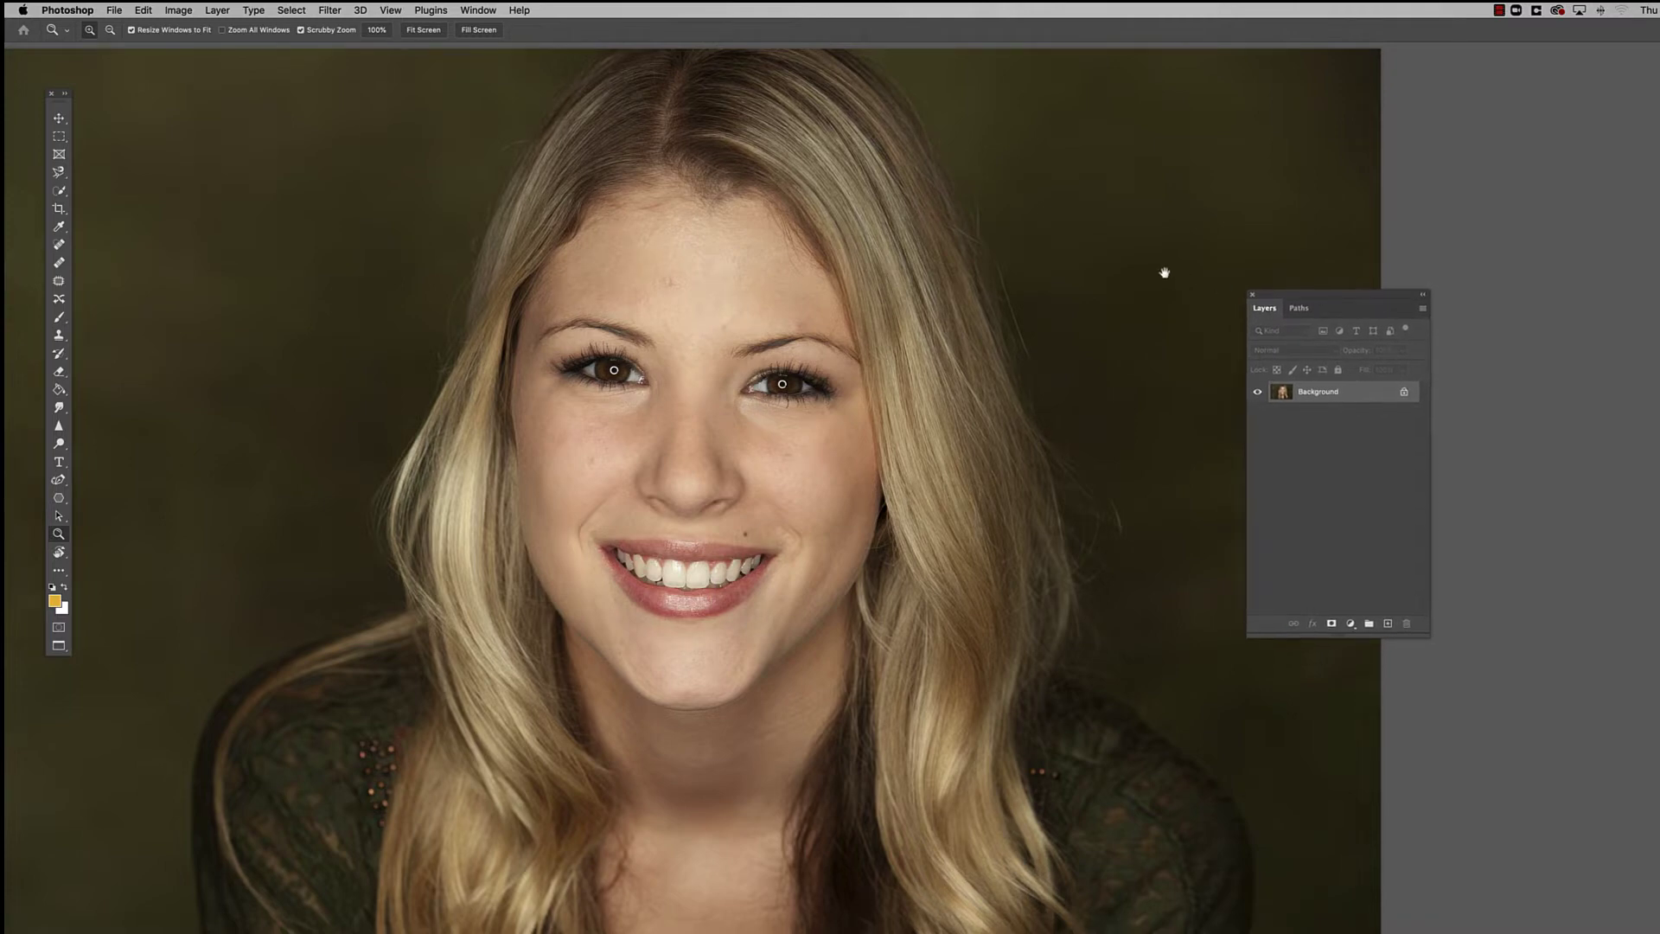
mouse_move(1165, 272)
left_mouse_down()
mouse_move(1170, 329)
mouse_move(1159, 274)
left_mouse_up()
mouse_move(974, 389)
left_mouse_down()
mouse_move(974, 431)
mouse_move(986, 369)
left_mouse_up()
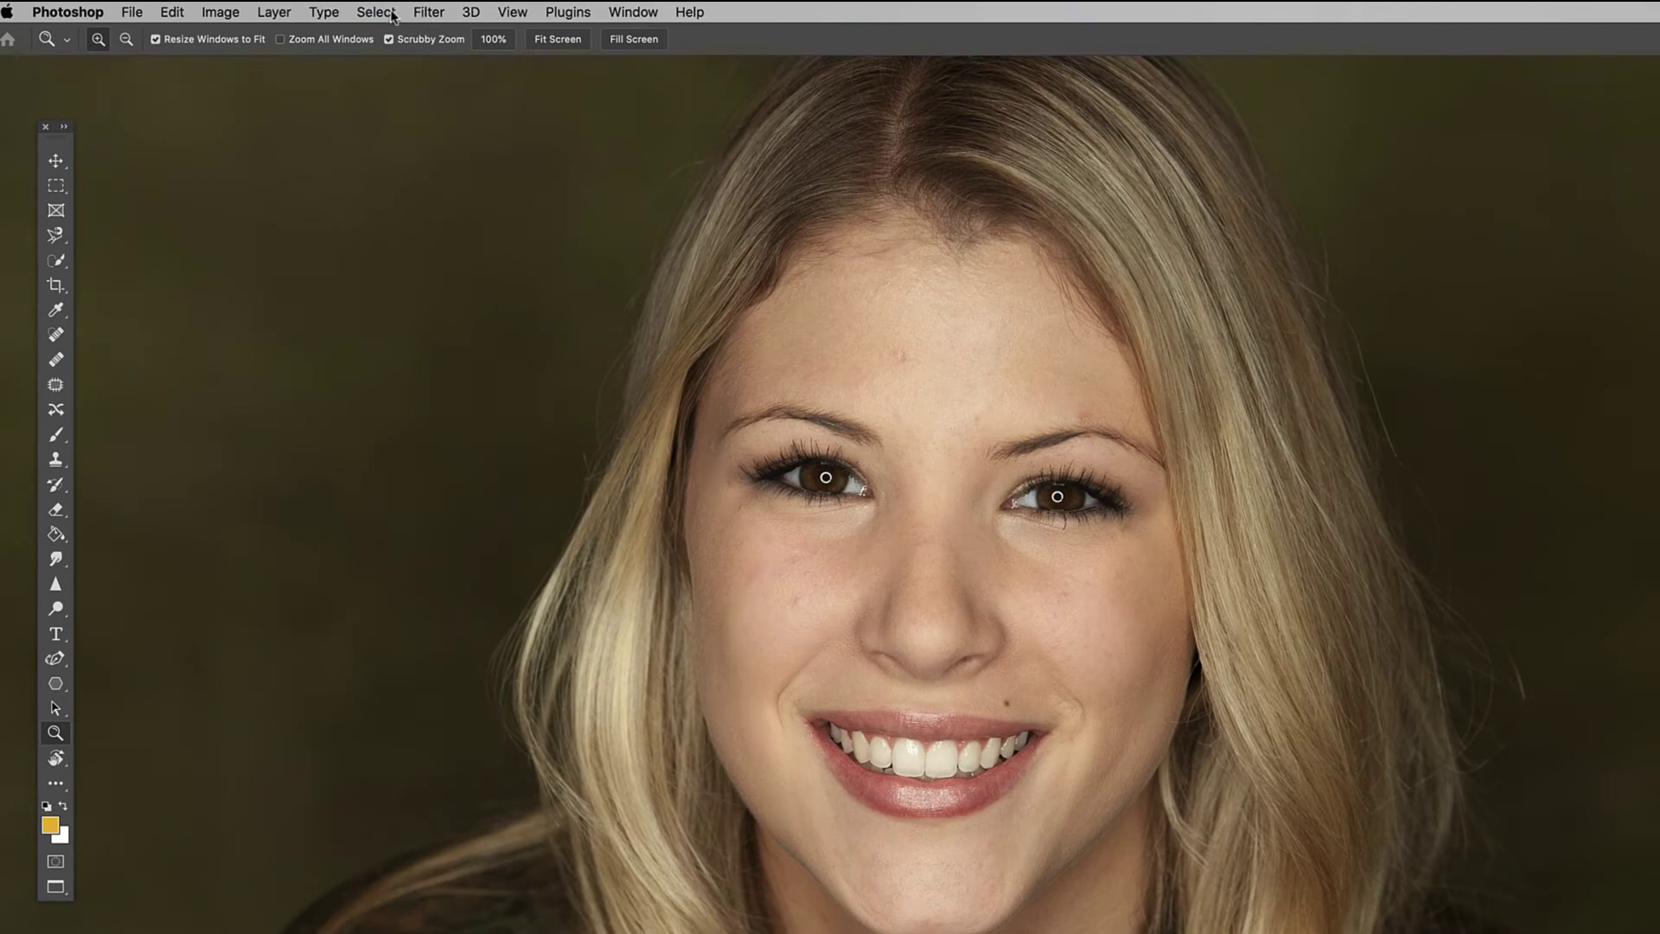
In Select and Mask, preview On Black at 100% opacity and run Select Subject
left_click(377, 12)
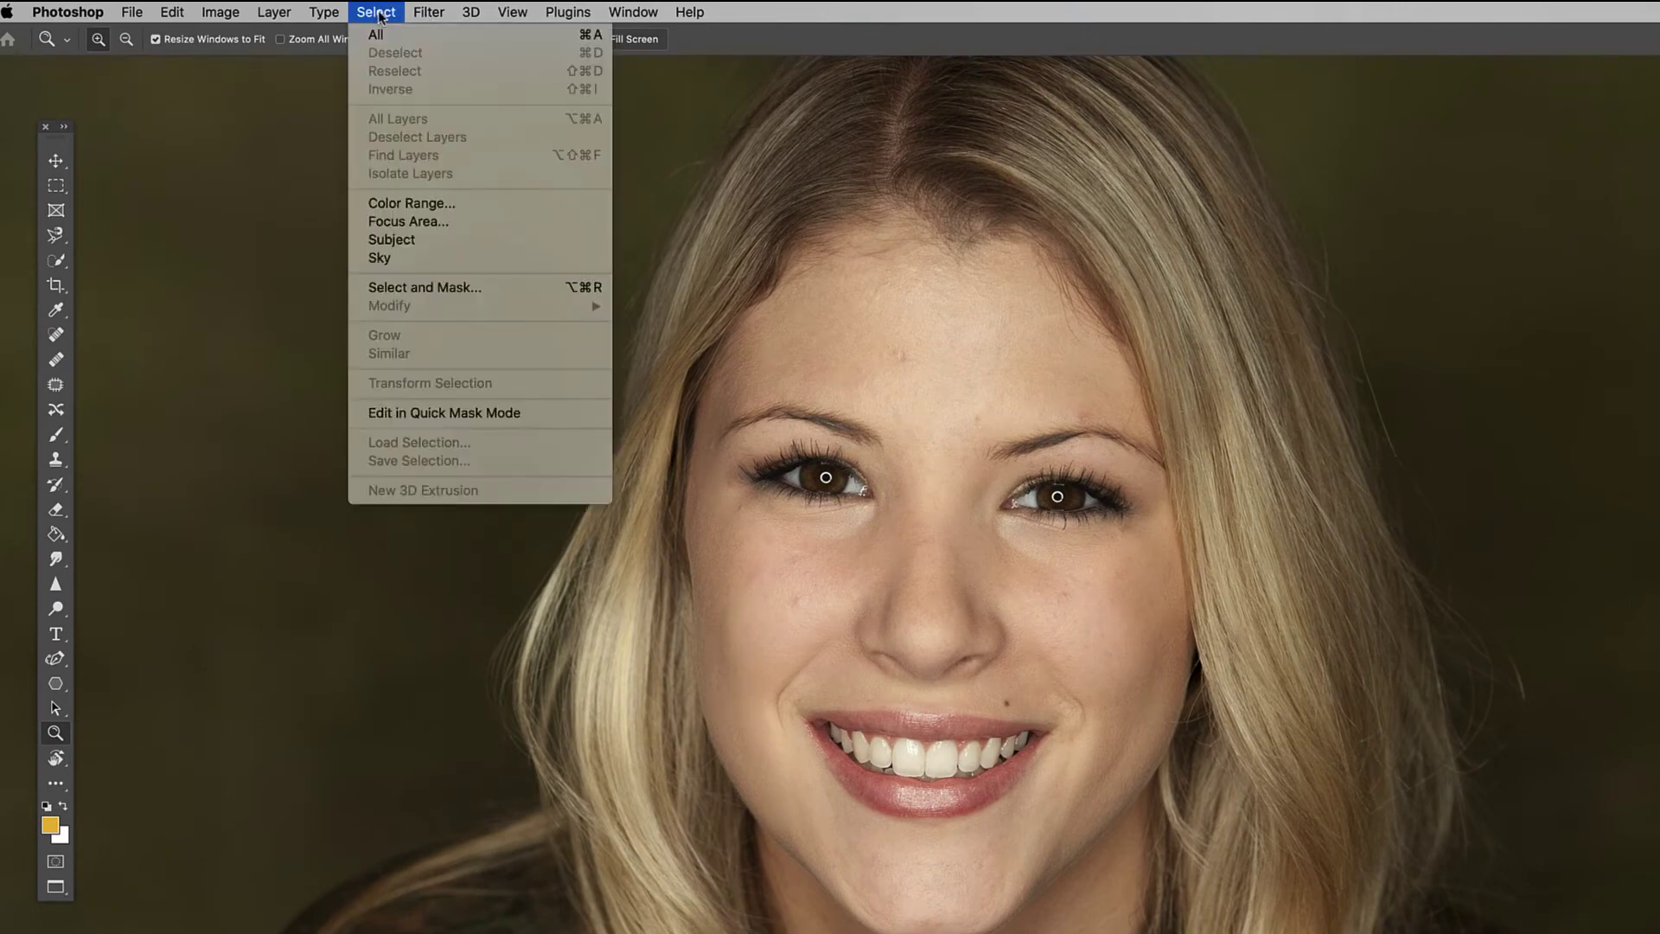
left_click(484, 287)
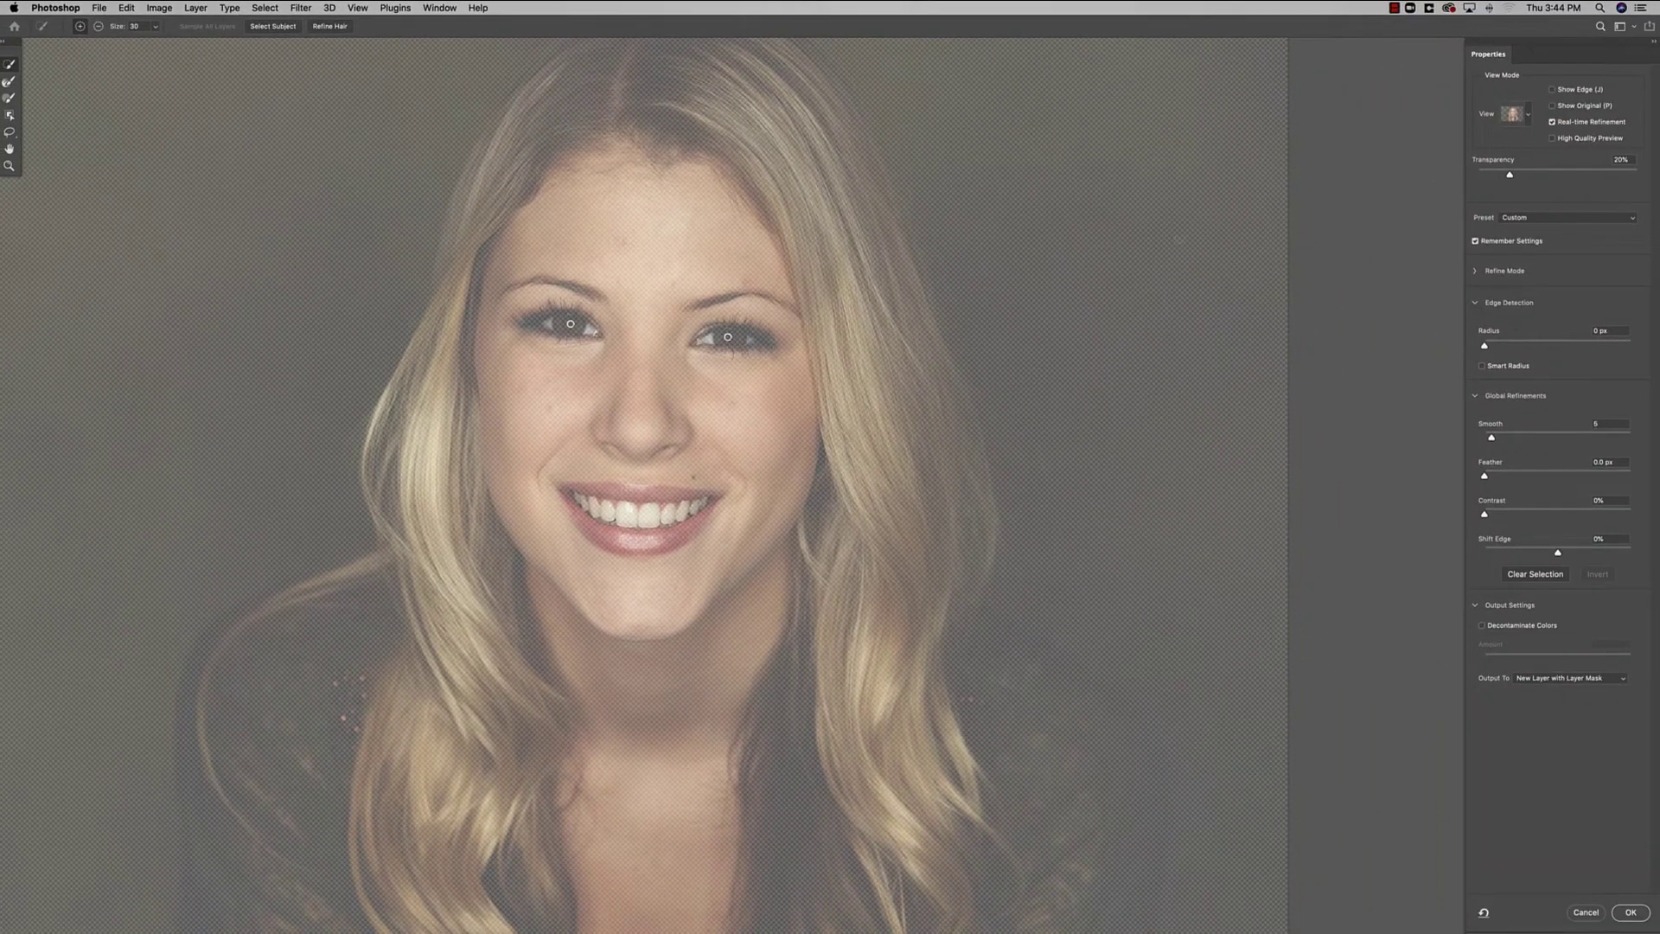
left_click(1528, 115)
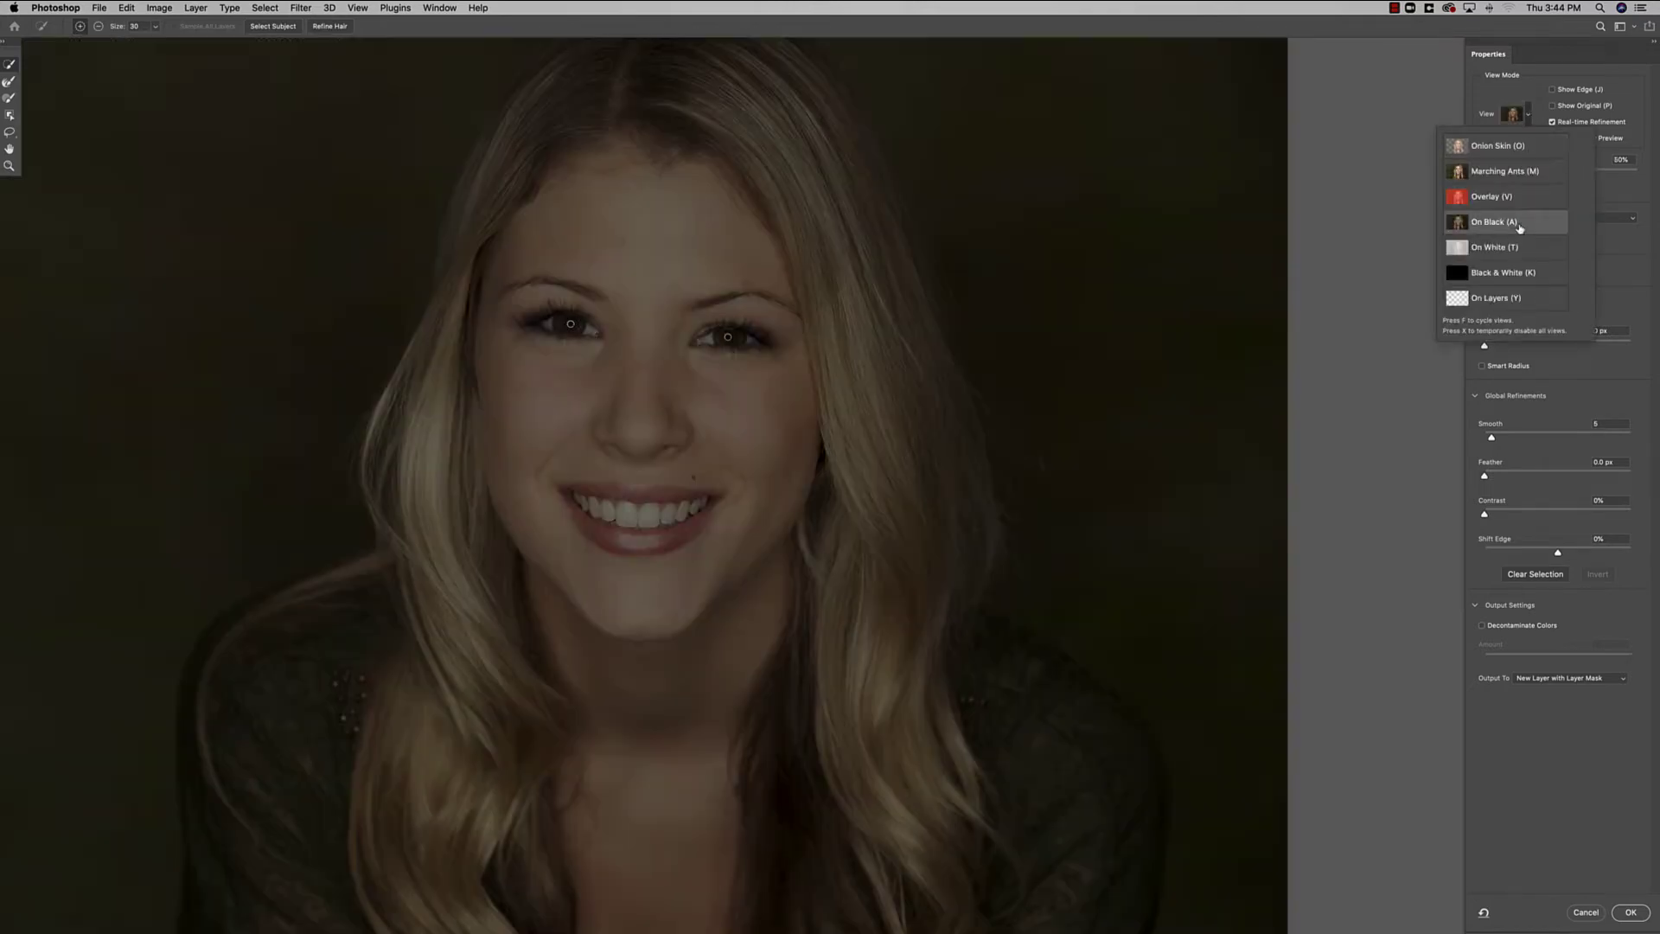
left_click(1520, 227)
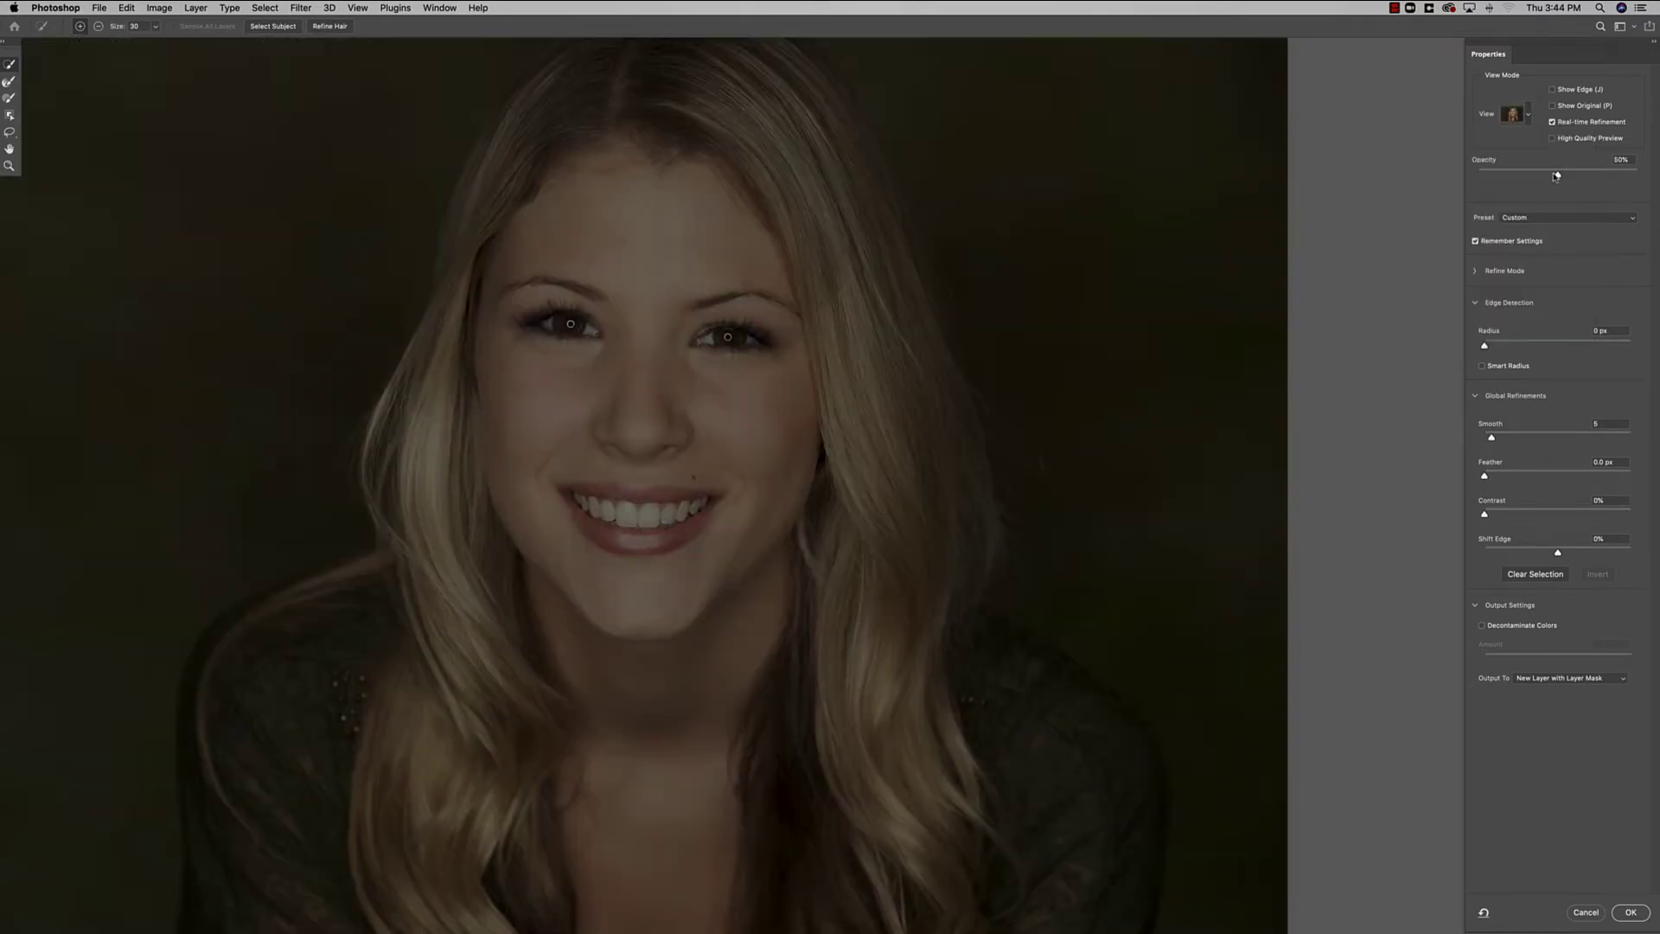
left_click_drag(1557, 177, 1655, 180)
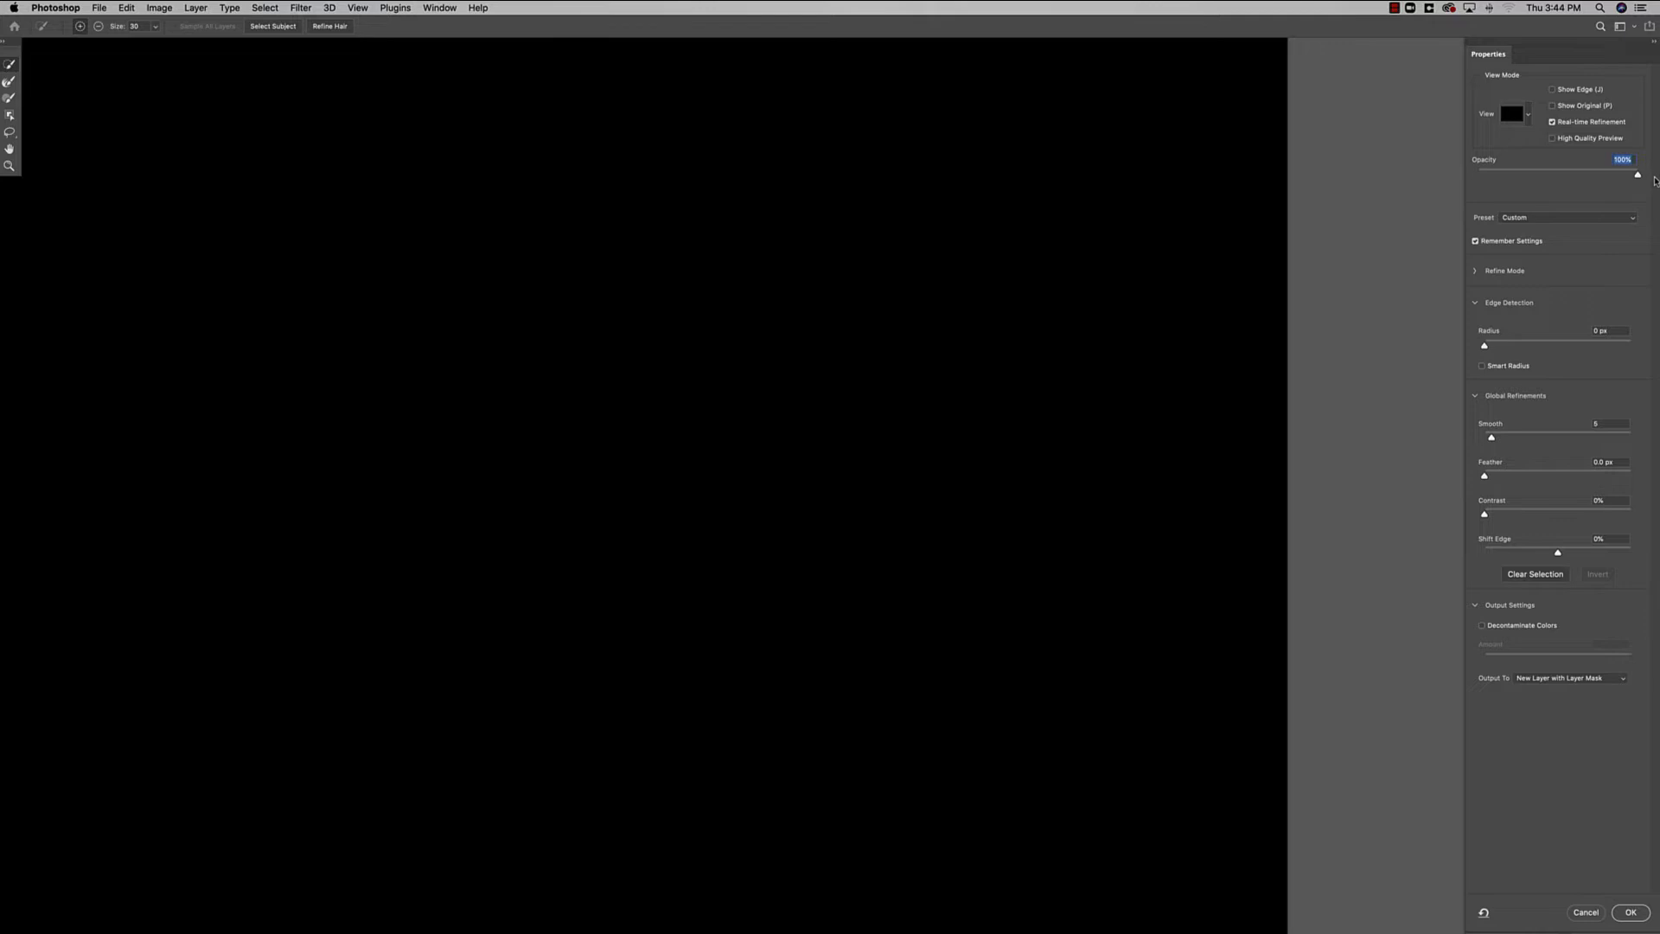
left_click(275, 27)
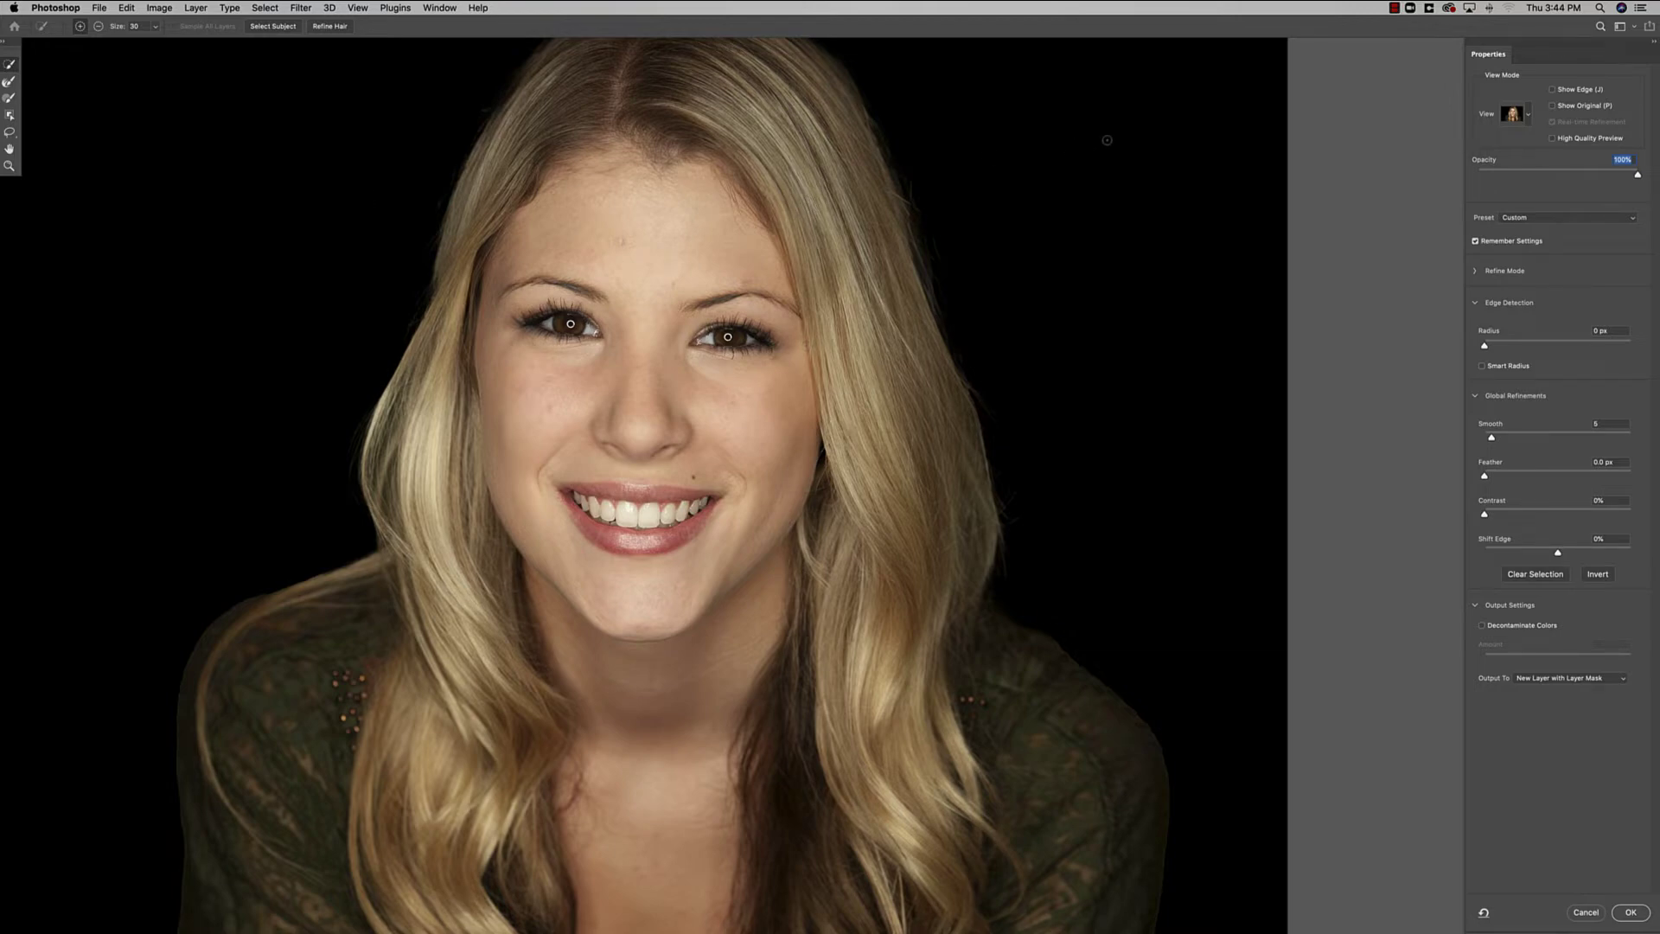
left_click(1526, 117)
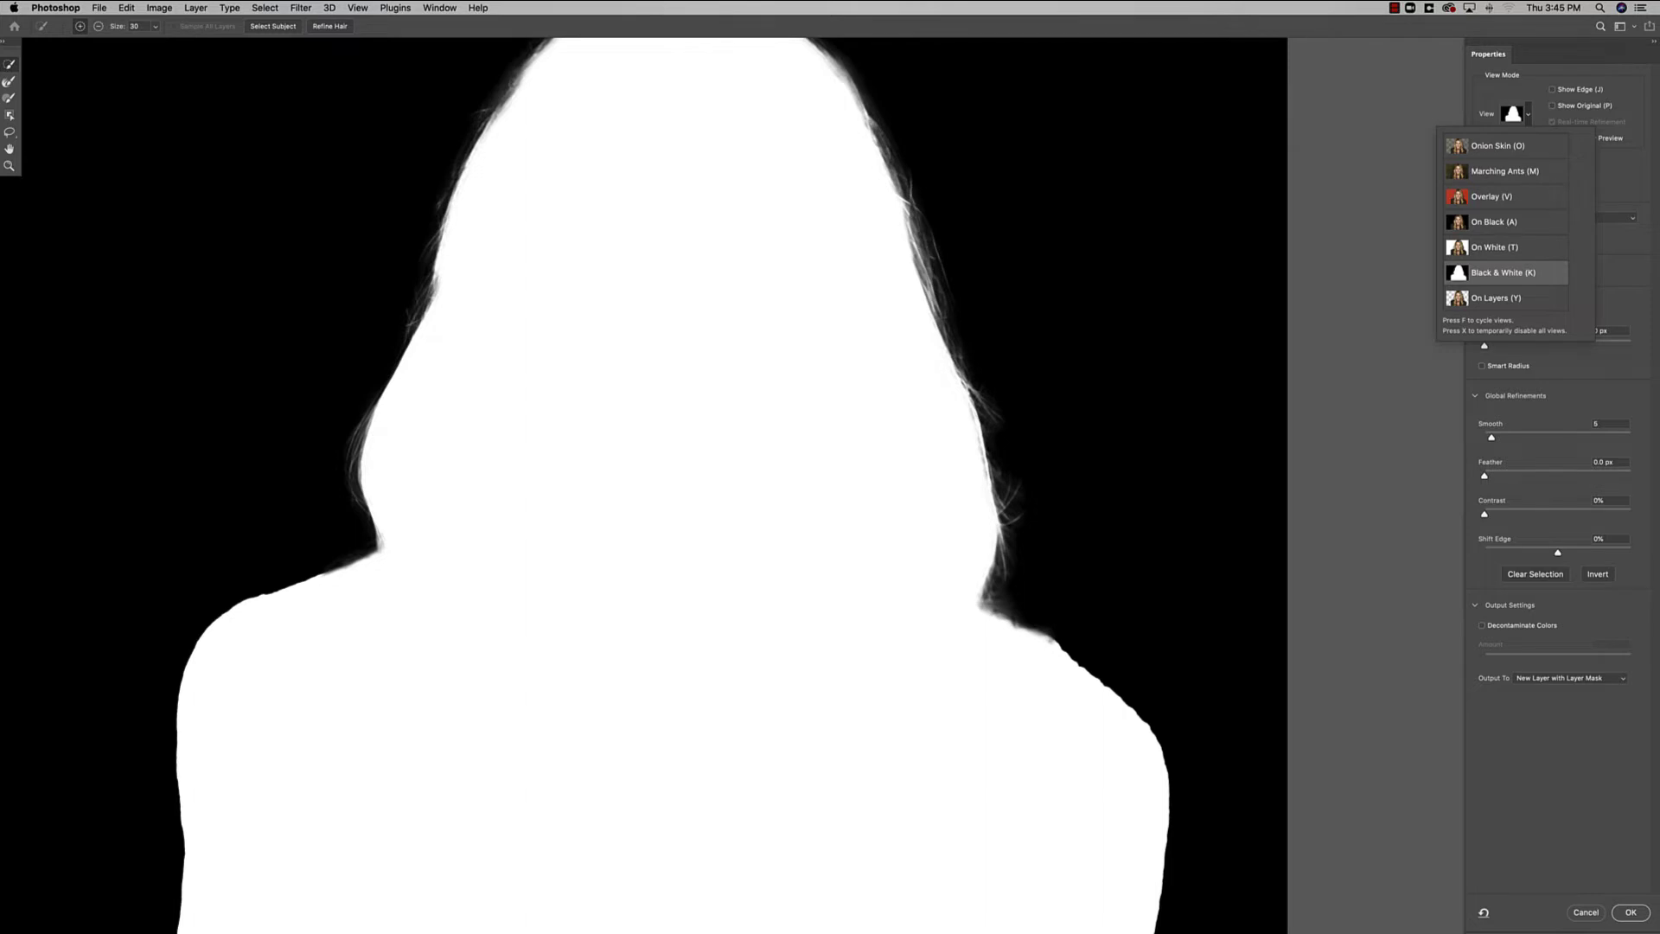
Preview the mask in Black & White, then output it as a new layer with a layer mask
left_click(327, 29)
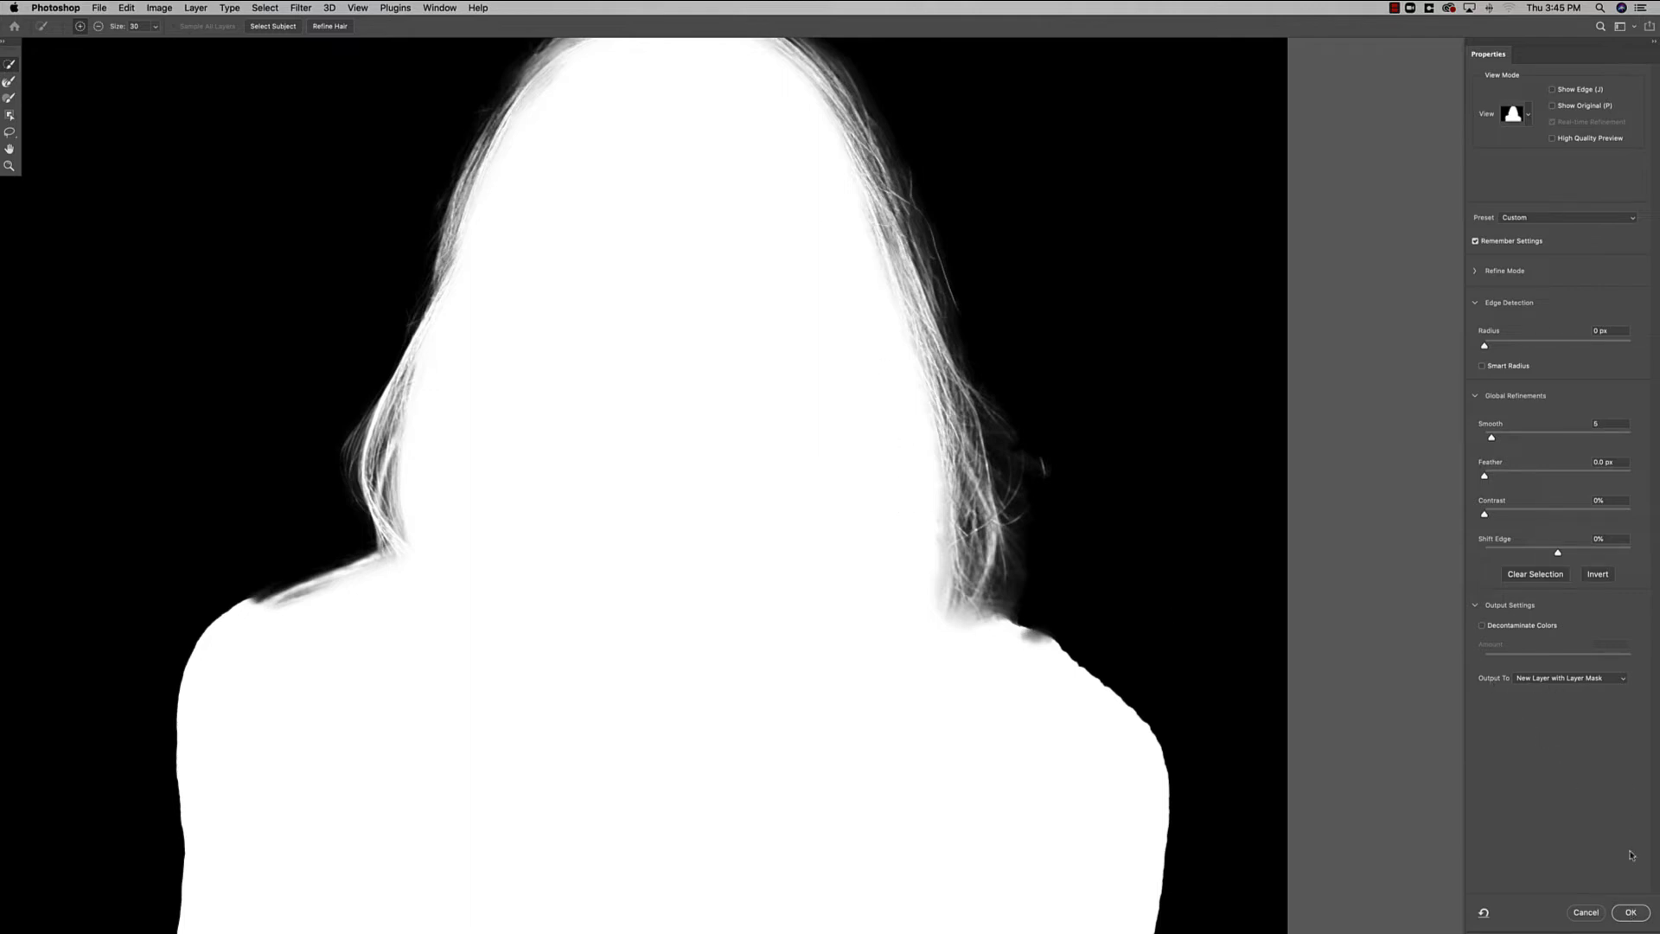
left_click(1630, 912)
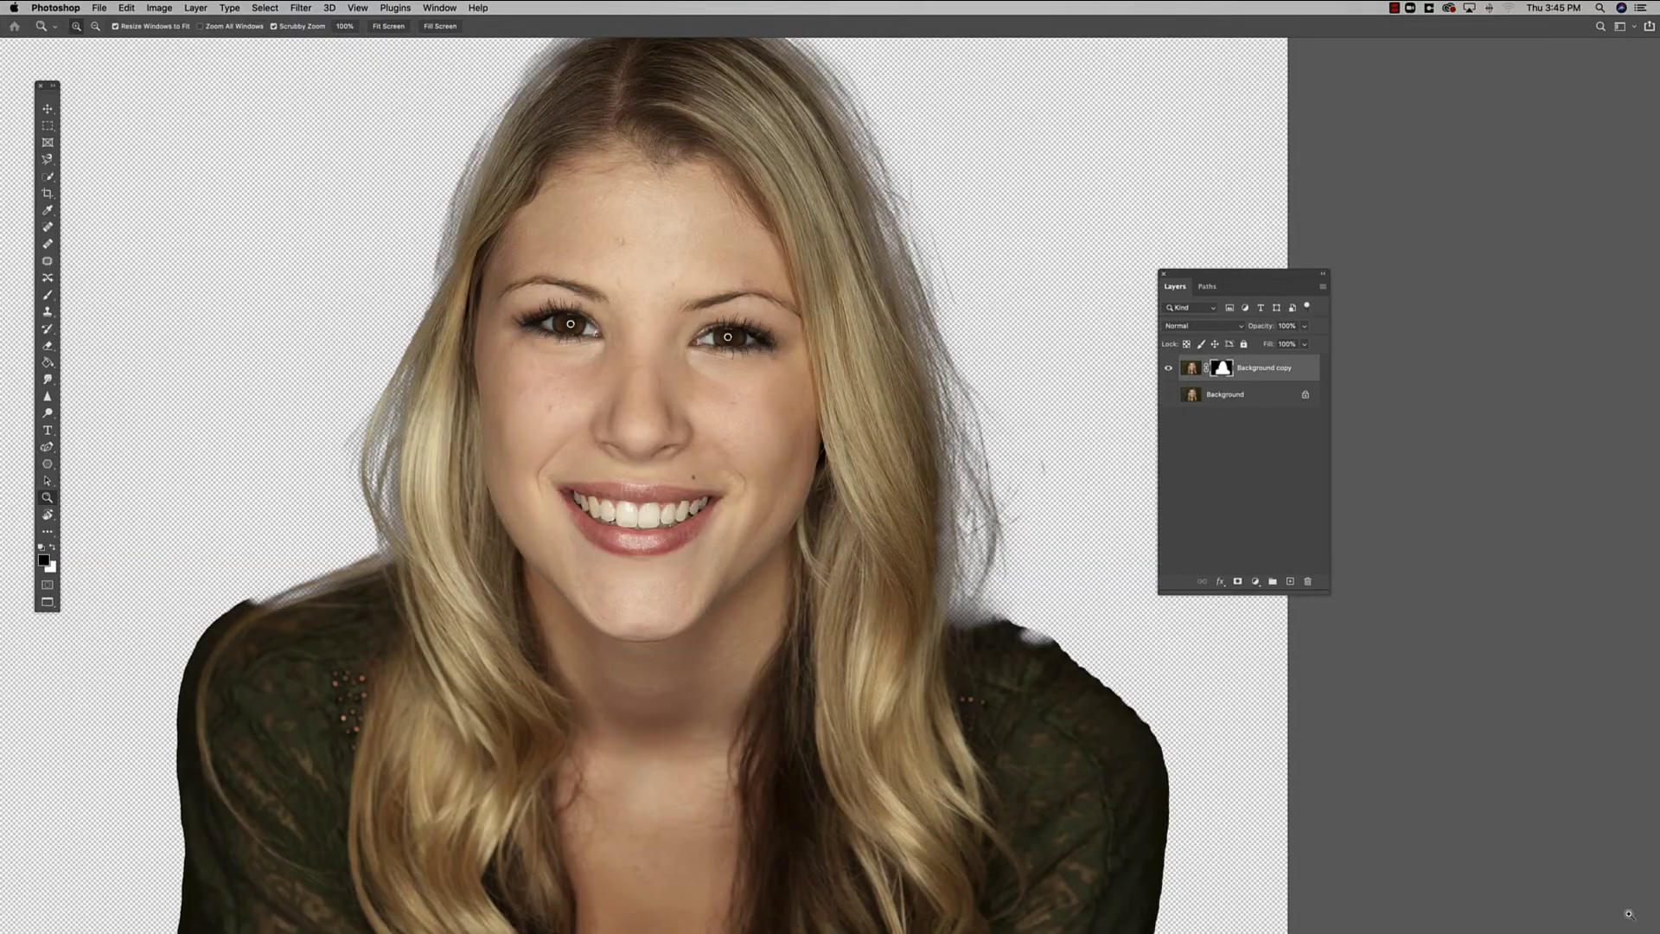
Make the Background layer visible again and delete the masked Background copy layer
left_click(1168, 395)
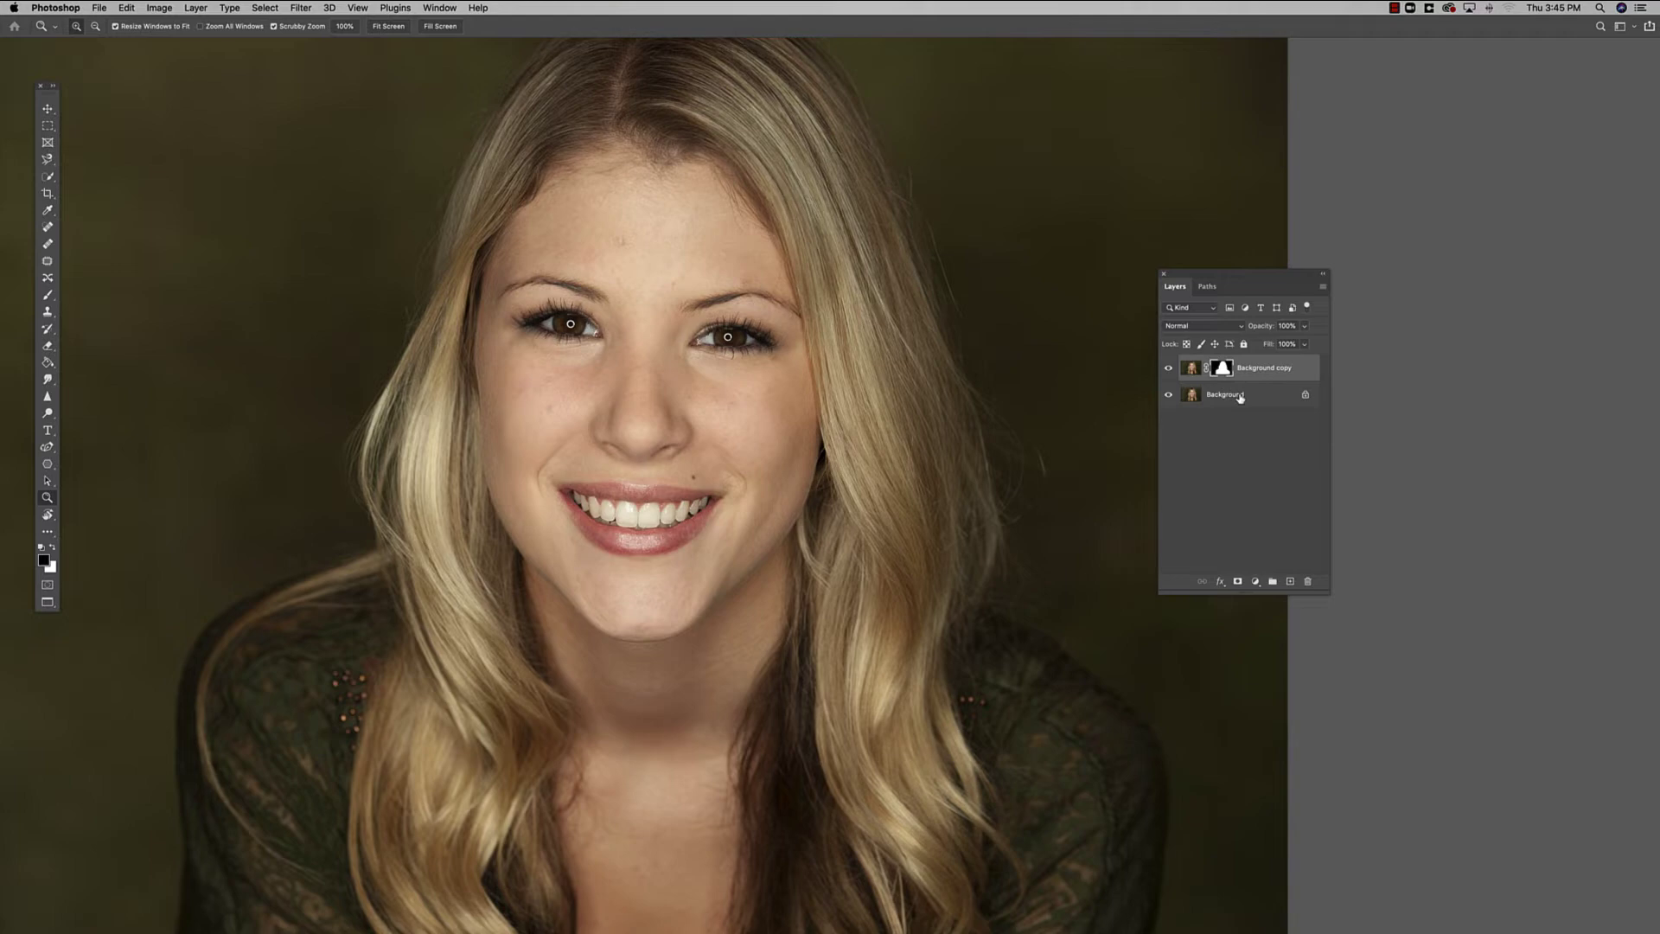
left_click_drag(1232, 277, 1275, 285)
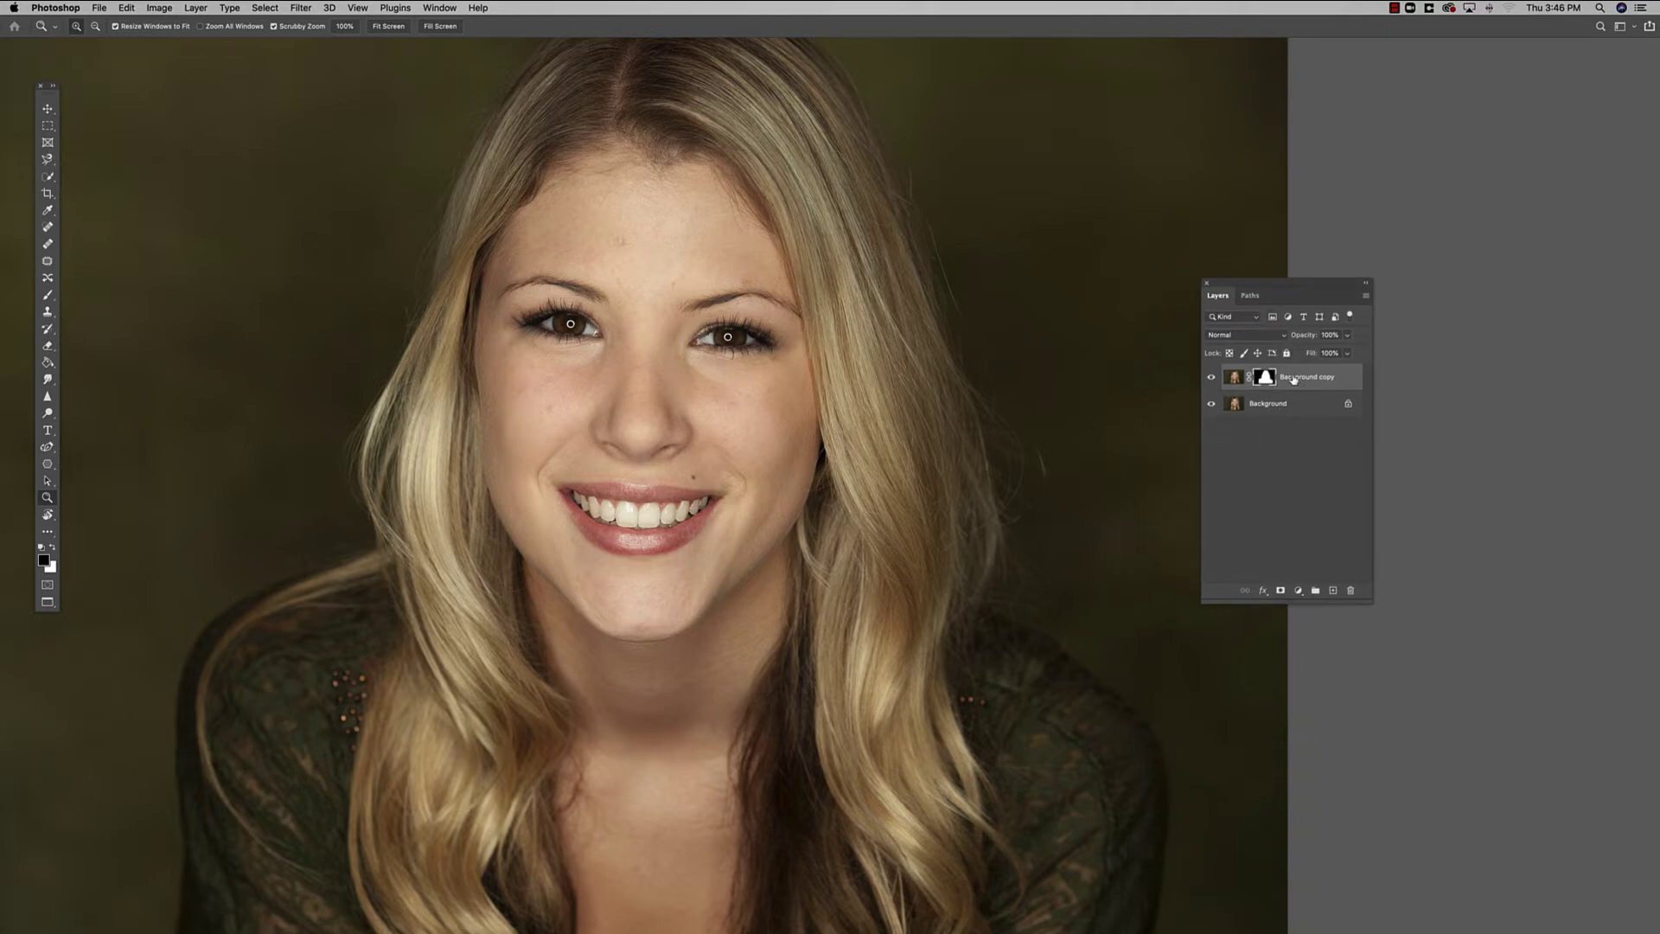
left_click_drag(1294, 377, 1353, 593)
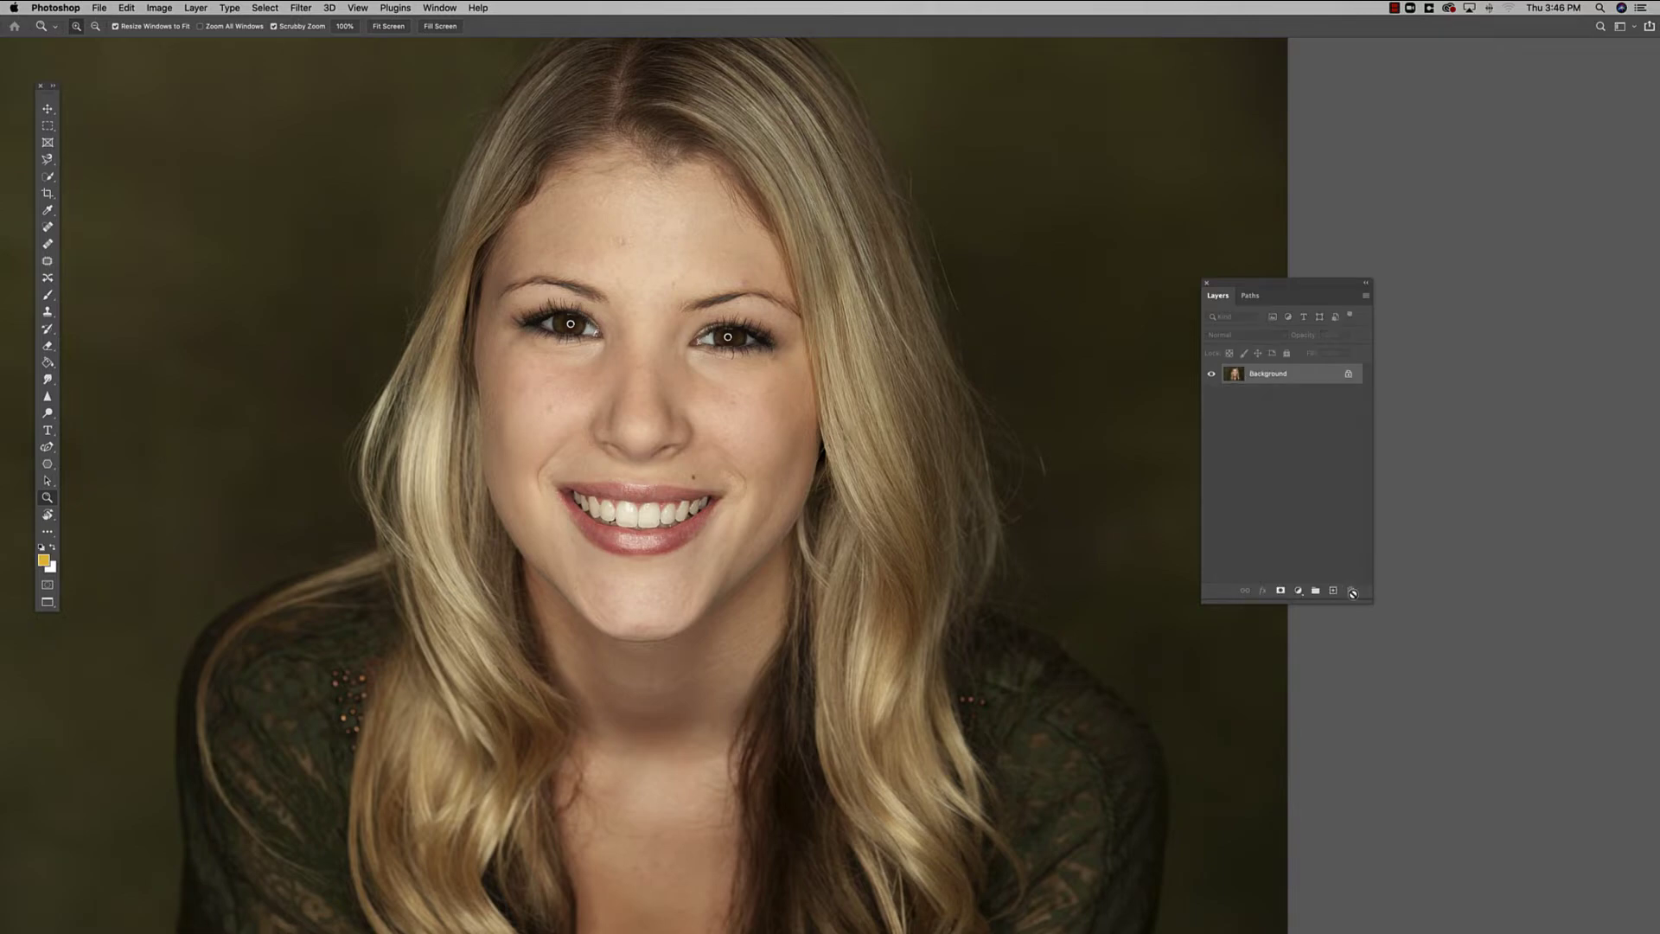
left_click_drag(1291, 286, 1283, 290)
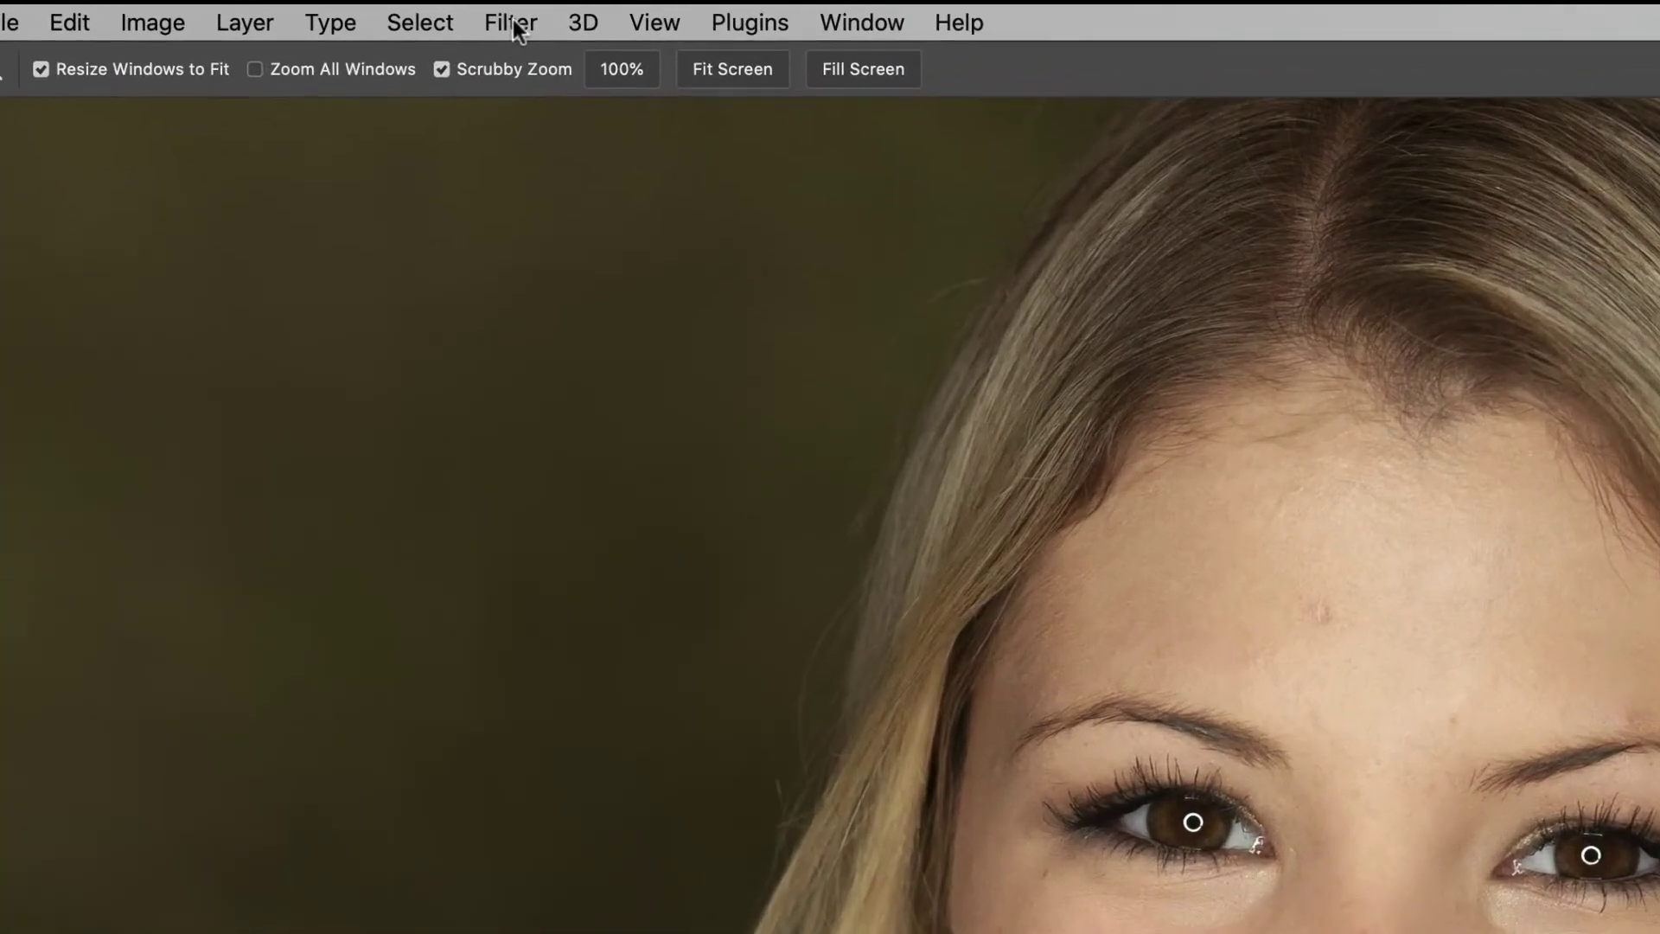
Open Filter > Neural Filters and switch on Skin Smoothing
left_click(301, 8)
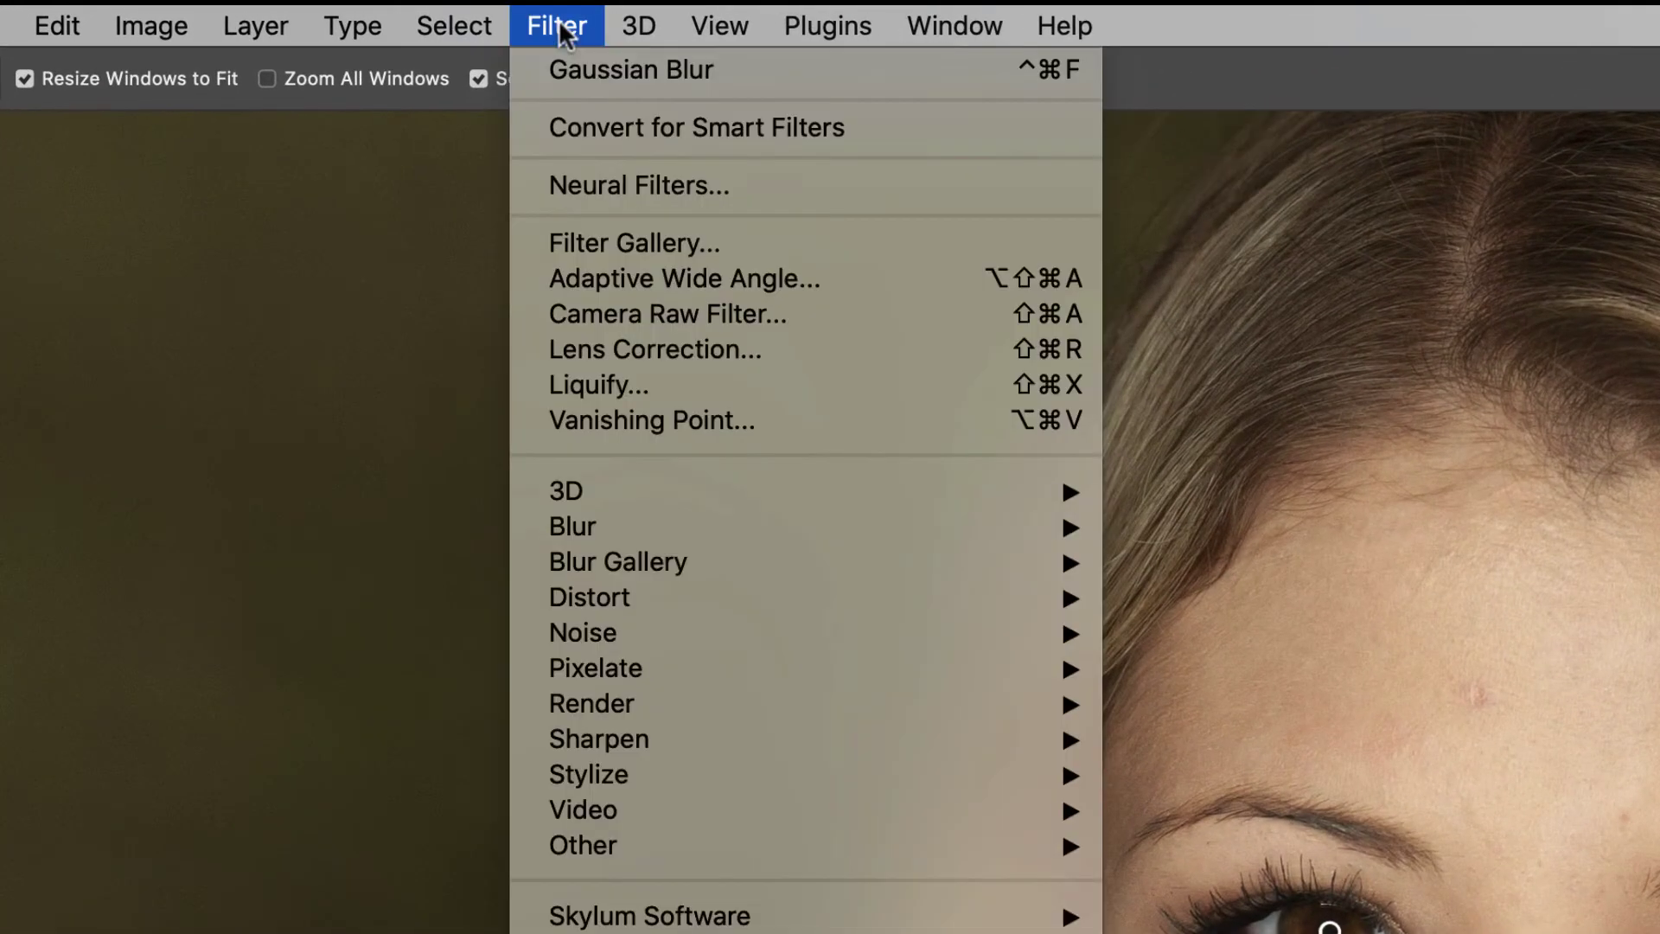
left_click(590, 180)
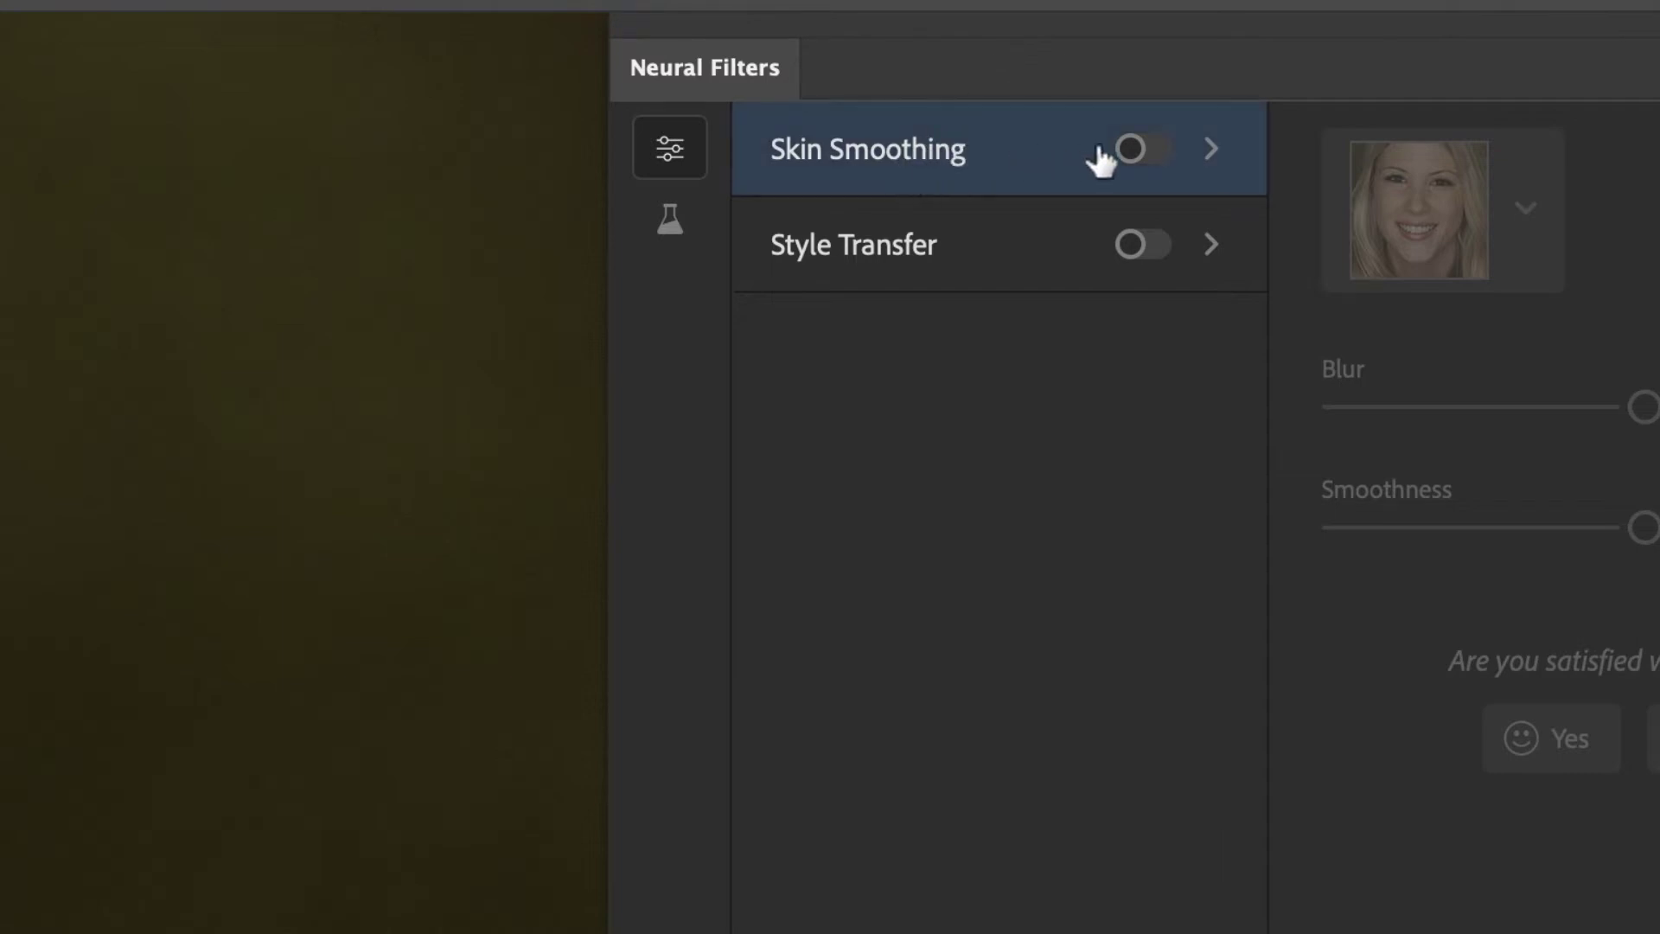
left_click(1156, 152)
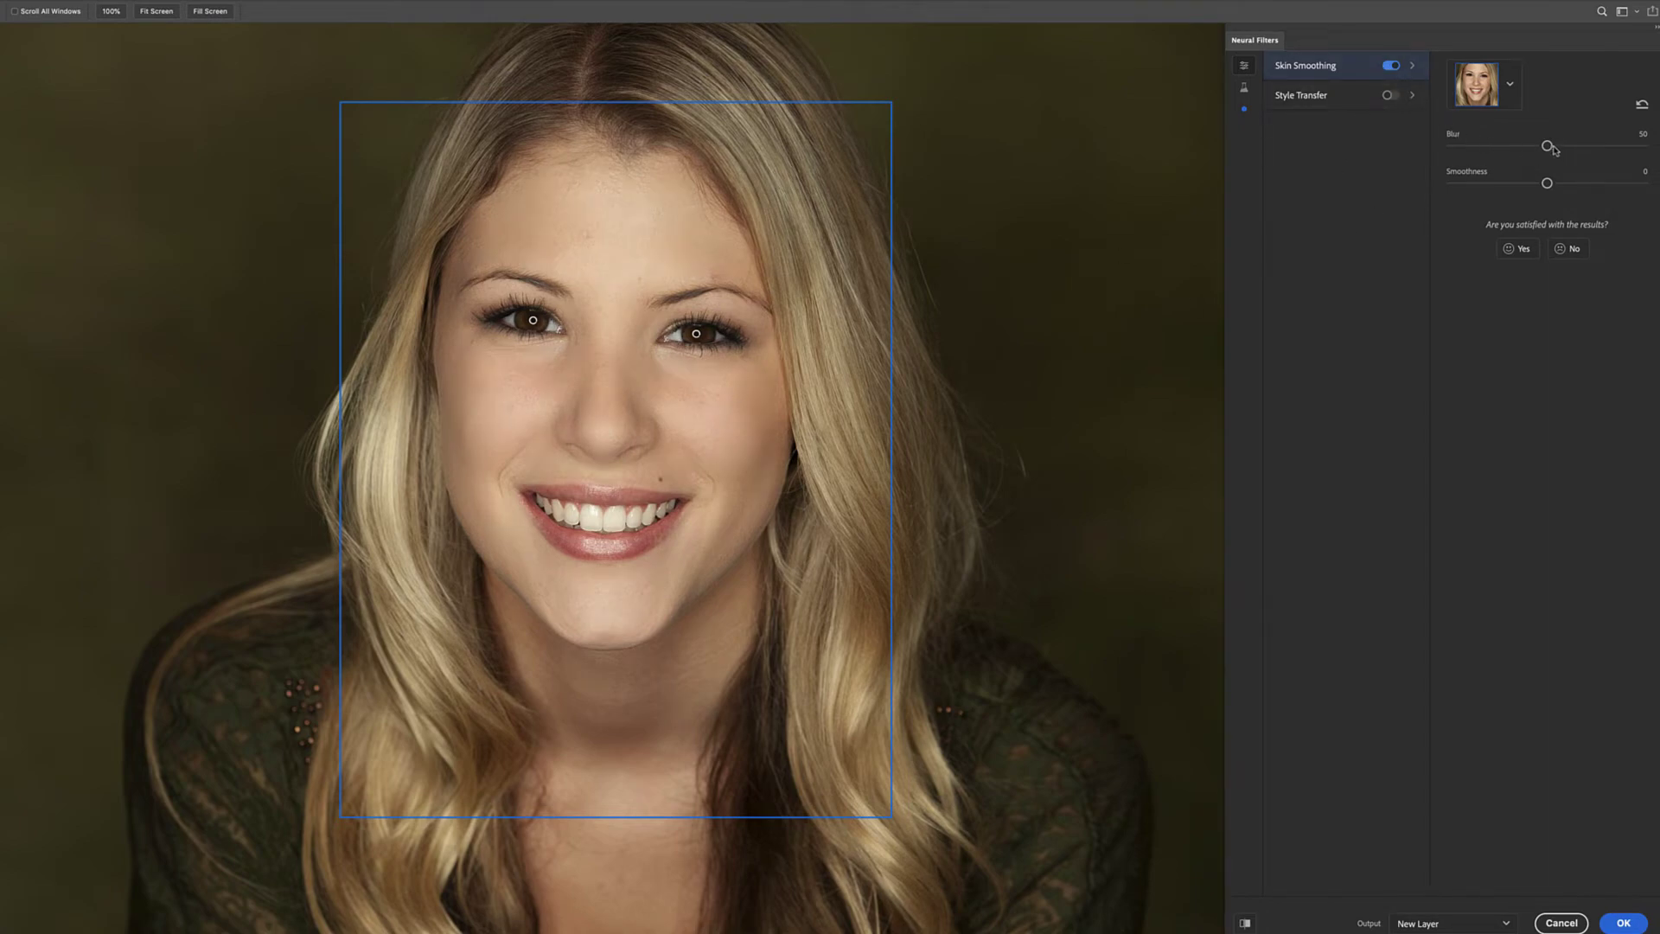
Raise Skin Smoothing Blur to 58 and toggle Preview to compare the face
left_click_drag(1548, 146, 1587, 184)
left_click(1245, 925)
left_click(1245, 924)
left_click(1245, 924)
Show the beta neural filters and toggle Smart Portrait on
left_click(1246, 92)
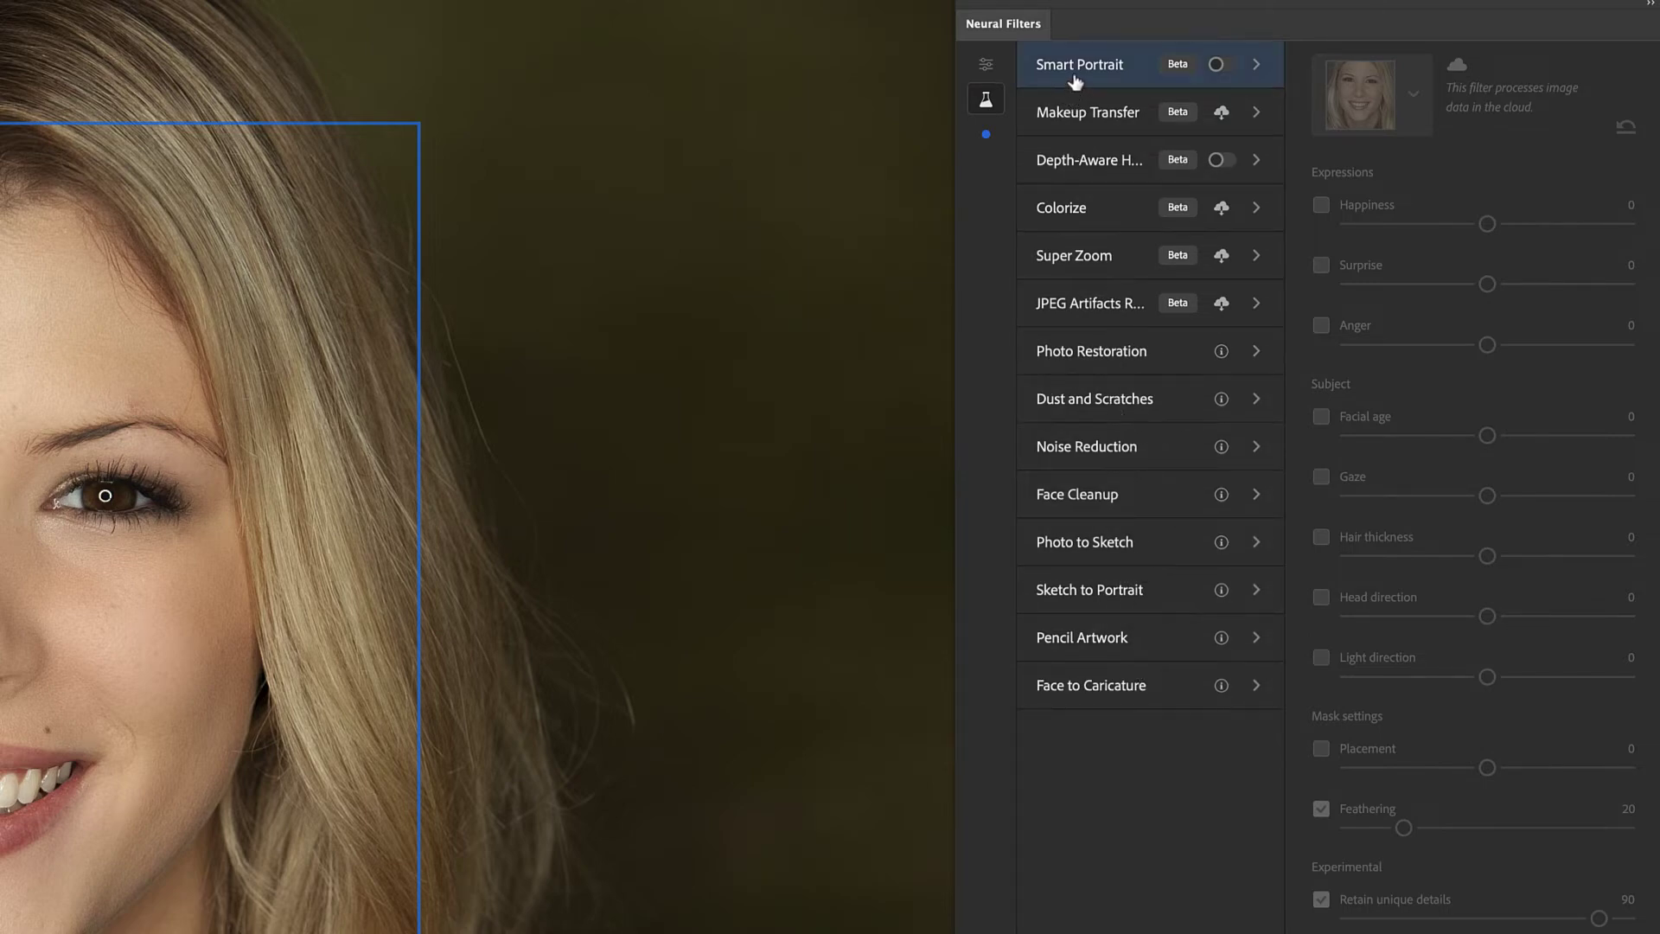
left_click(1219, 64)
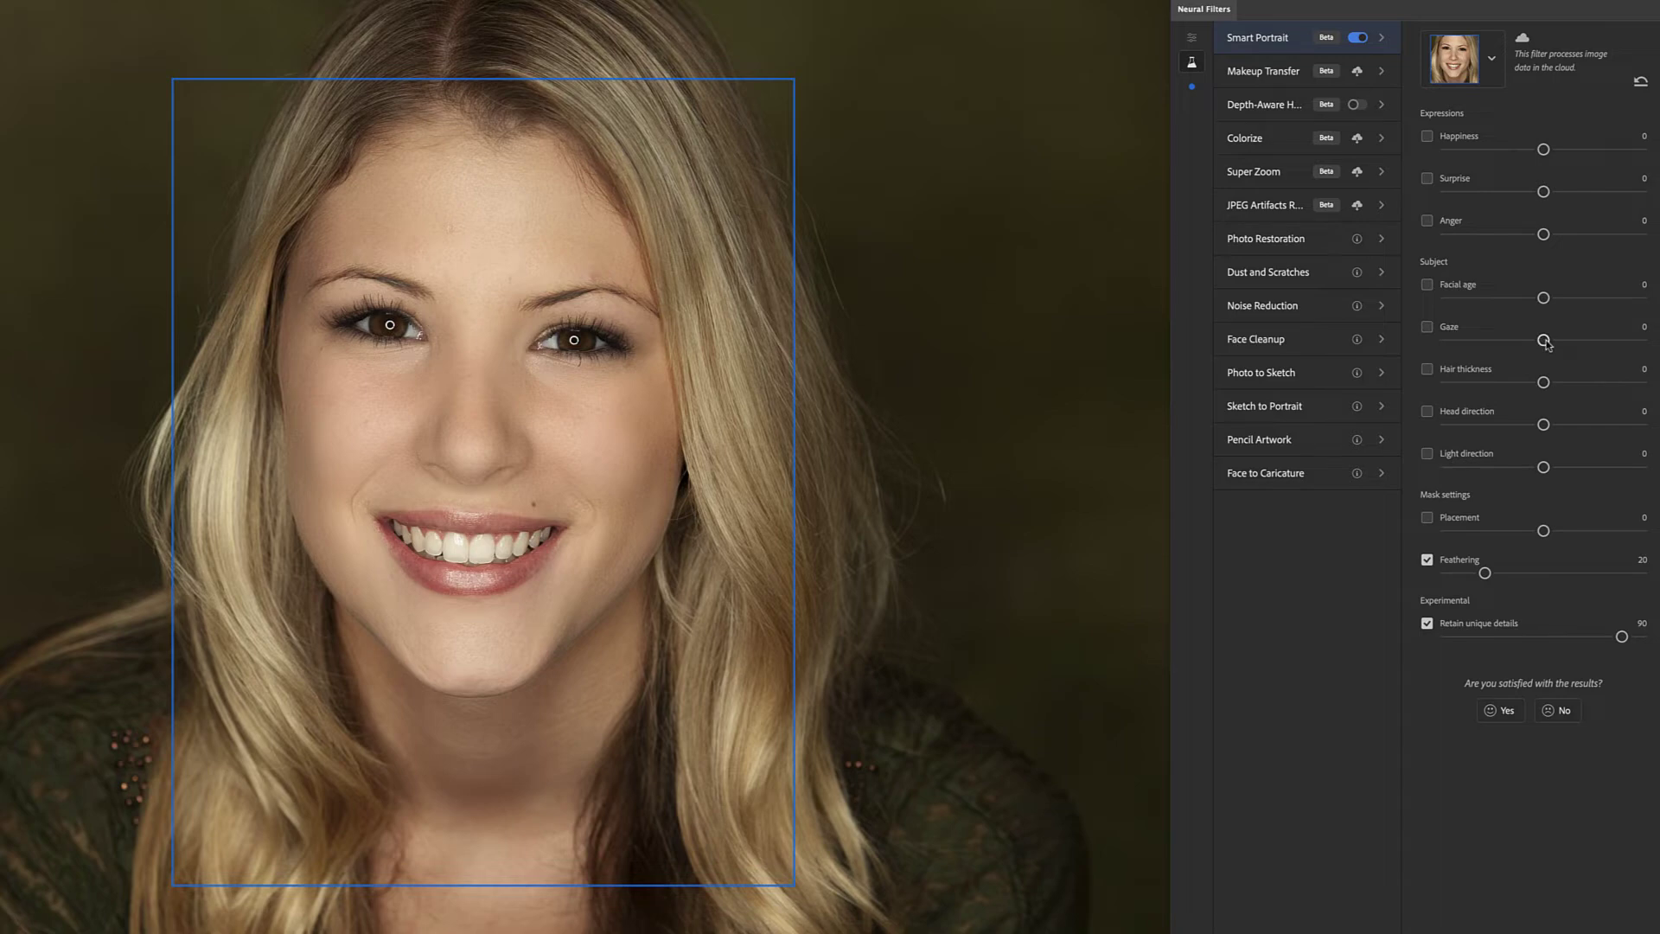
Set Smart Portrait Gaze to 42 and Hair thickness to 24
left_click_drag(1544, 340, 1628, 345)
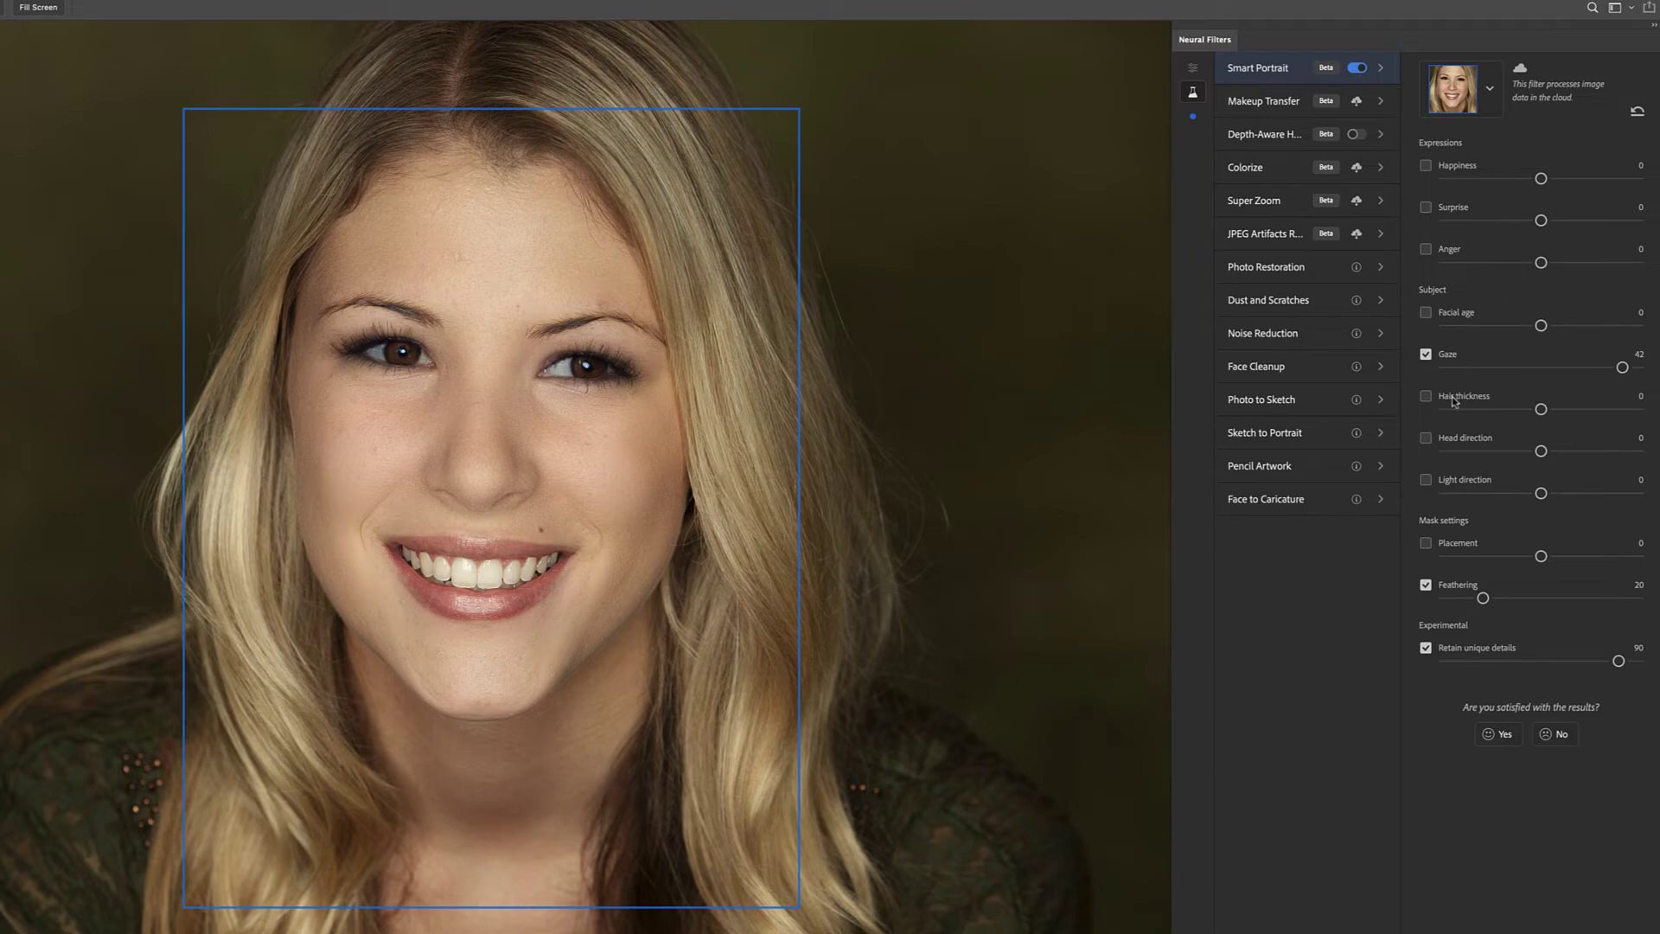
left_click_drag(1456, 409, 1591, 418)
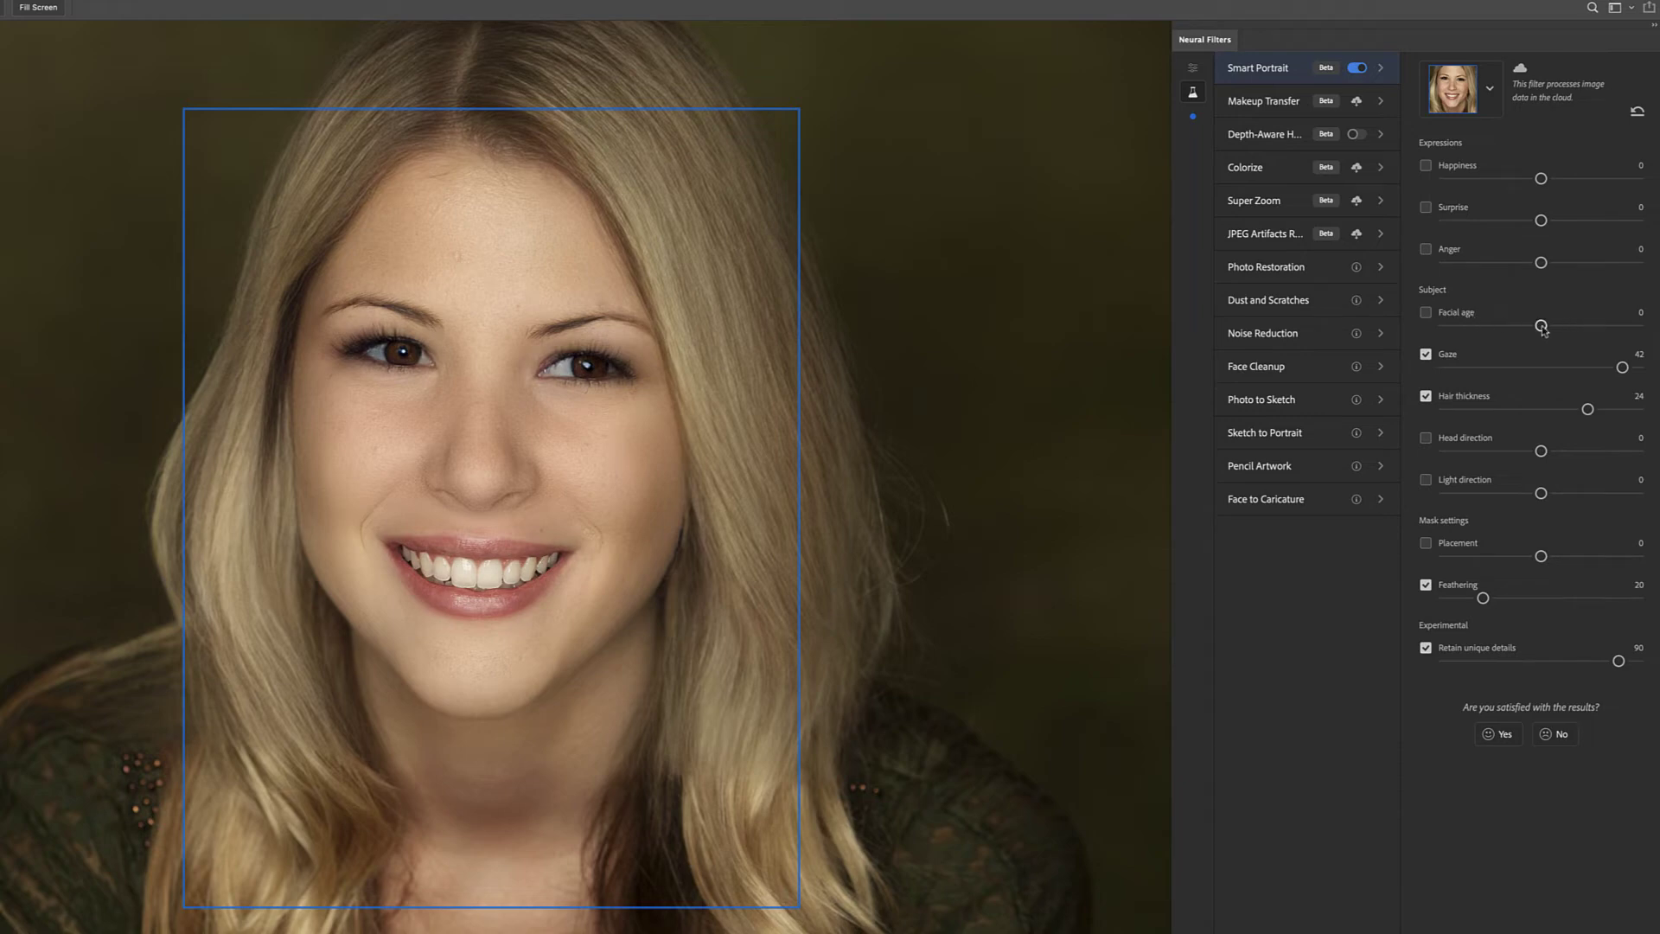
Try facial age 50, then uncheck it and output Smart Portrait as a new layer
left_click_drag(1541, 326, 1627, 326)
left_click_drag(1626, 326, 1638, 326)
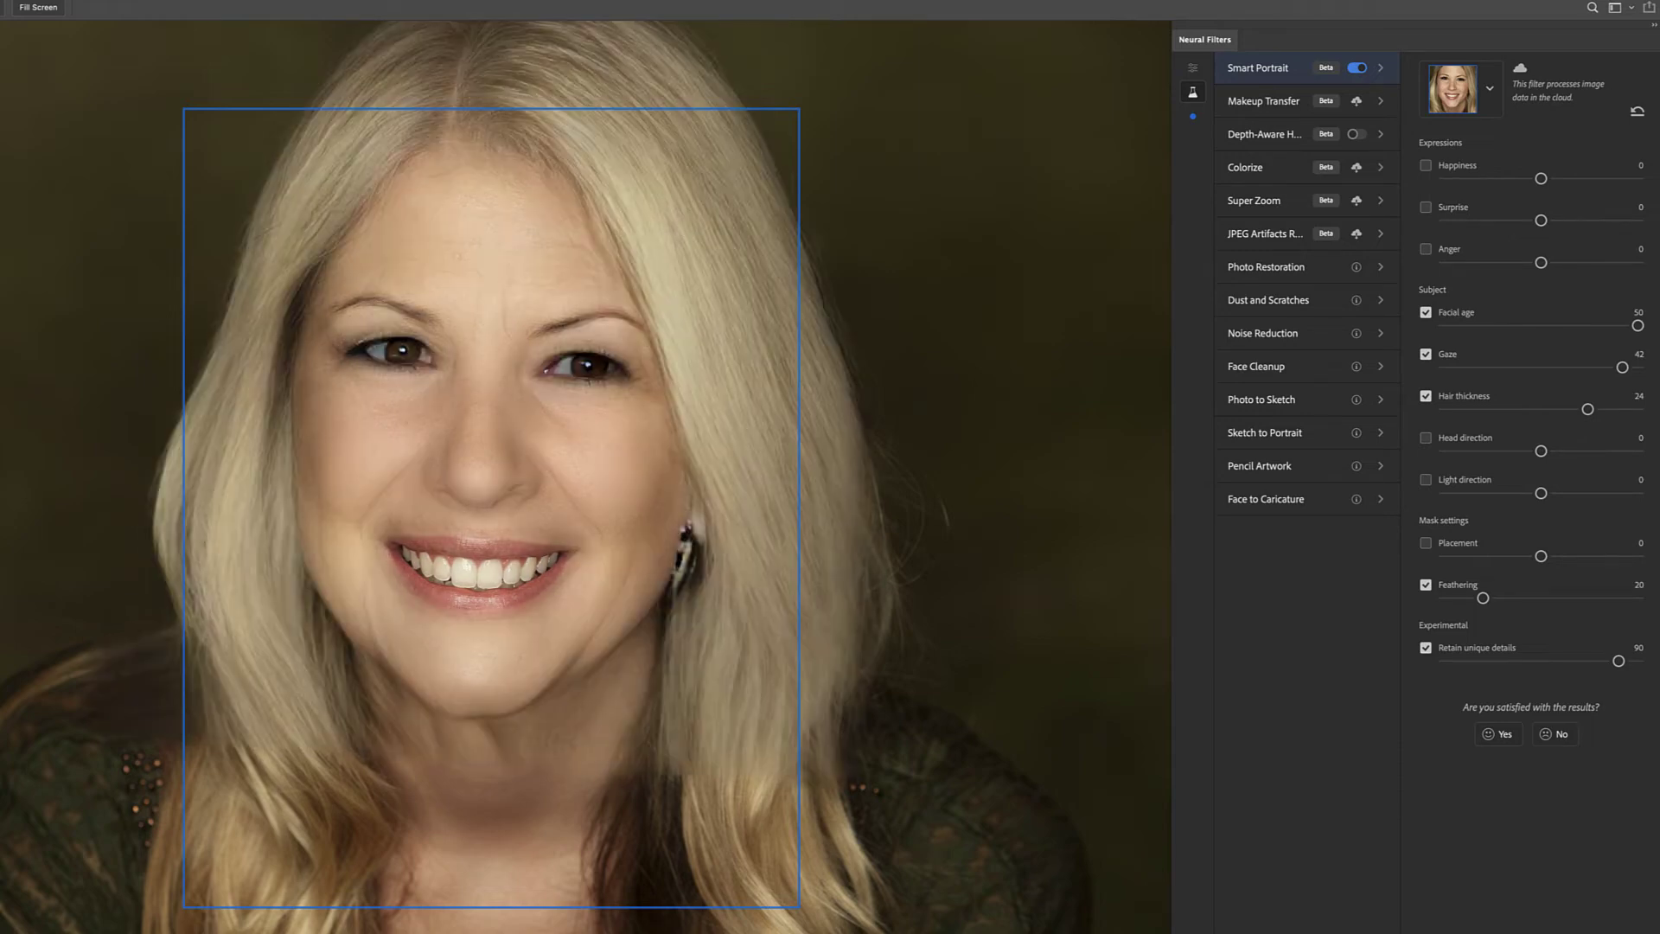
left_click(1425, 313)
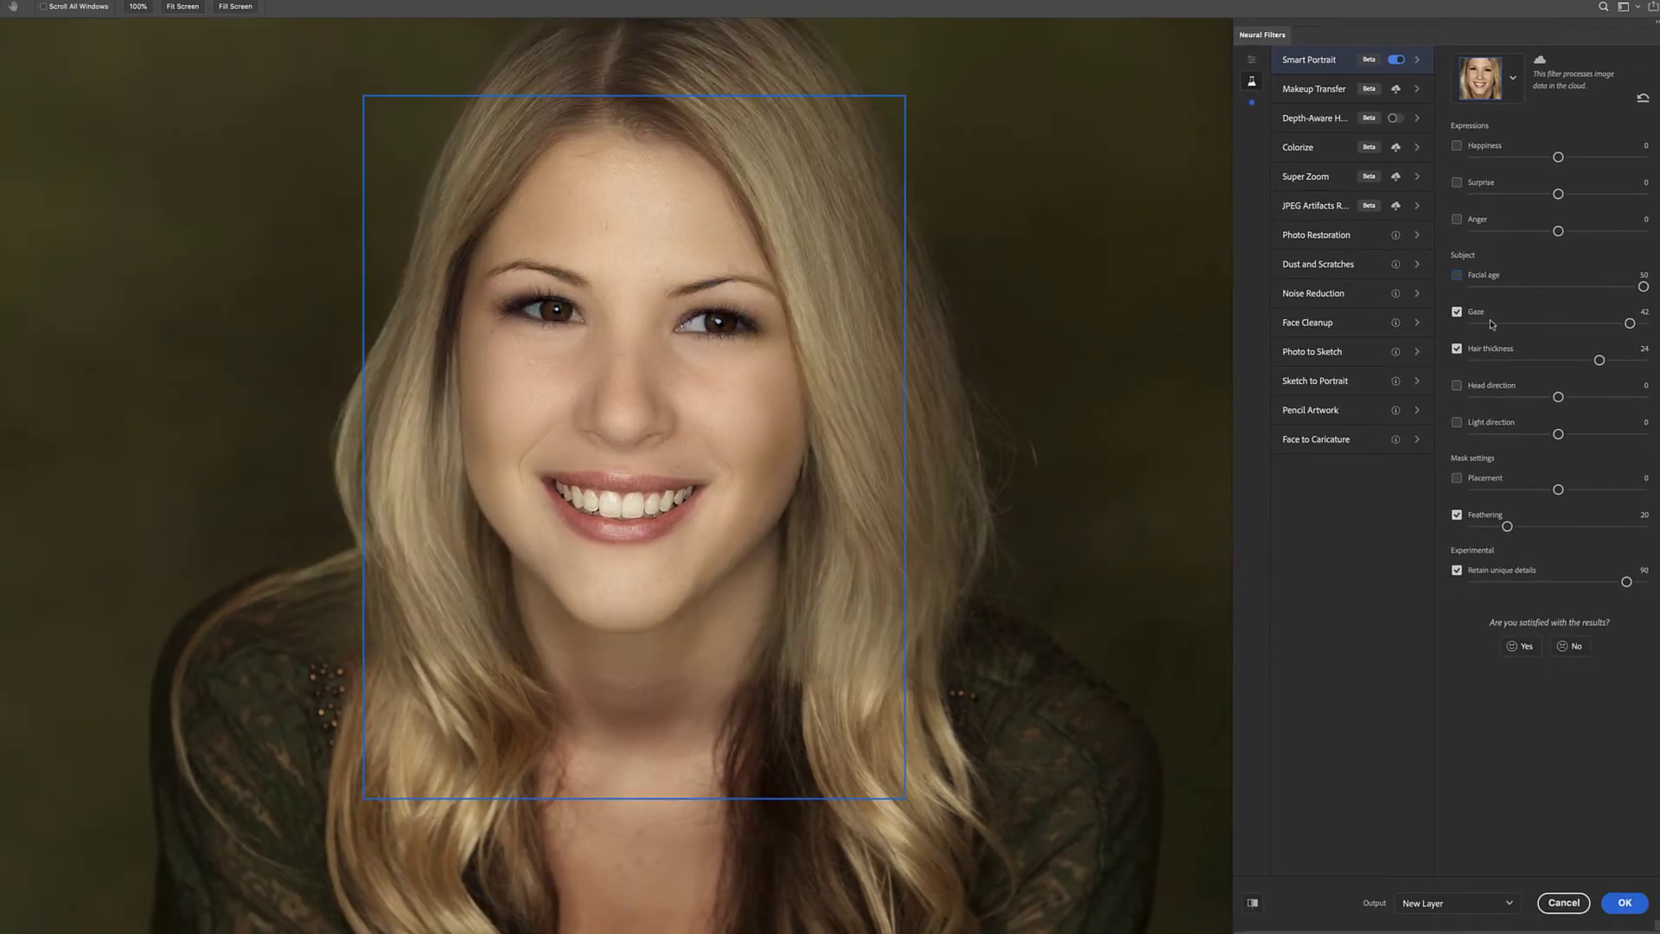
left_click(1625, 902)
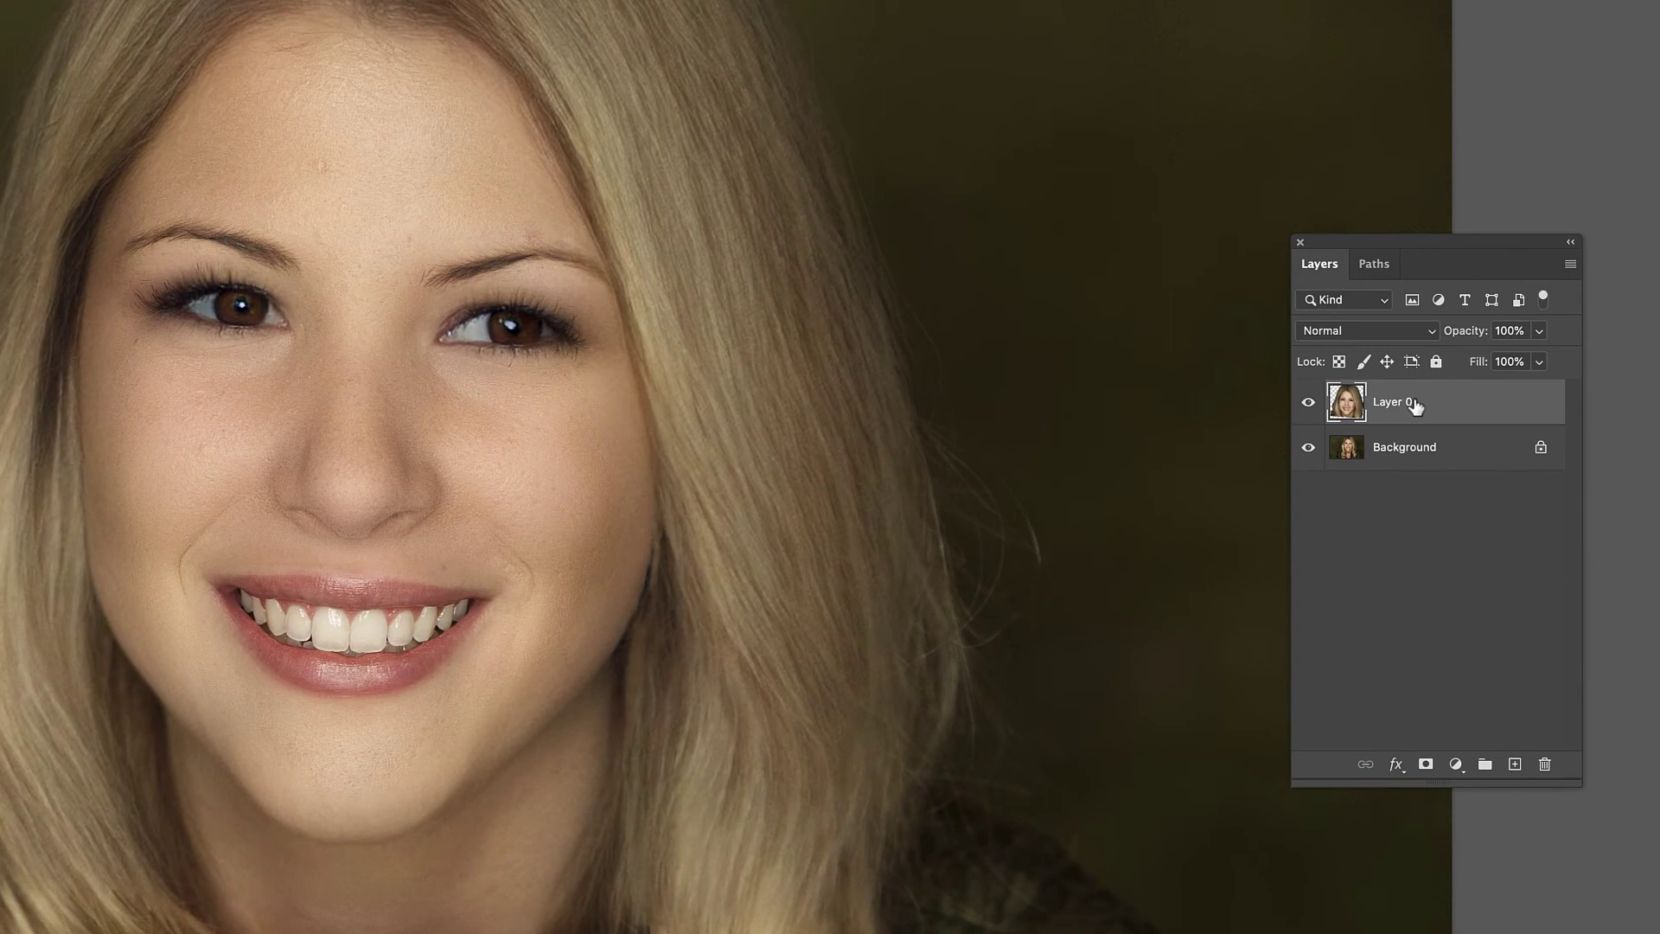
Toggle Layer 0 and Background visibility to compare the retouch against the original
left_click(1308, 405)
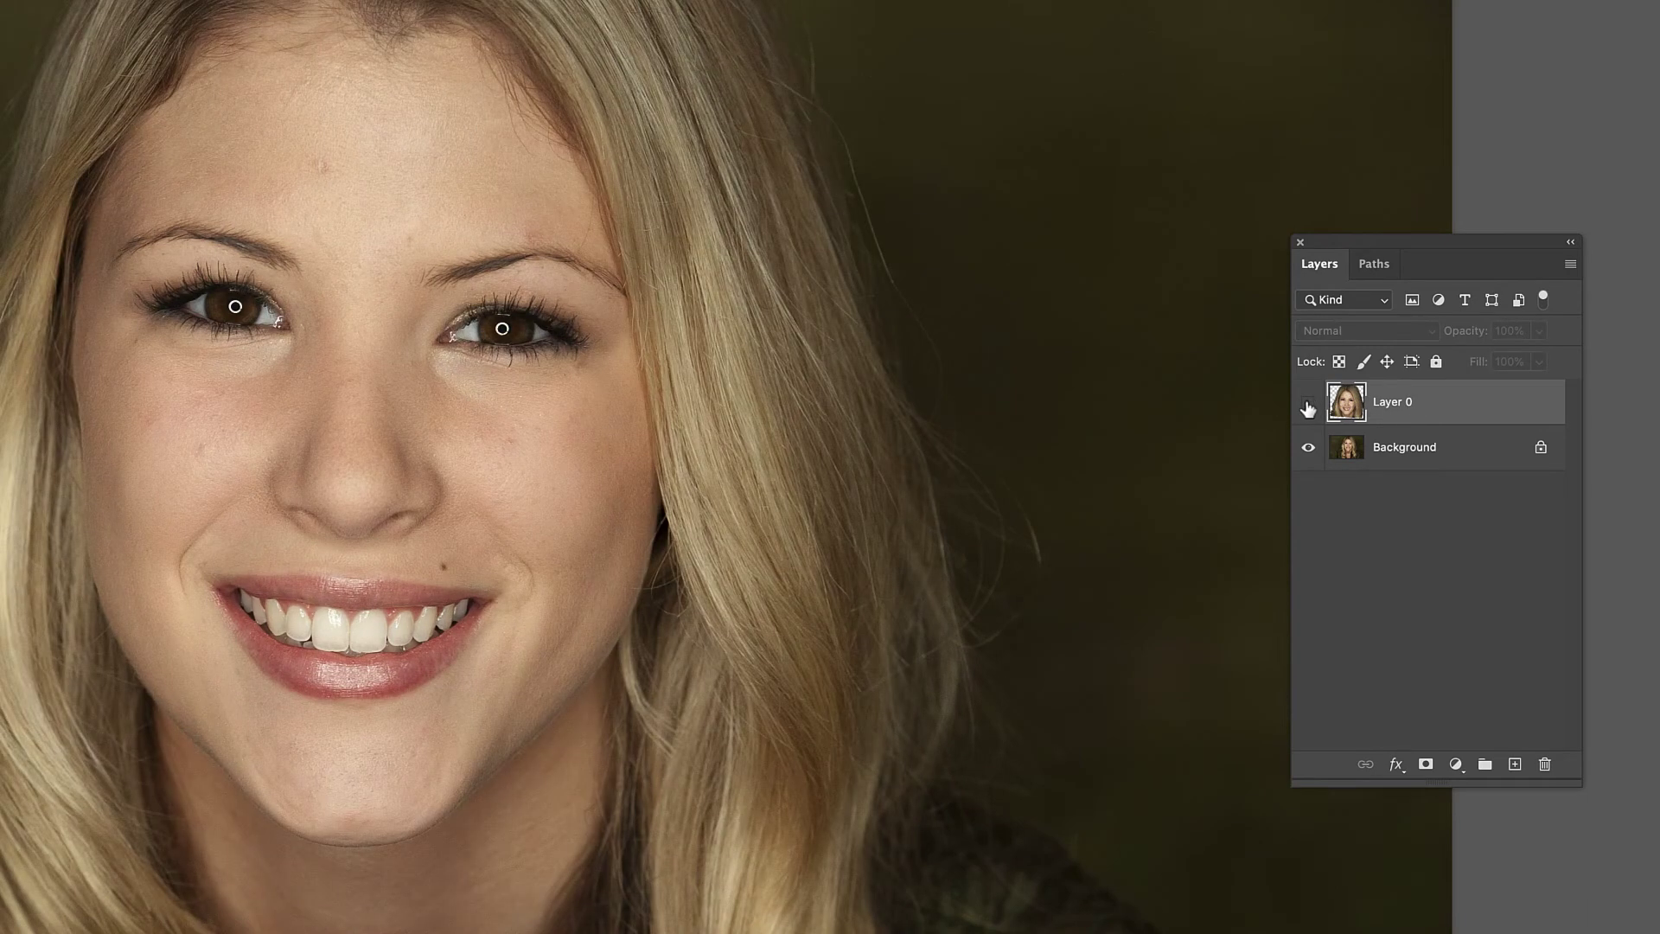
left_click(1308, 405)
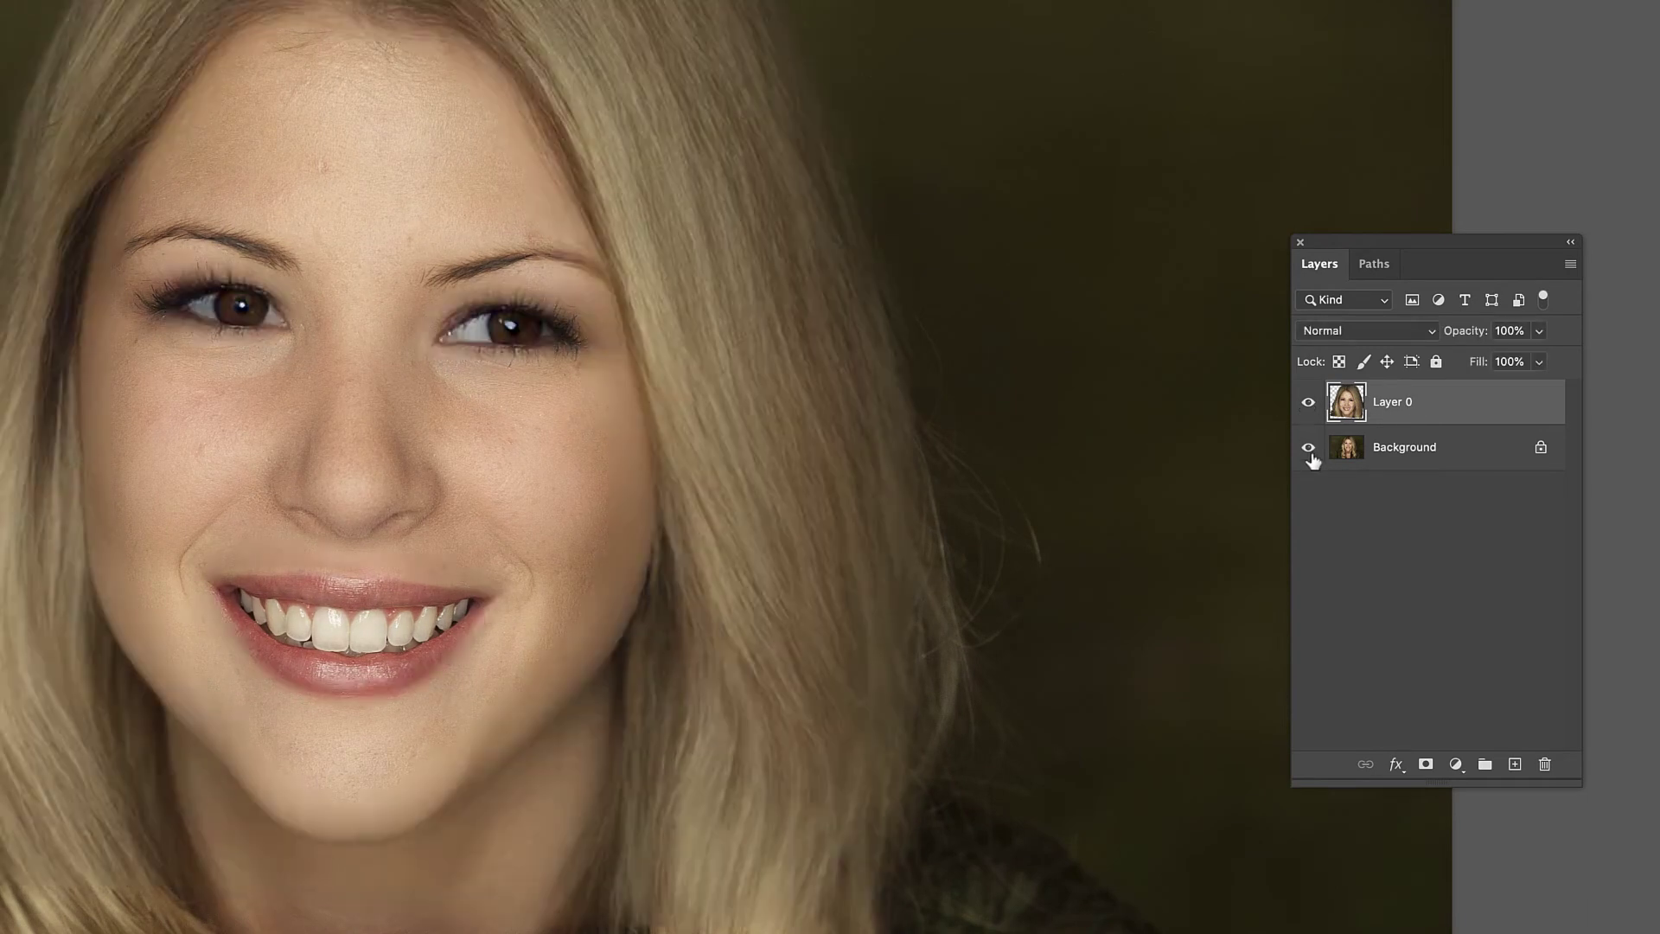
left_click(1308, 448)
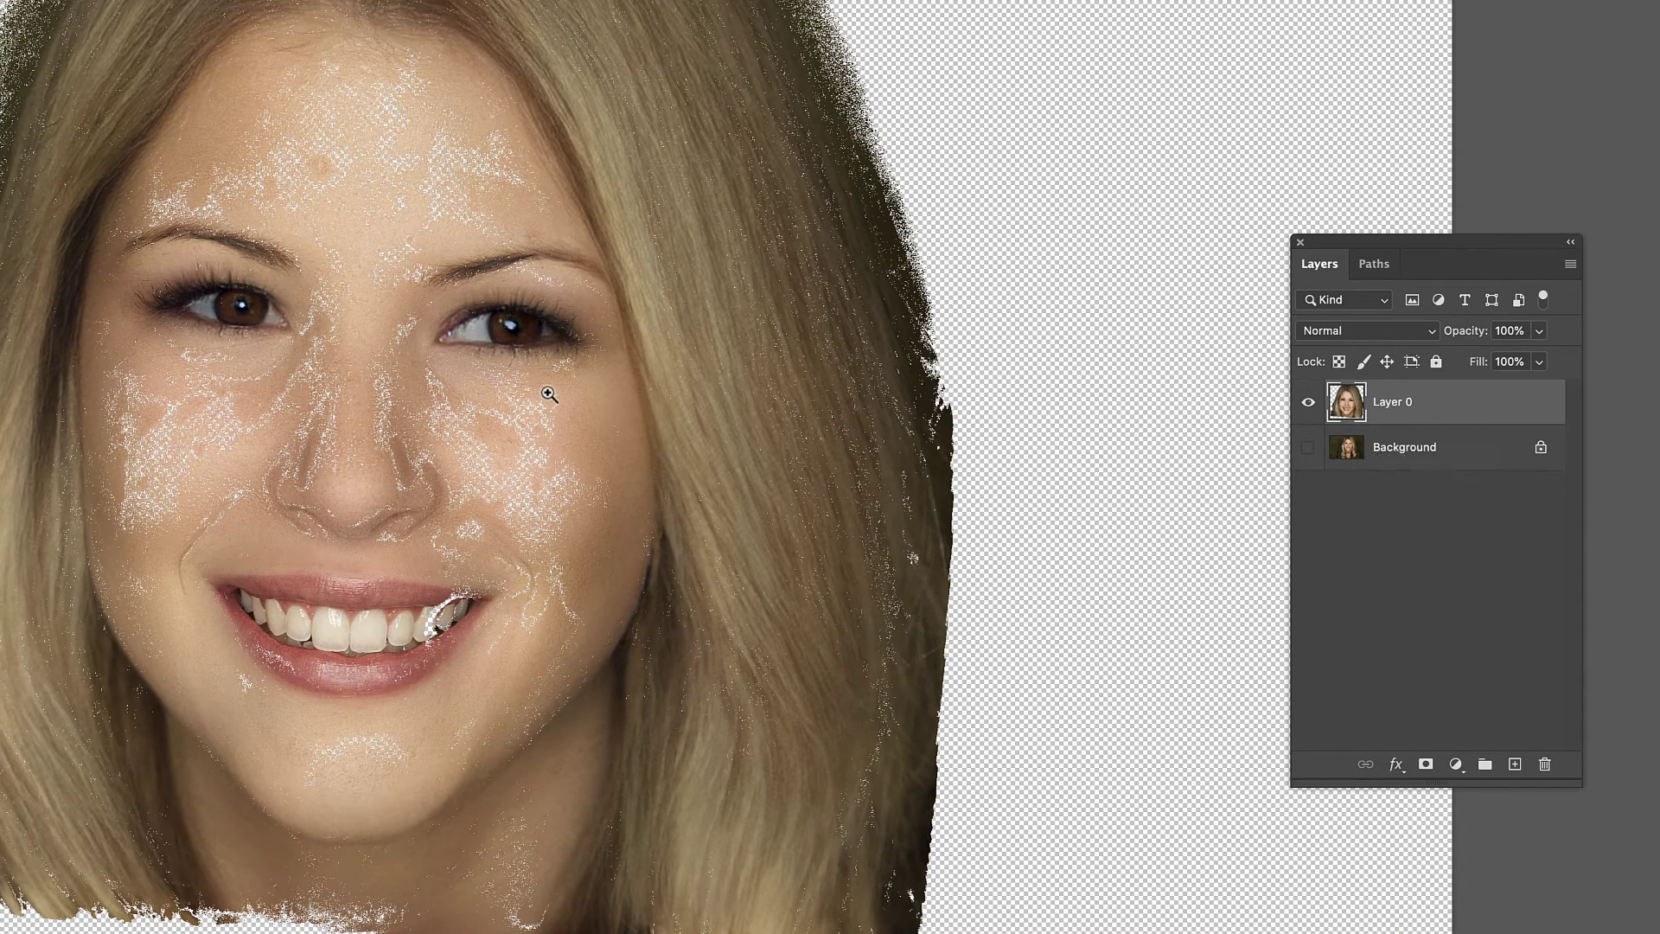
left_click(1308, 447)
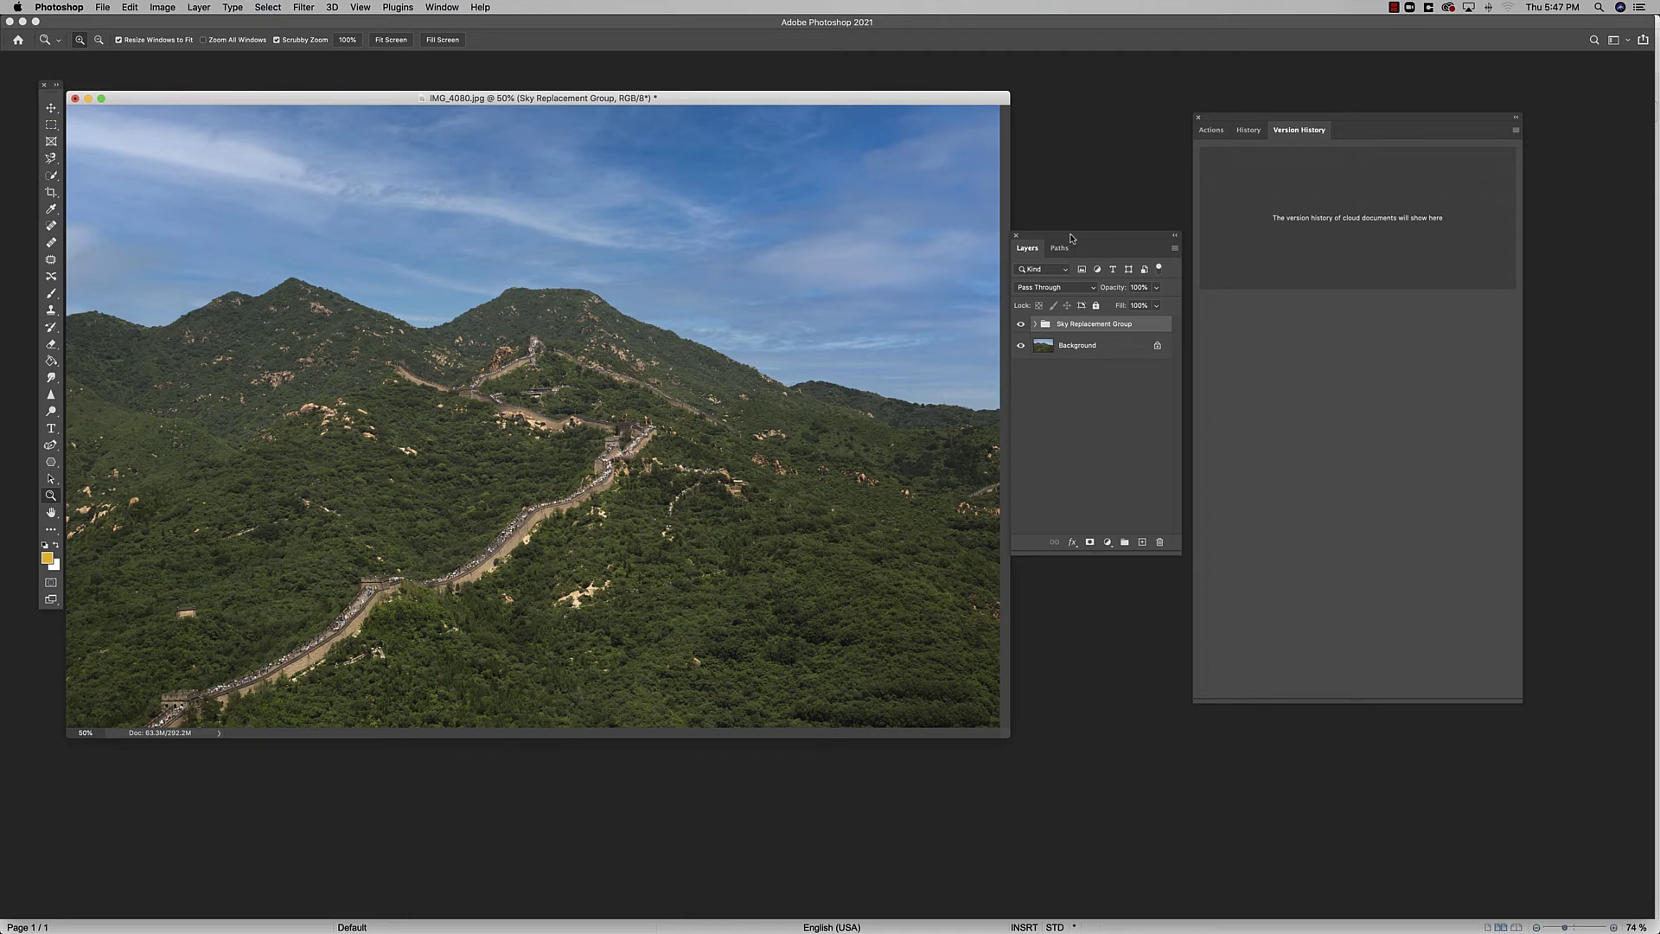
Save the Great Wall photo to cloud documents as IMG_4080 (2).psdc
left_click_drag(1070, 236, 1043, 248)
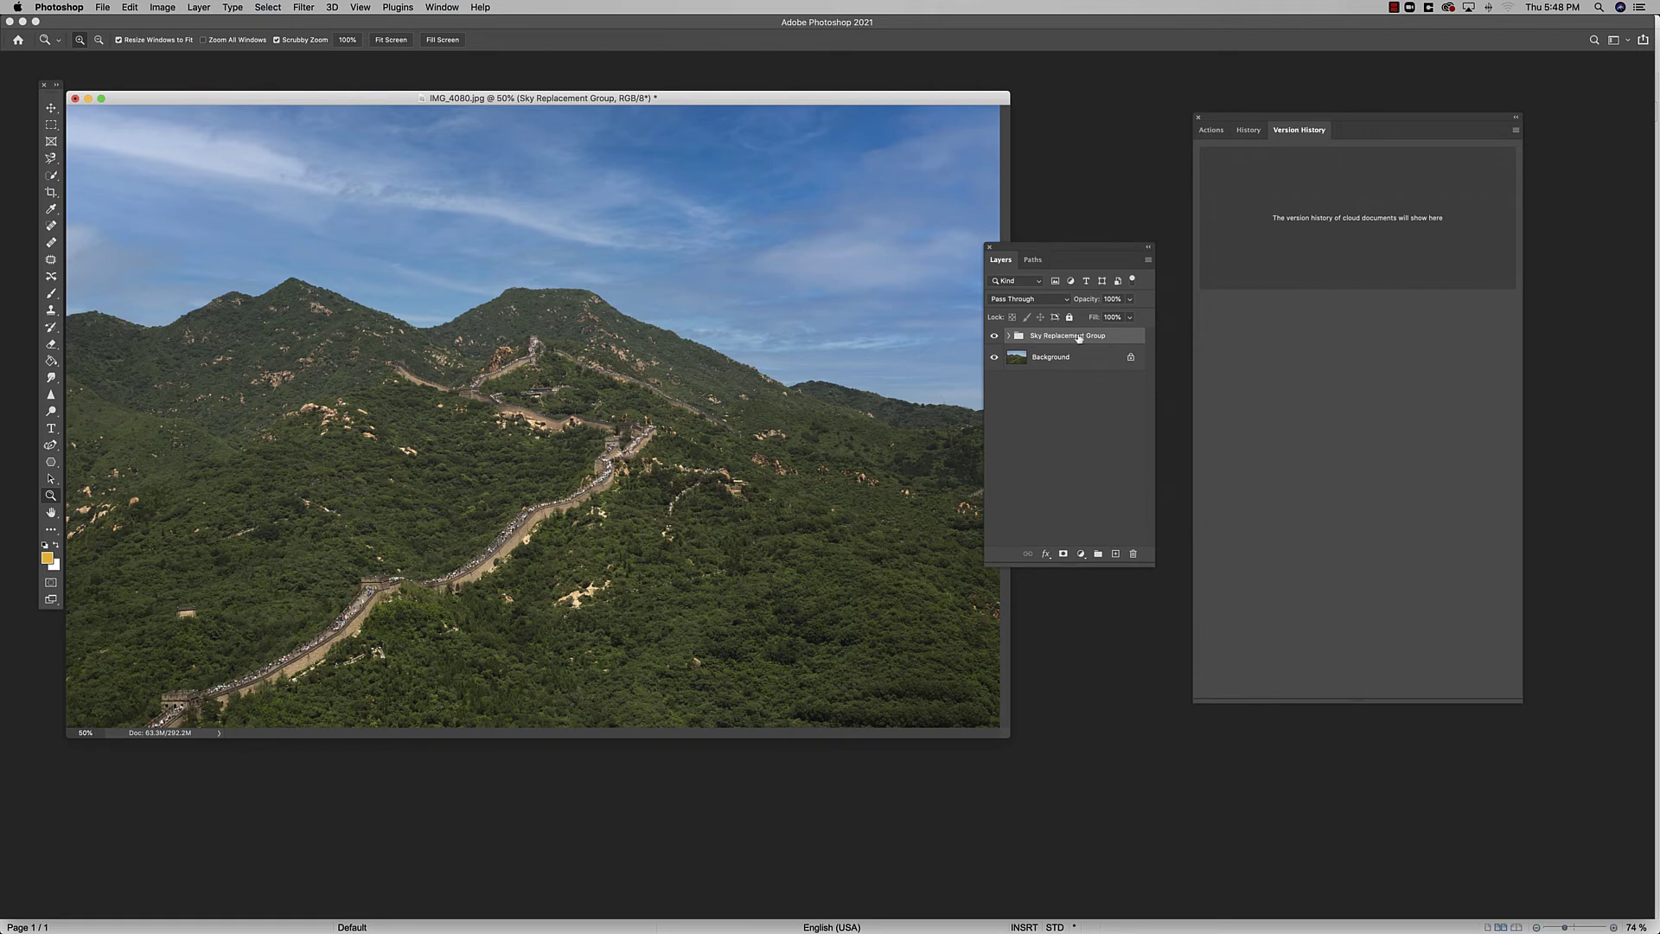
left_click(103, 8)
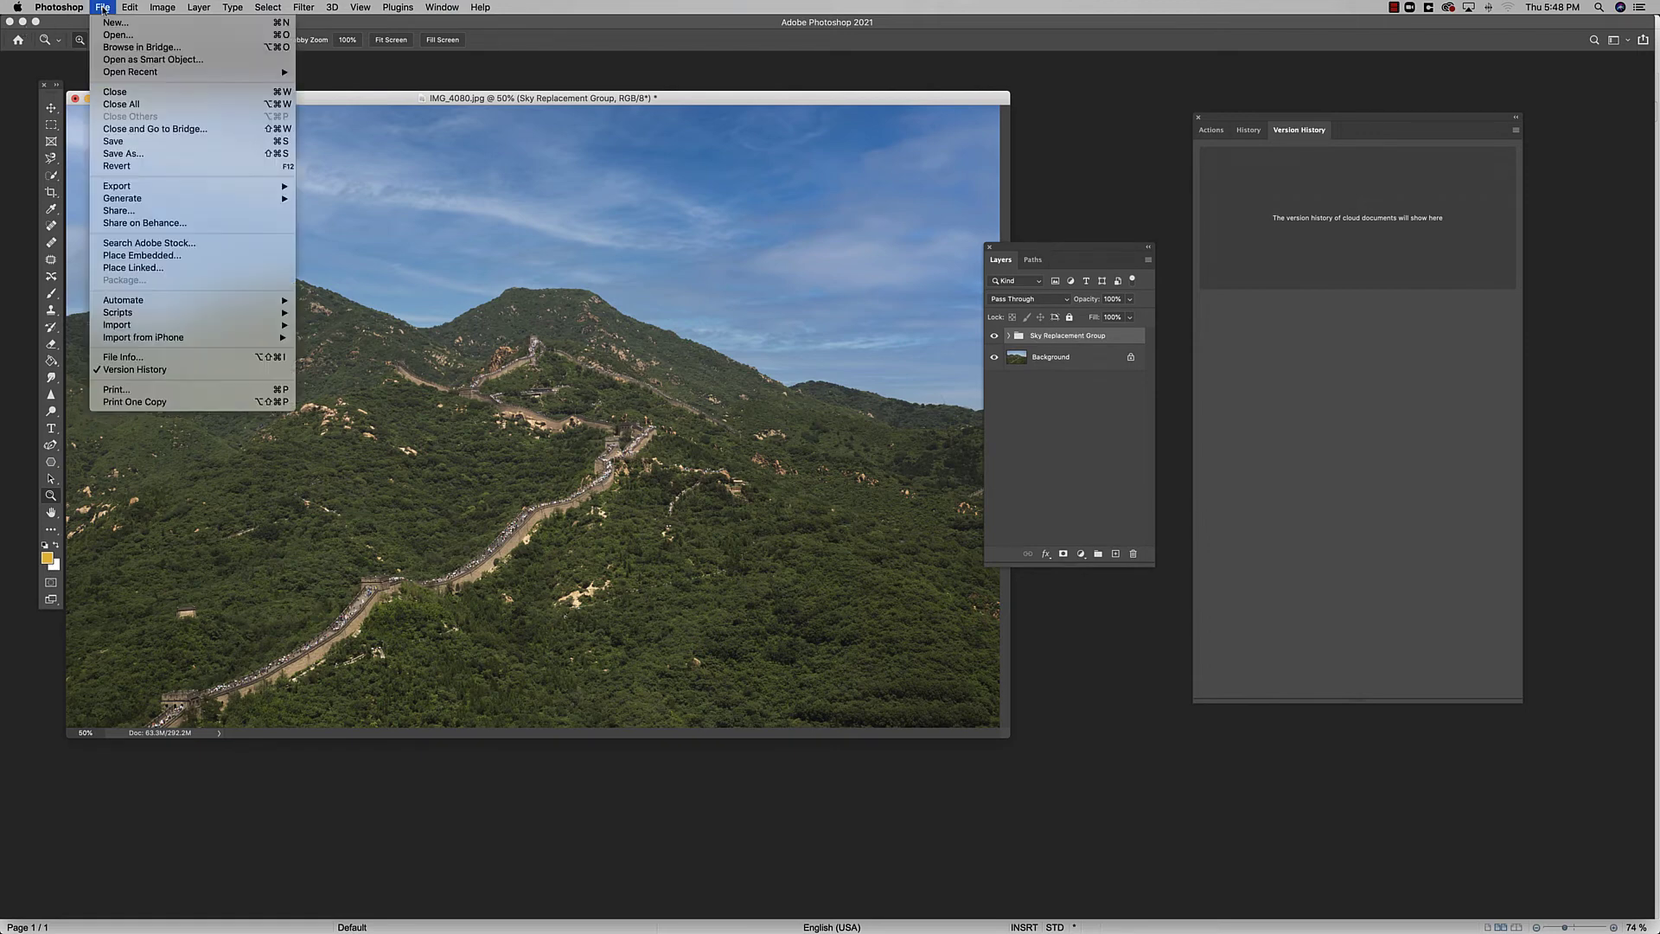
left_click(157, 157)
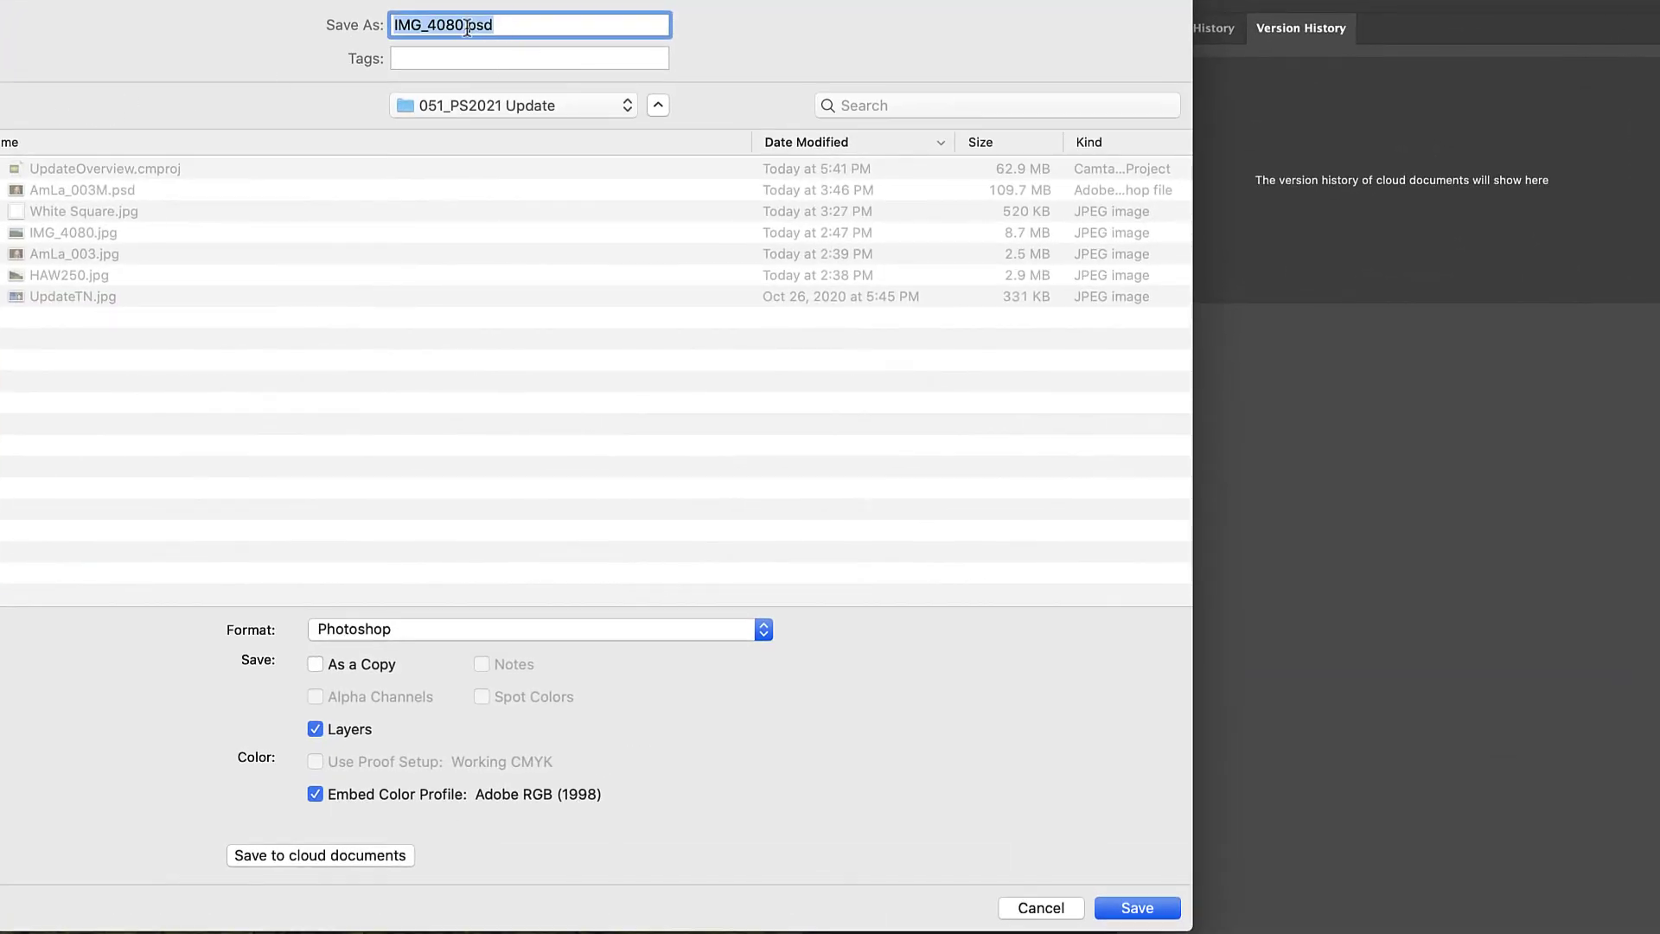
left_click(273, 855)
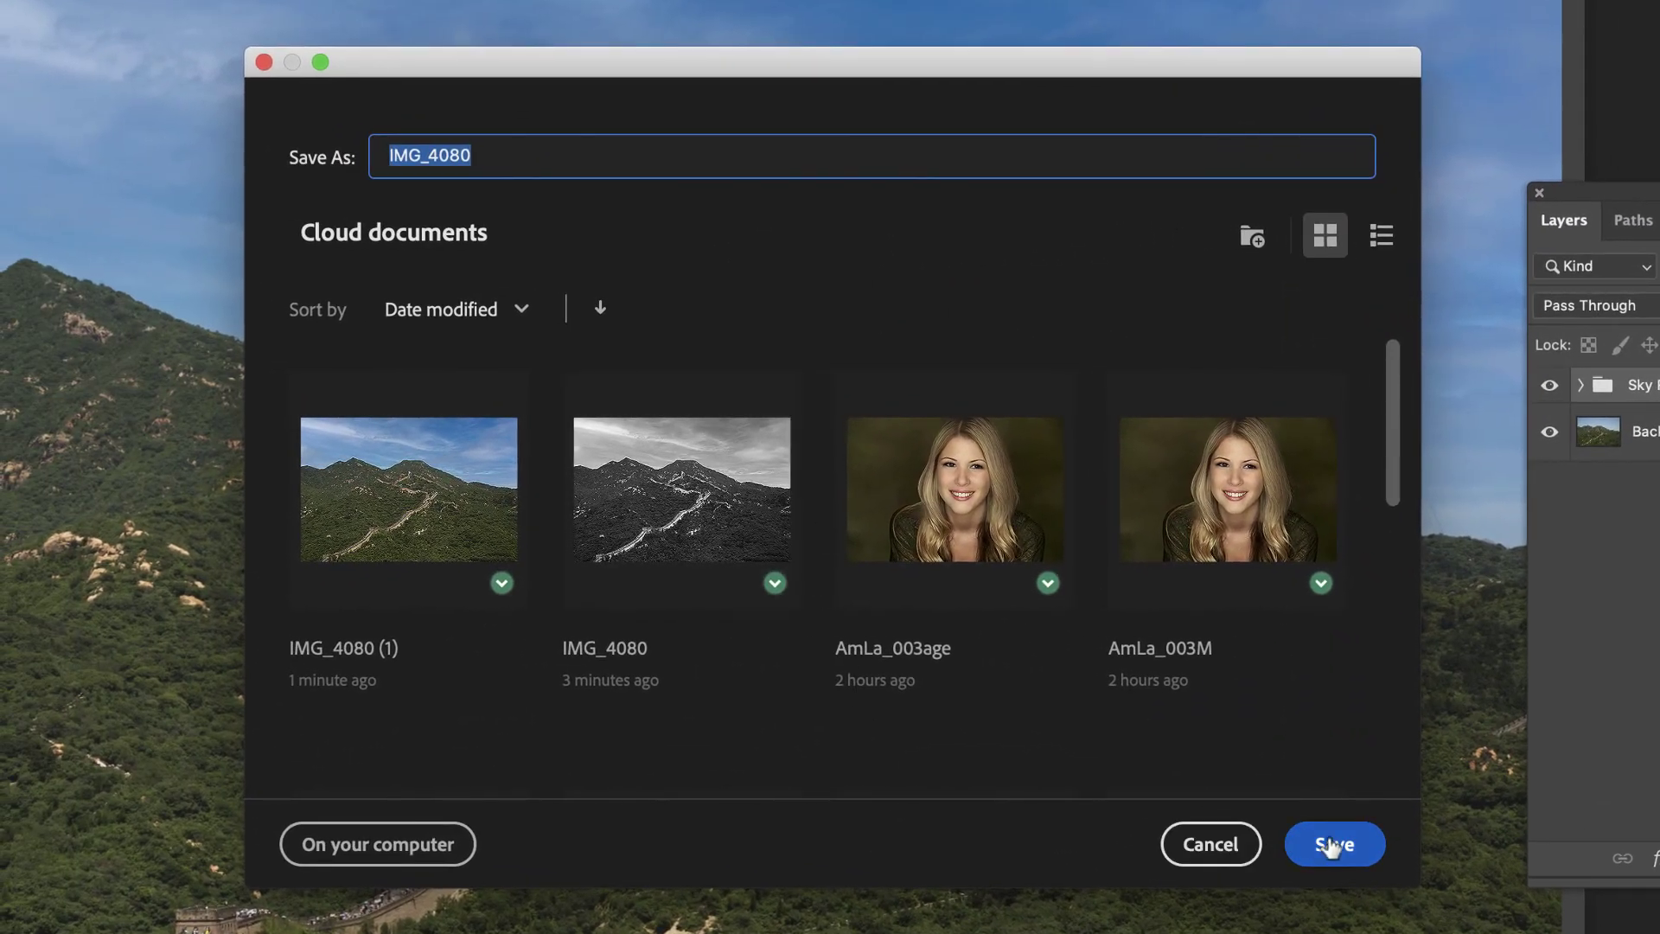
left_click(1336, 845)
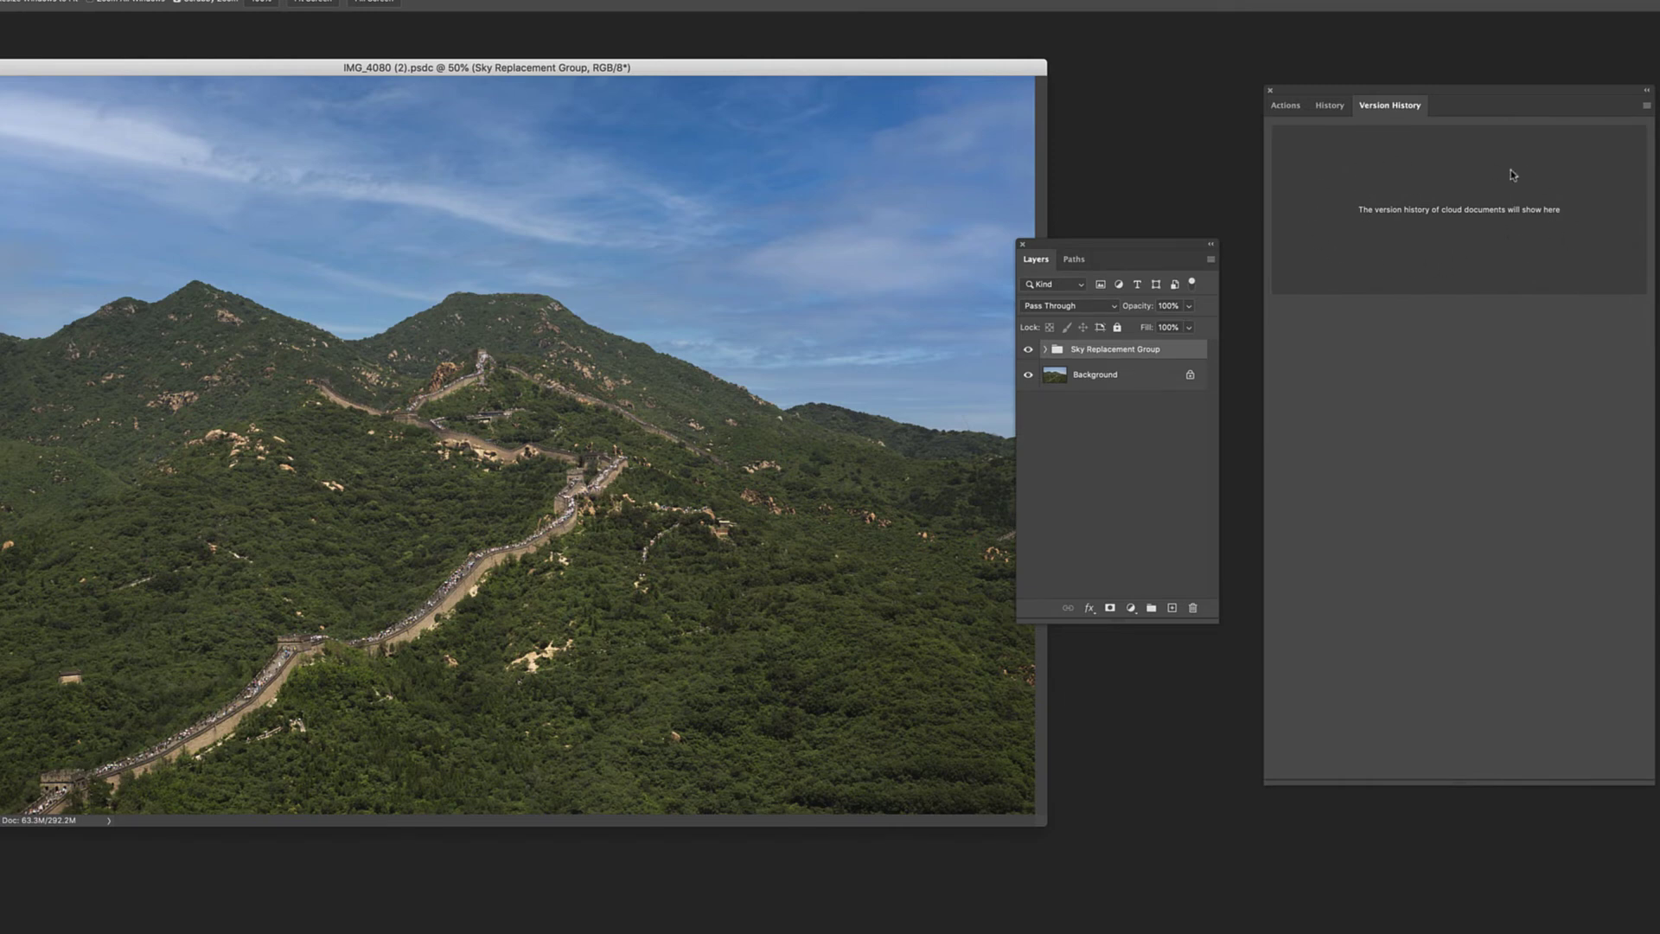
Add a Black & White adjustment layer using the Red Filter preset
left_click_drag(1139, 242, 1171, 226)
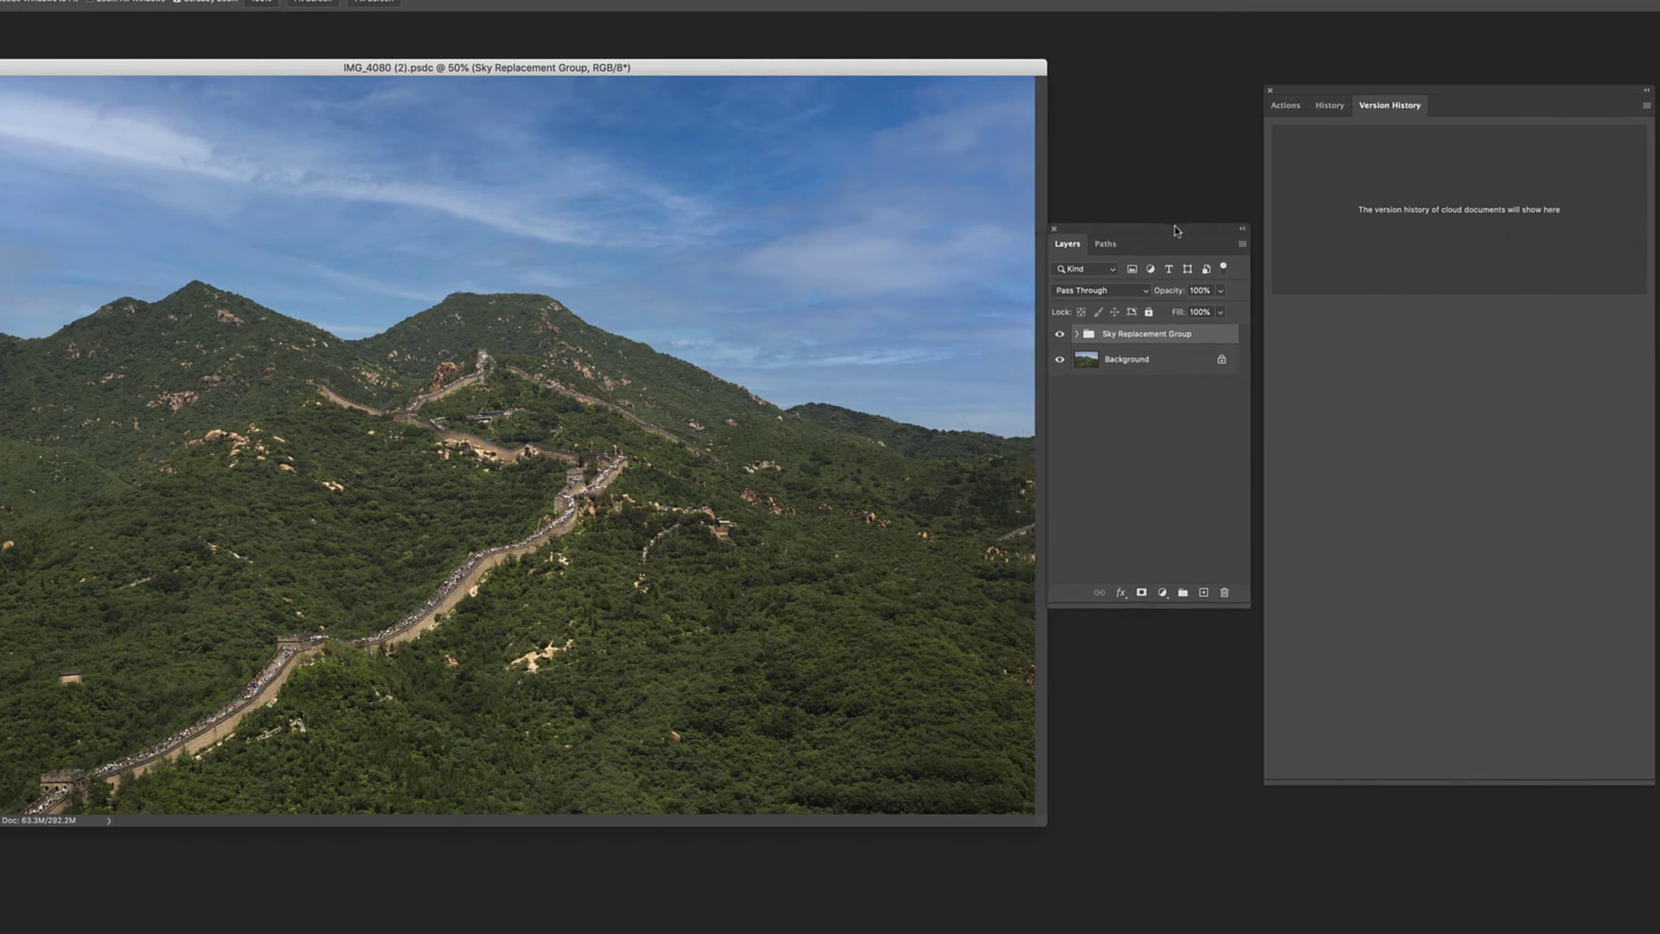
left_click_drag(757, 66, 749, 53)
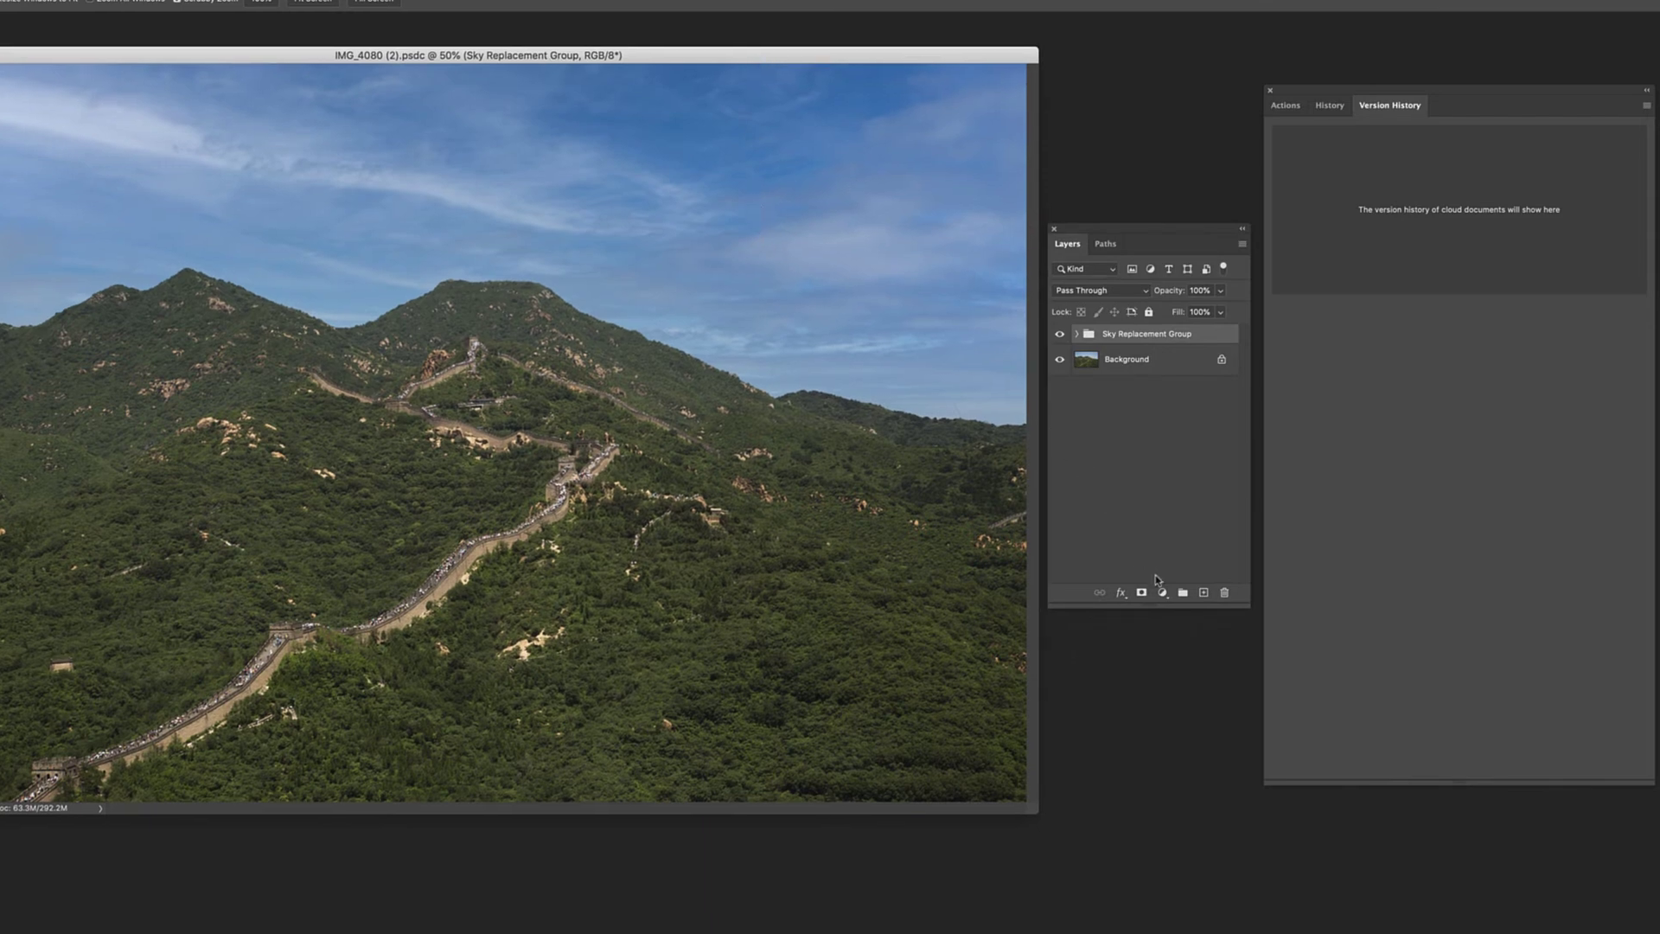
left_click(1162, 593)
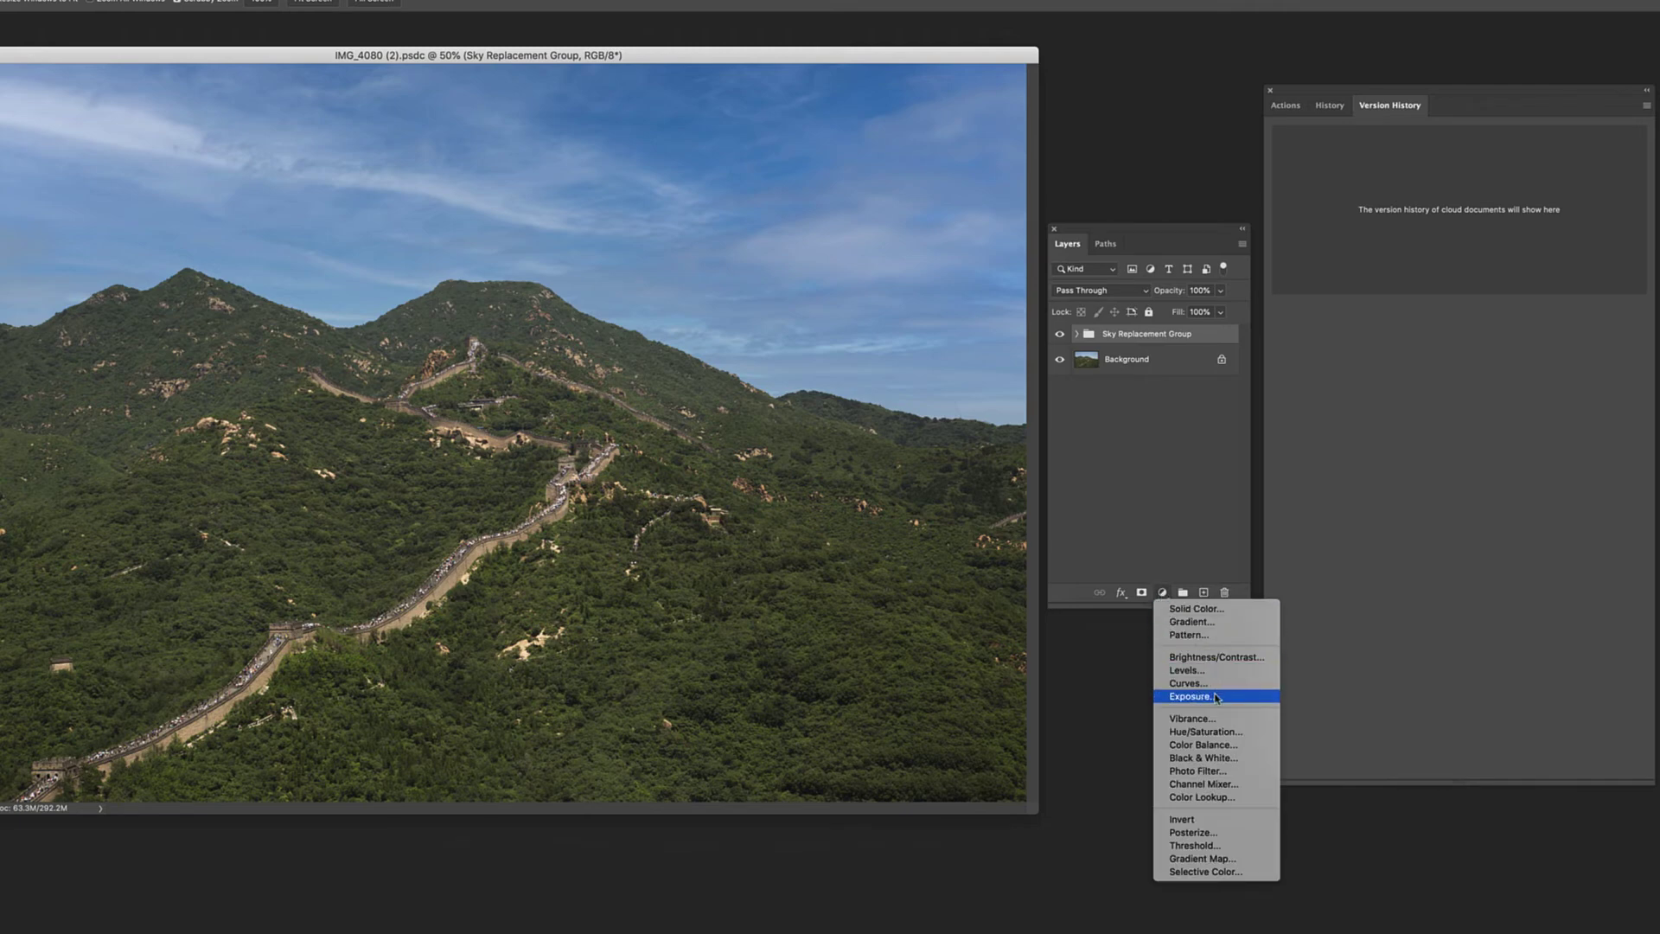
left_click(1220, 759)
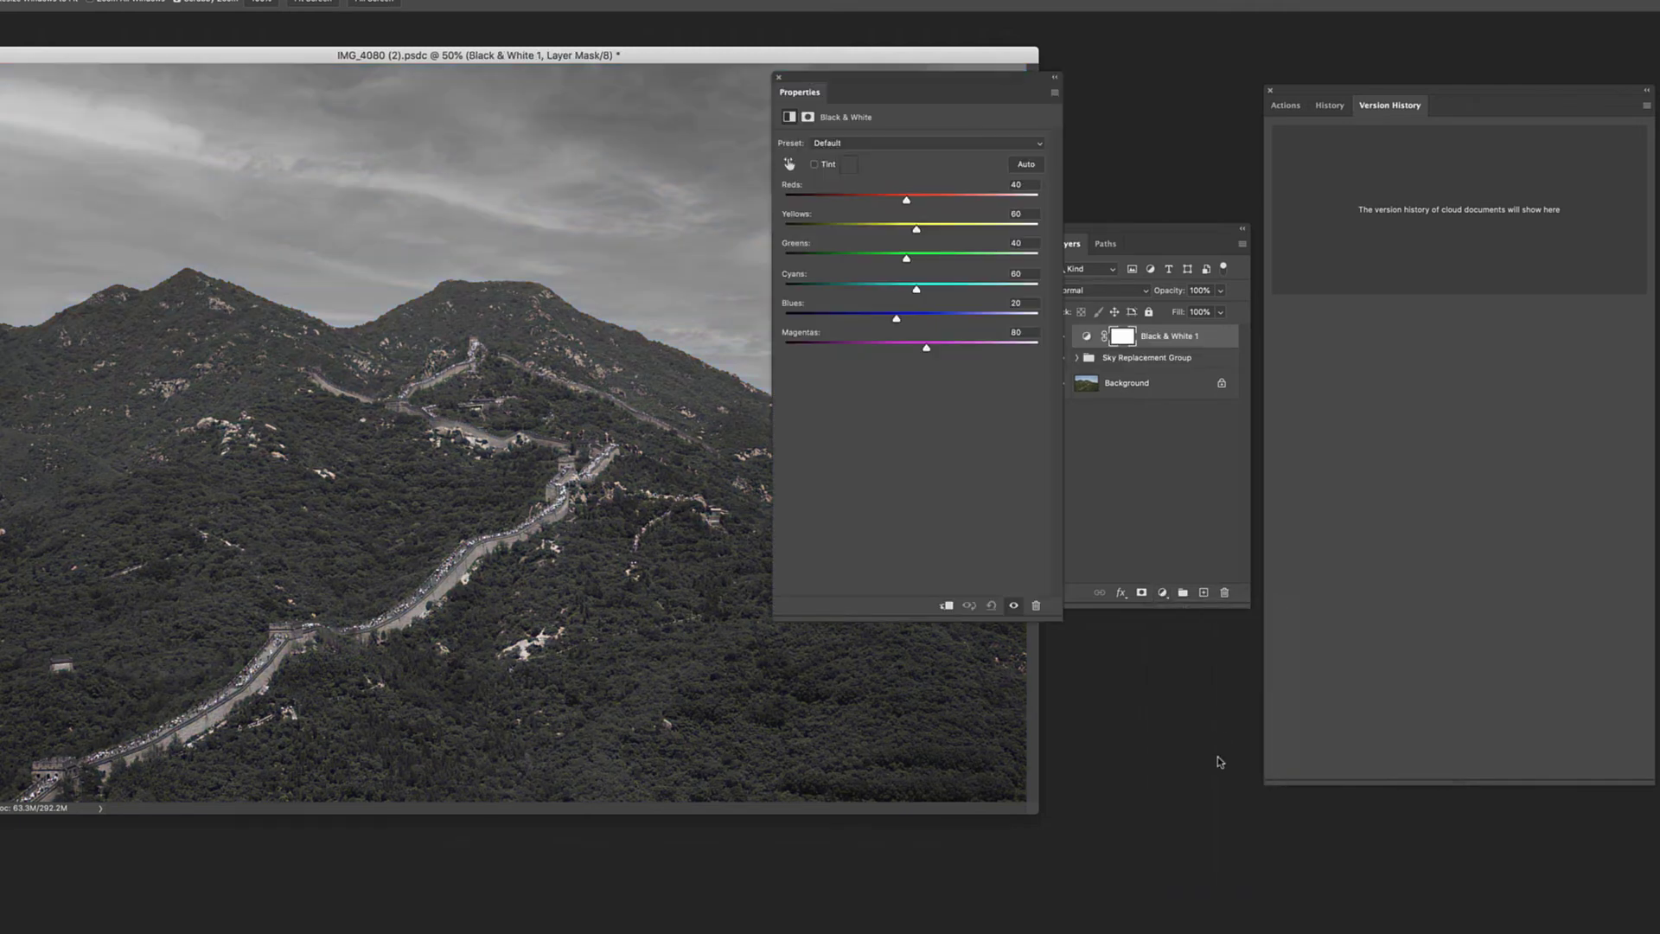
left_click(947, 144)
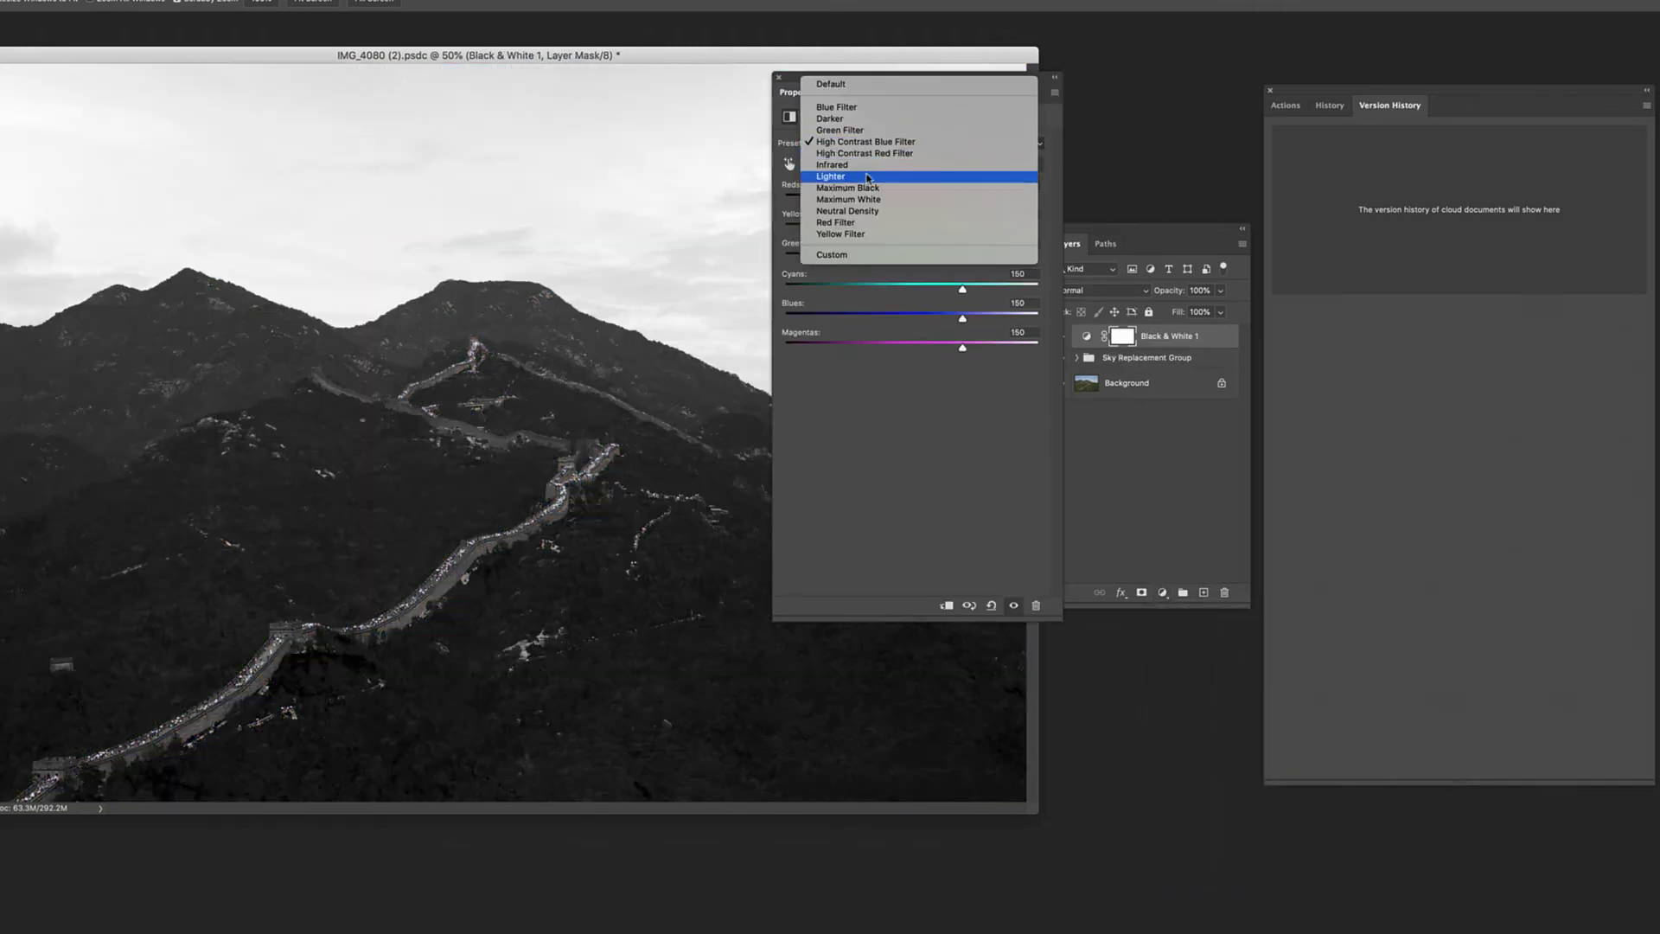
left_click(869, 228)
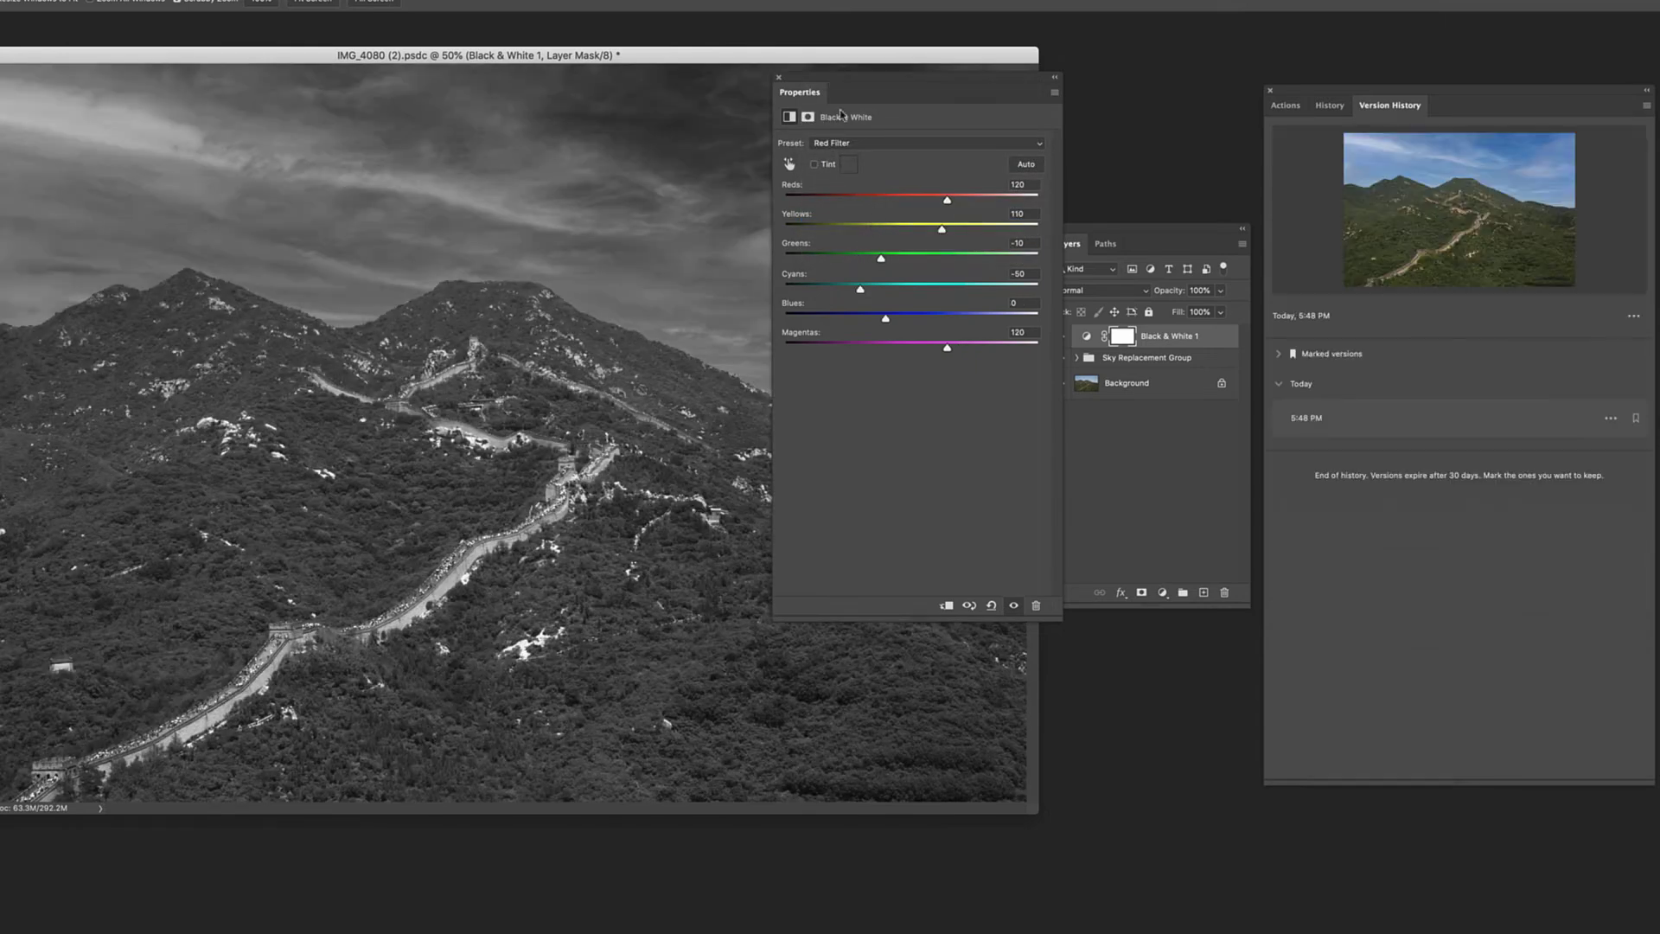
left_click(778, 76)
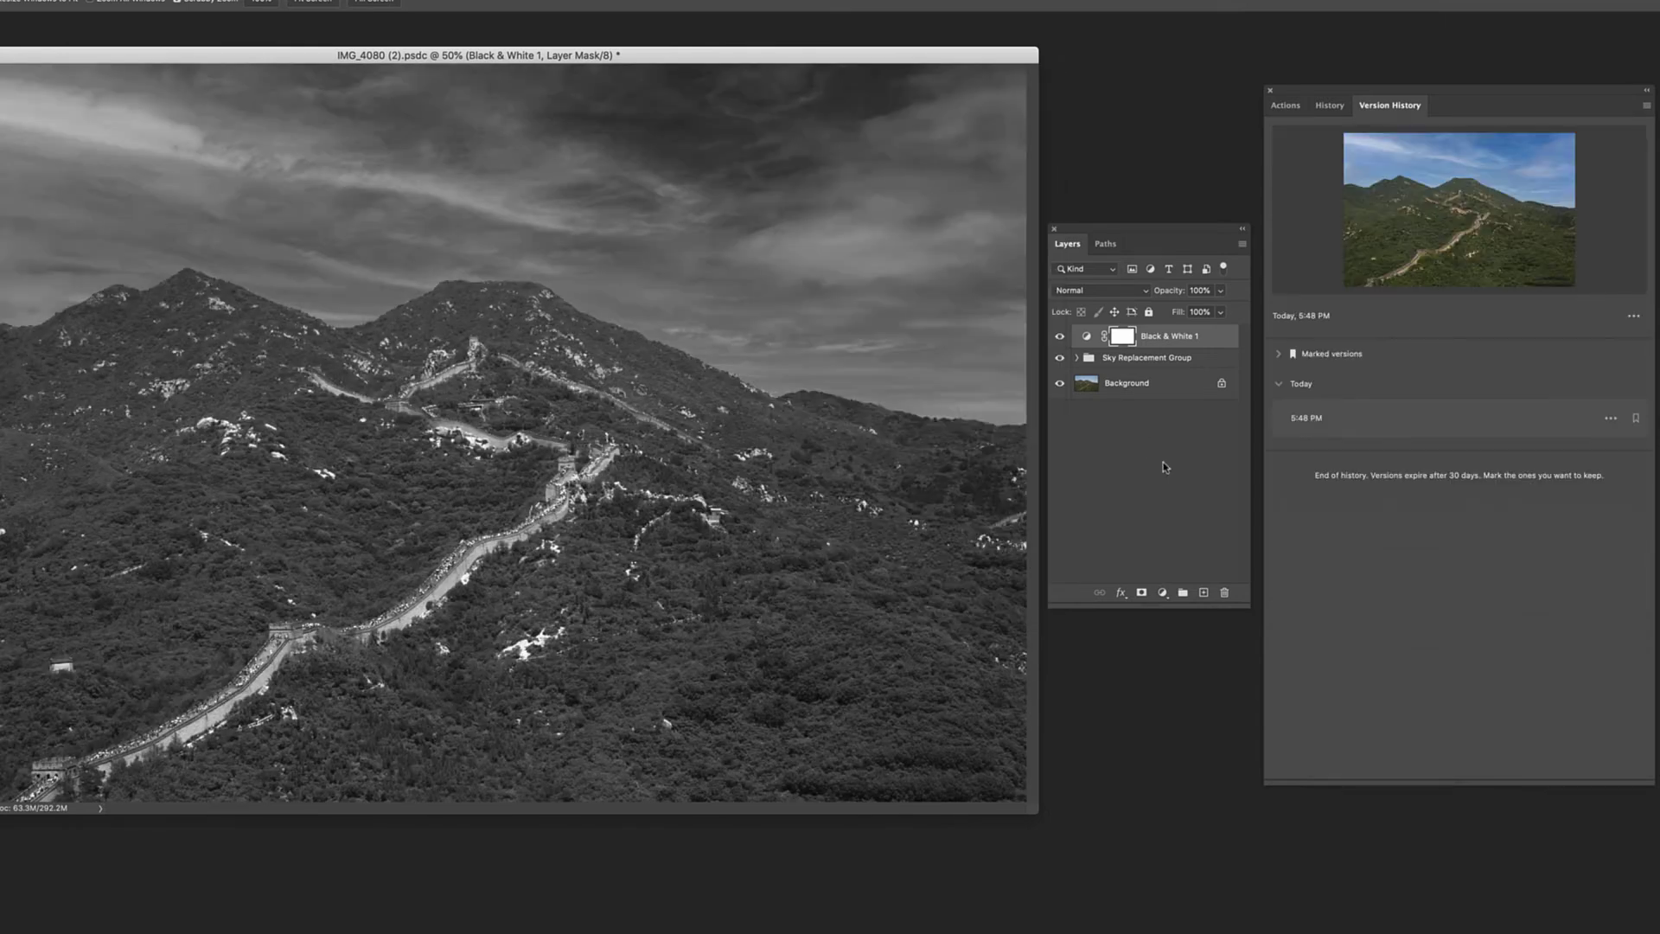
Add a Levels adjustment with input levels around 5 and 209
left_click(1163, 593)
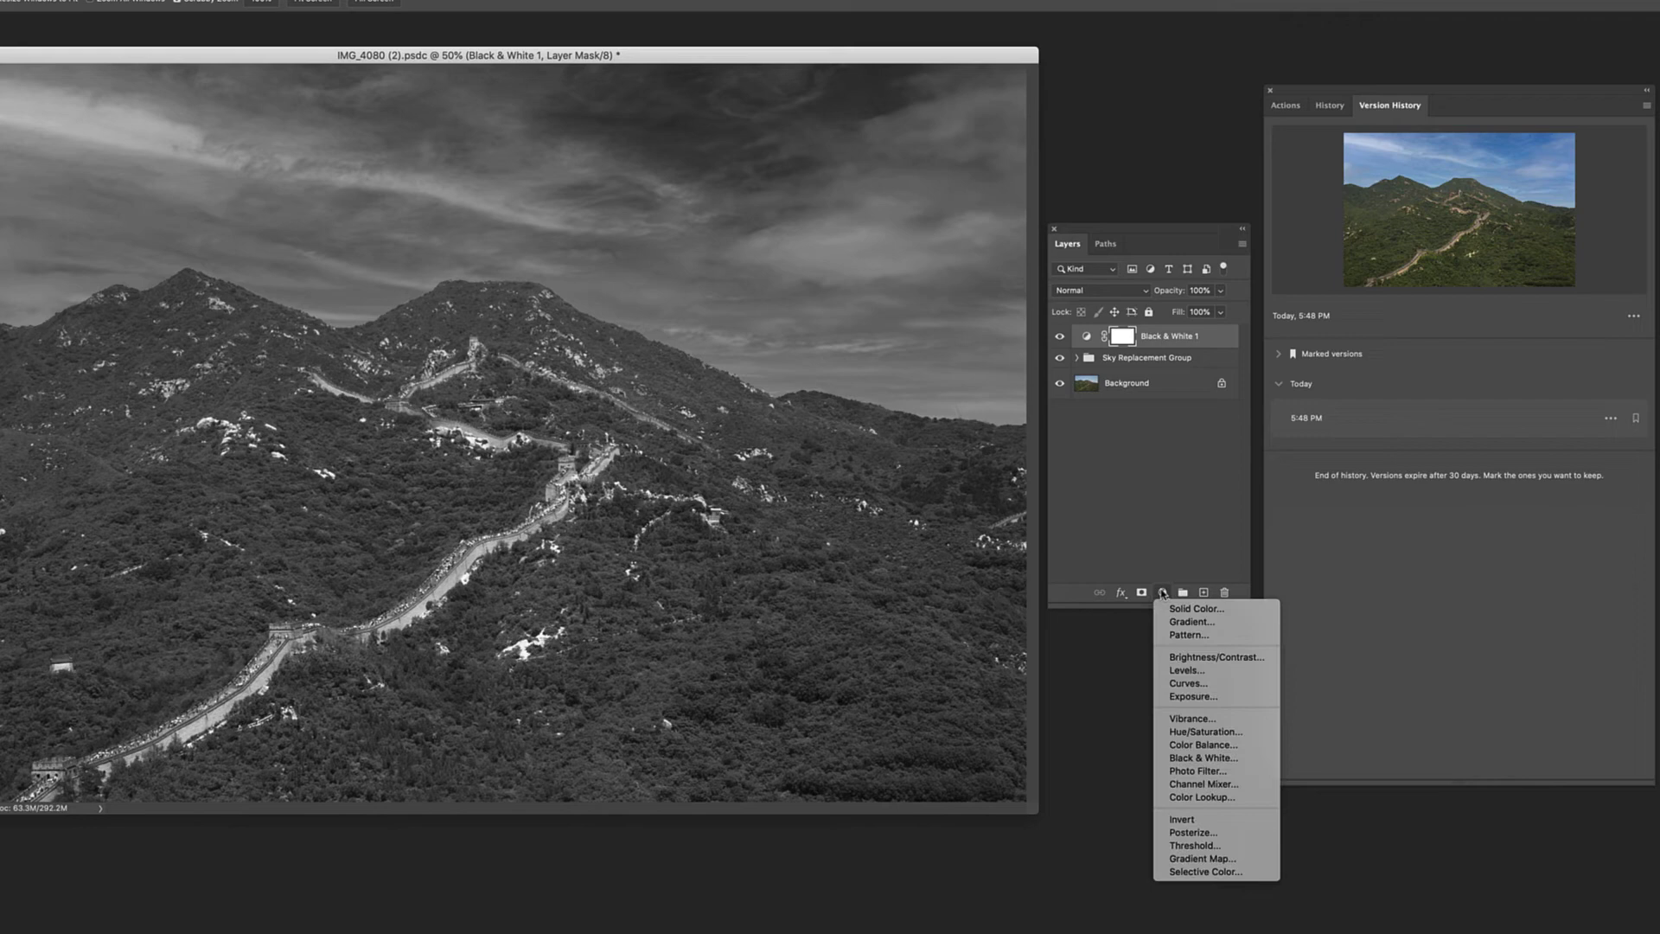
left_click(1181, 671)
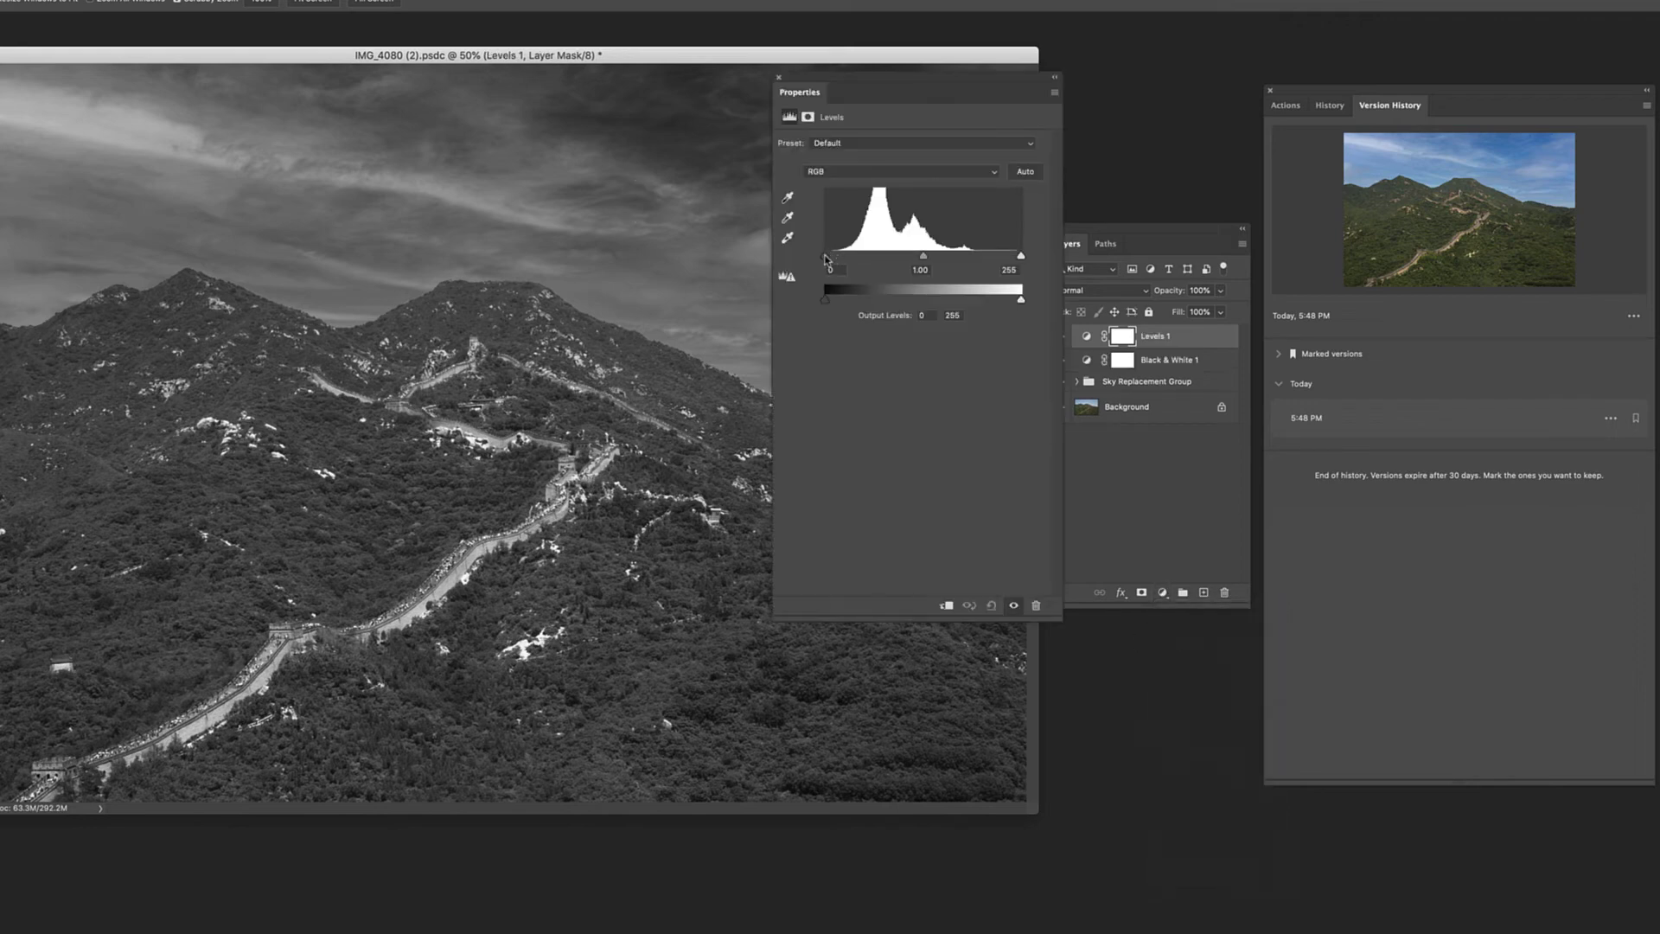
left_click_drag(826, 257, 829, 259)
left_click_drag(1021, 256, 984, 259)
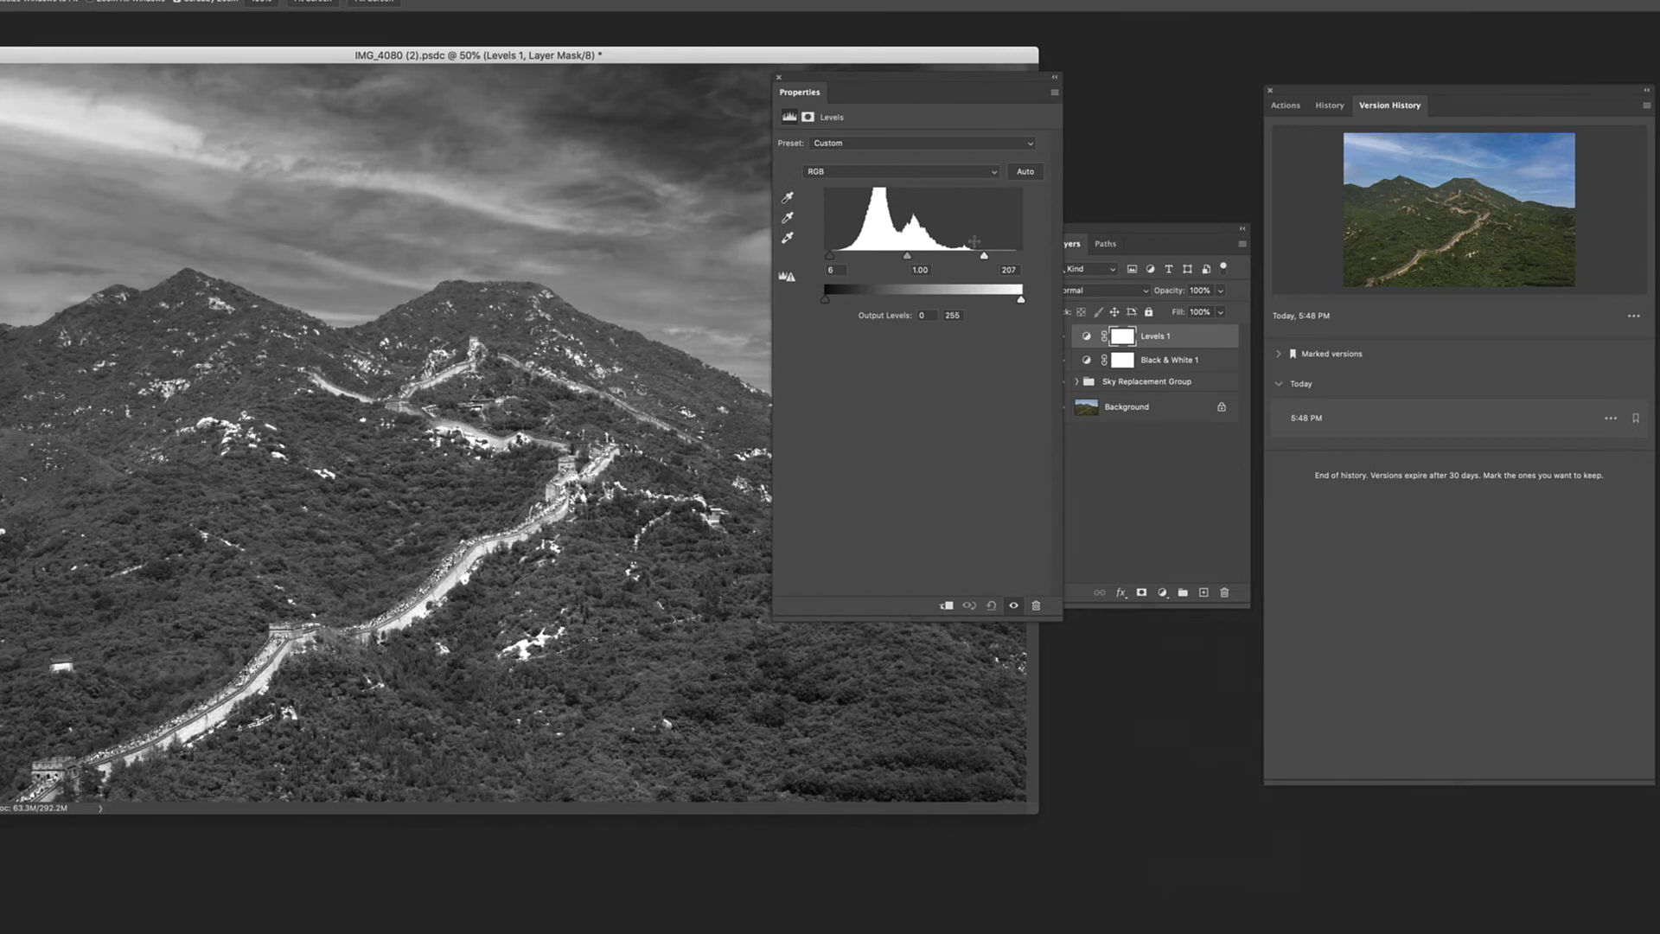
left_click(777, 78)
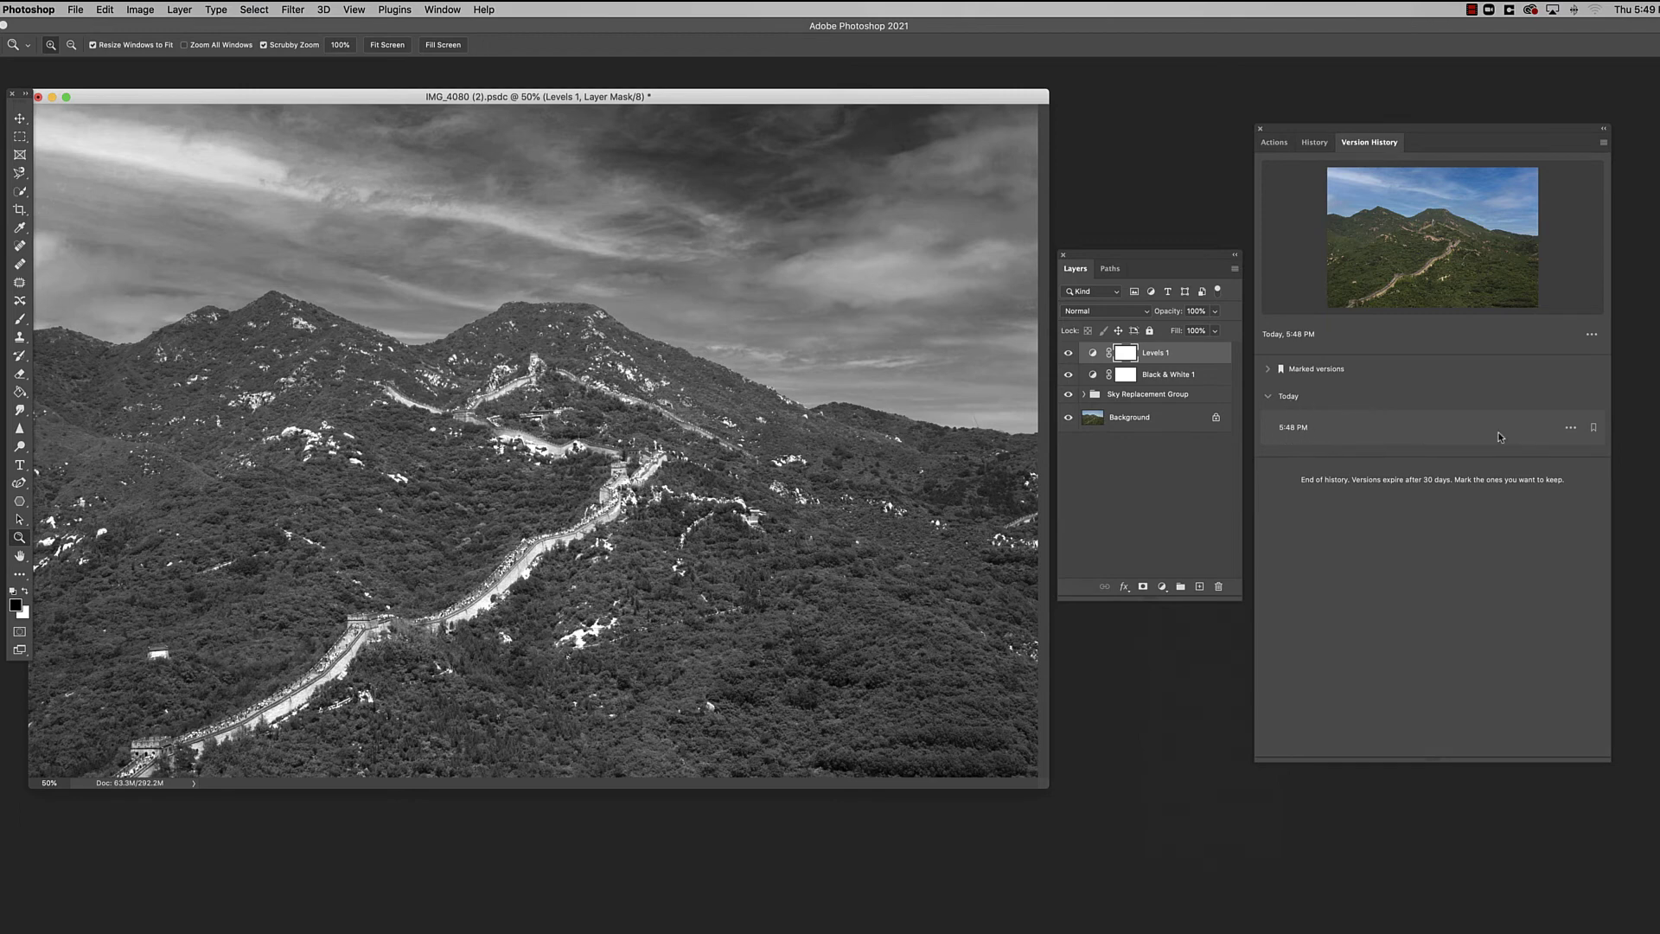
Rename the 5:48 PM version in Version History to 'Add Sky'
left_click(1570, 429)
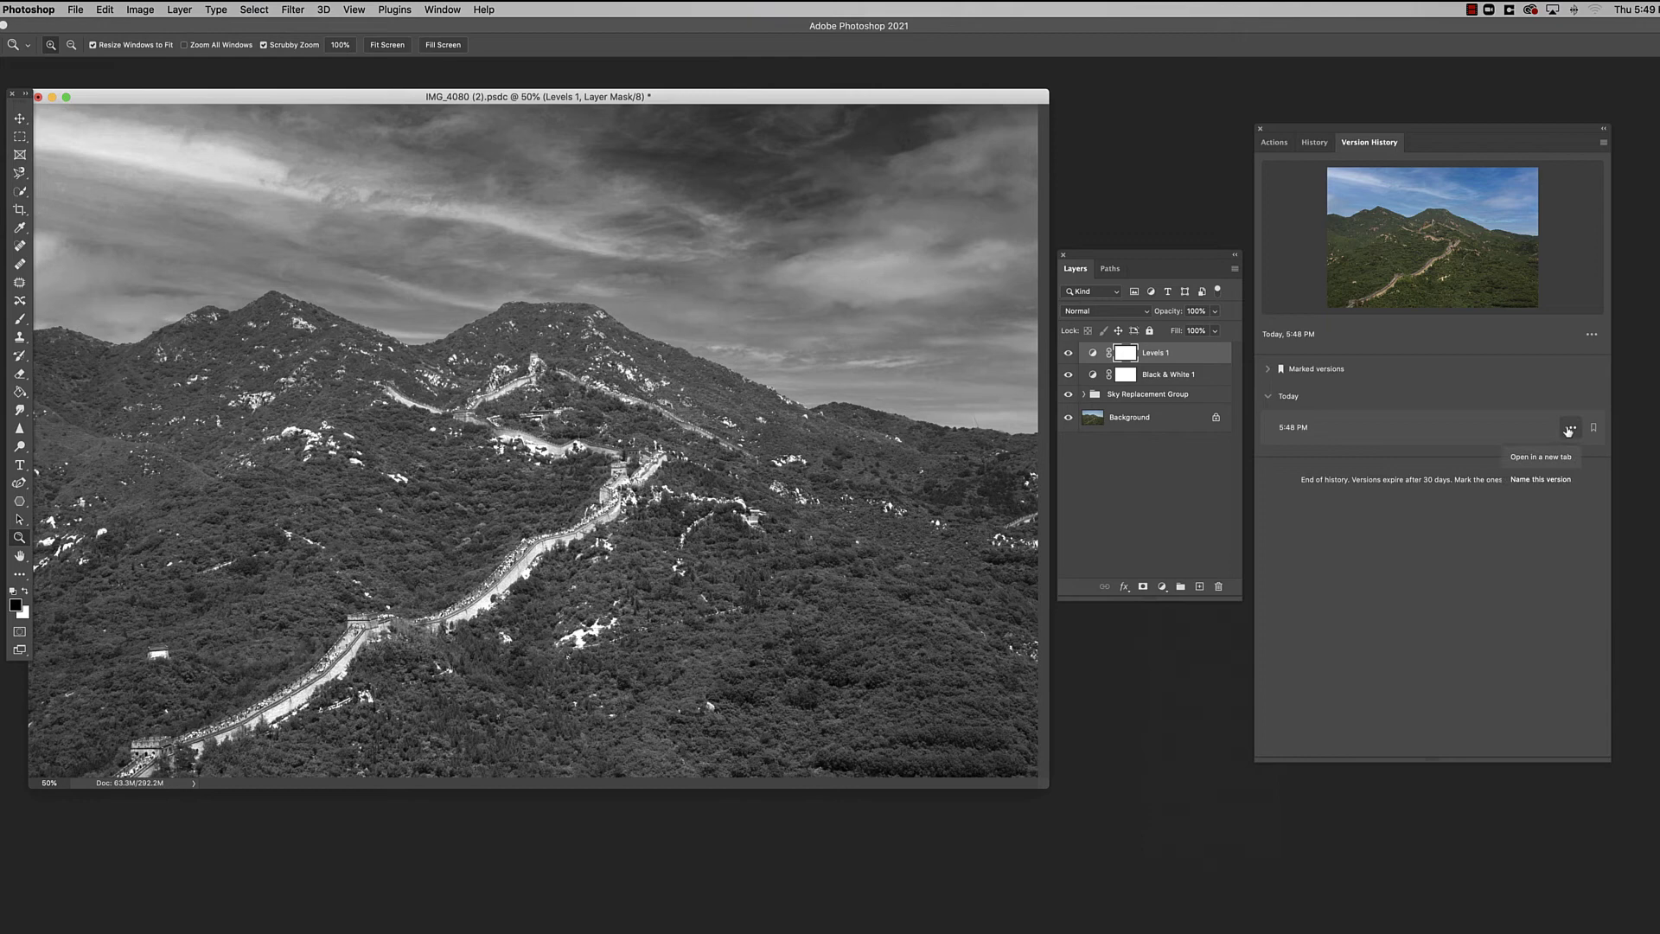
left_click(1541, 480)
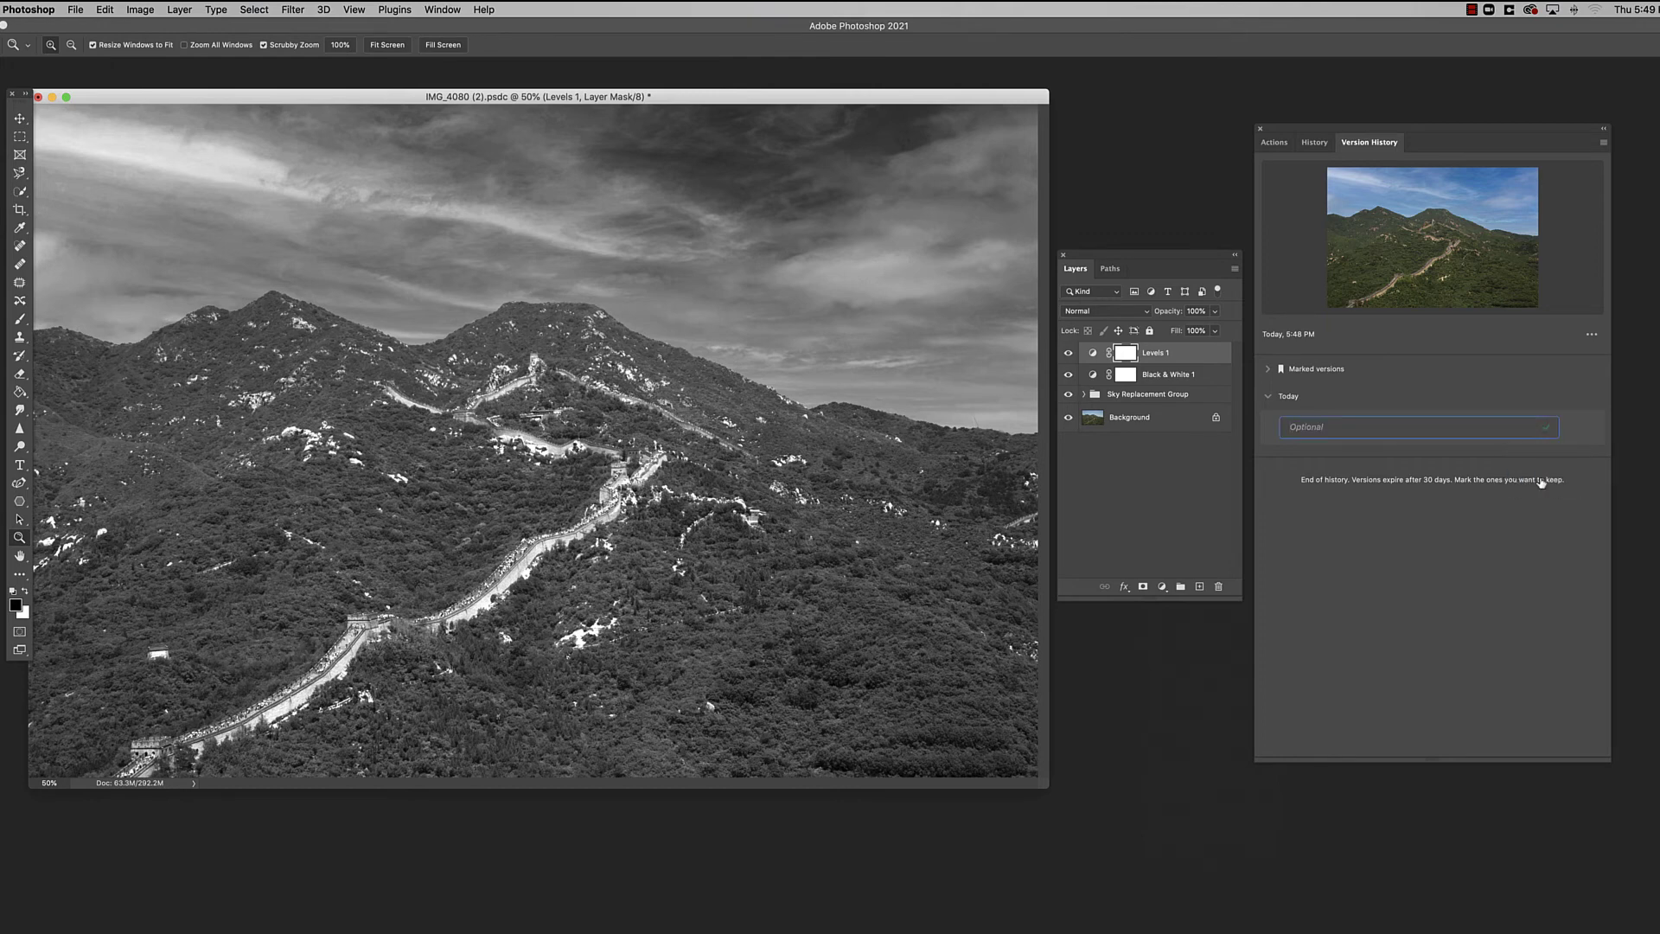
type("Add S")
type("ky")
key("Return")
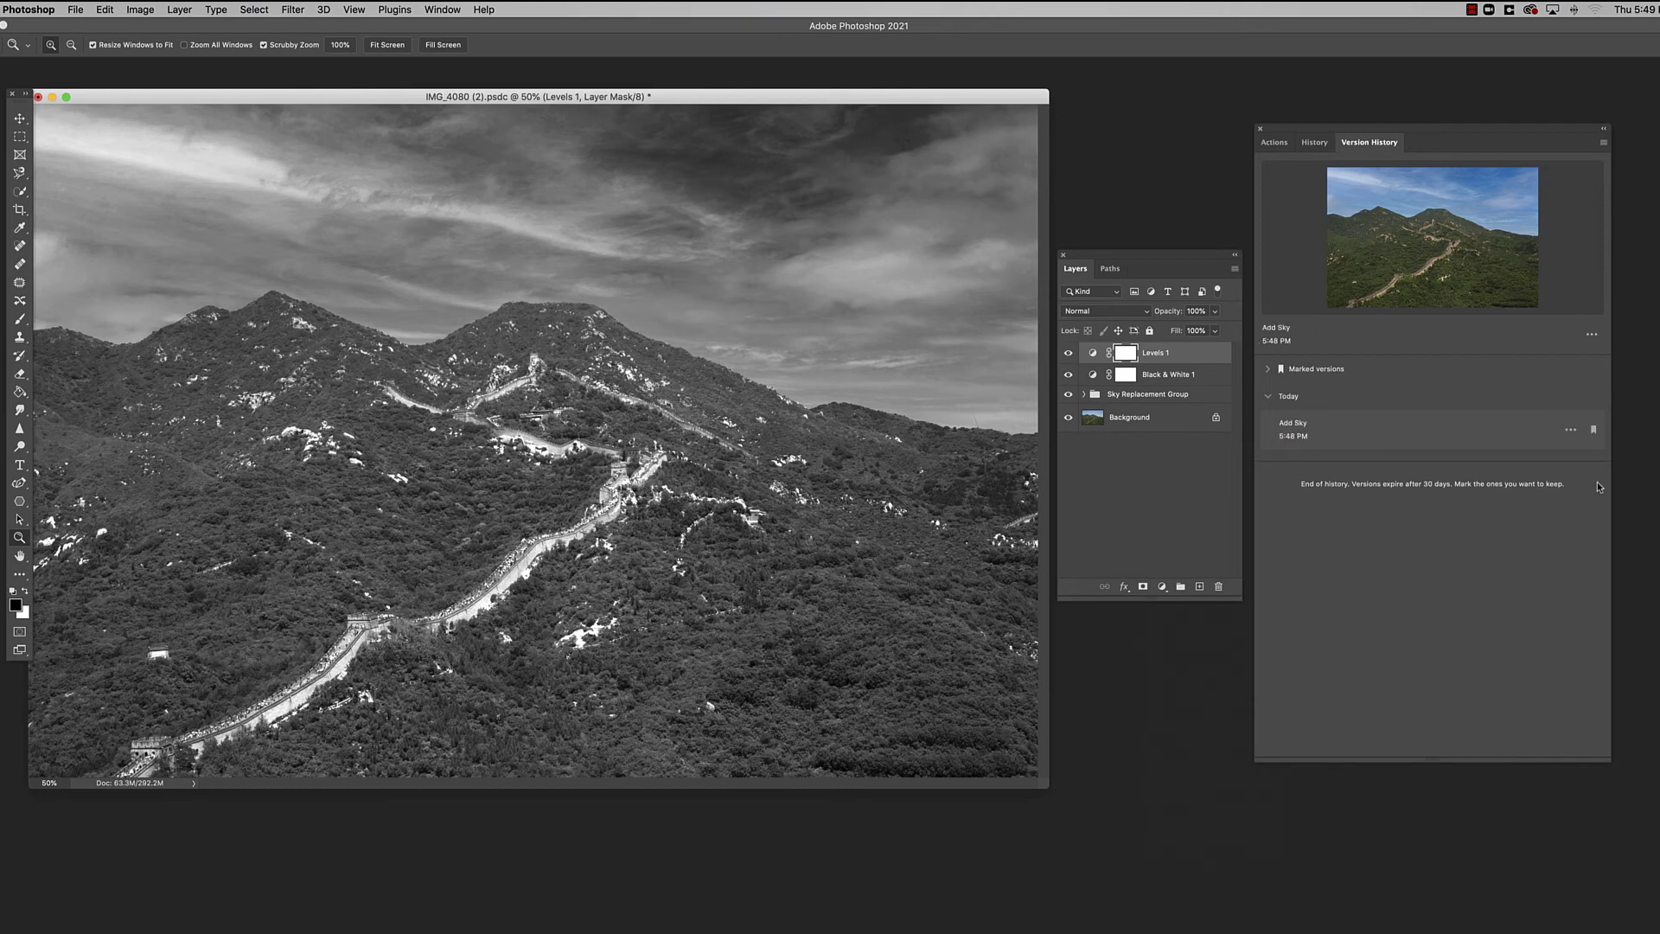
Save a new cloud version and name the 5:49 PM entry 'BW'
left_click_drag(828, 97, 825, 107)
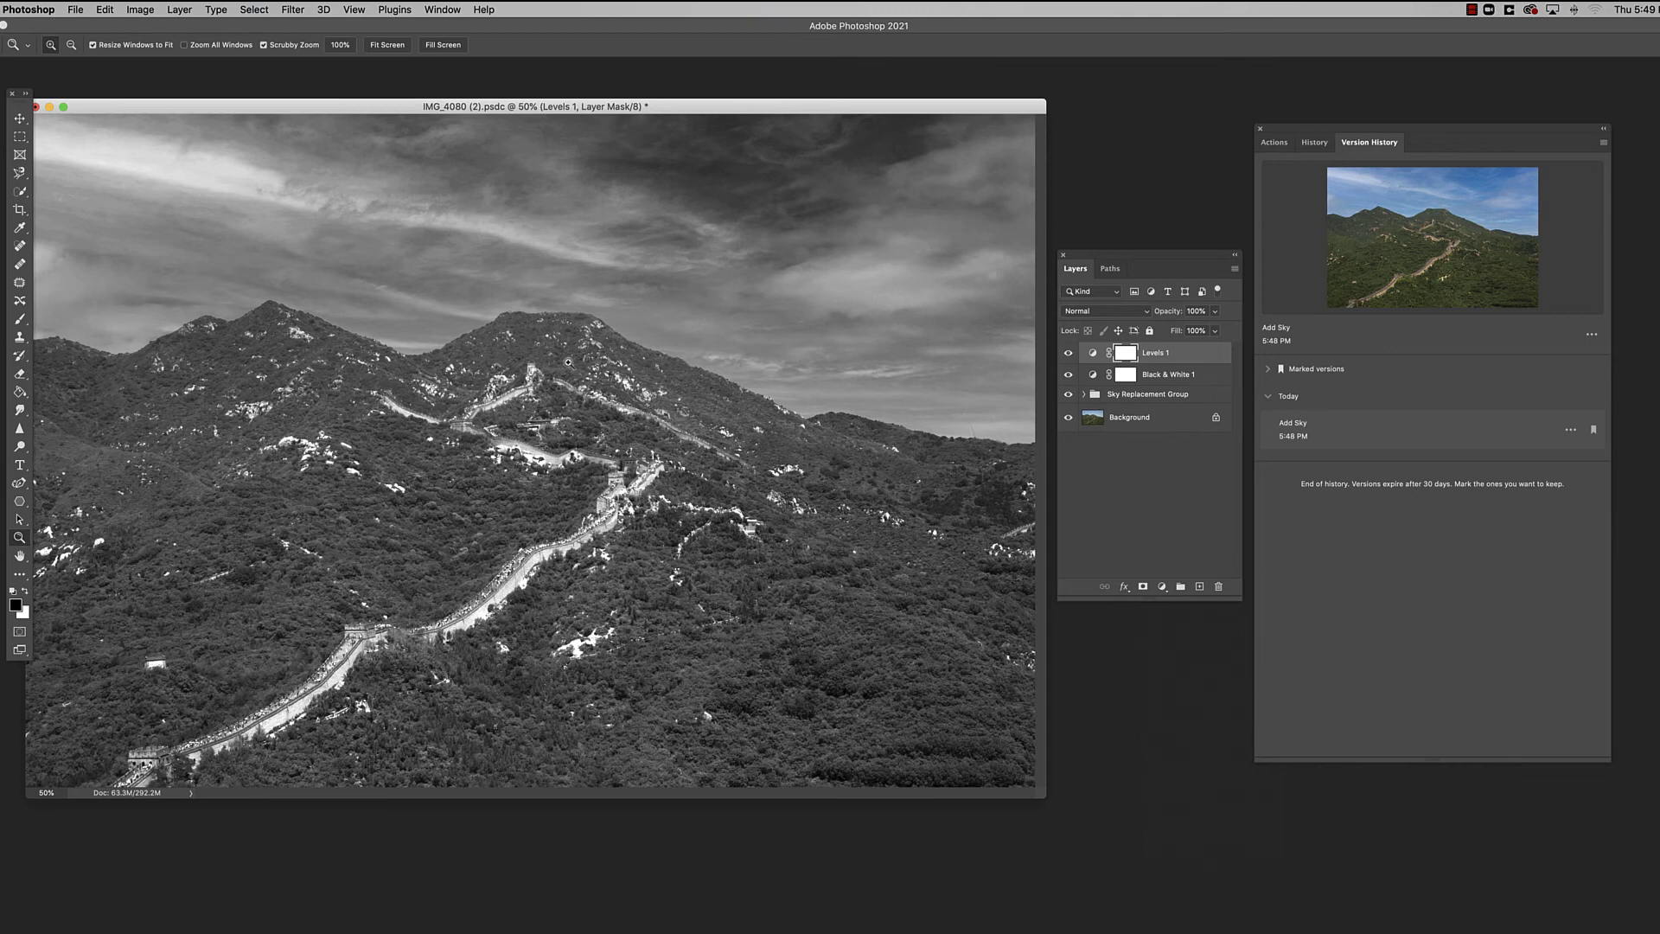
left_click(75, 9)
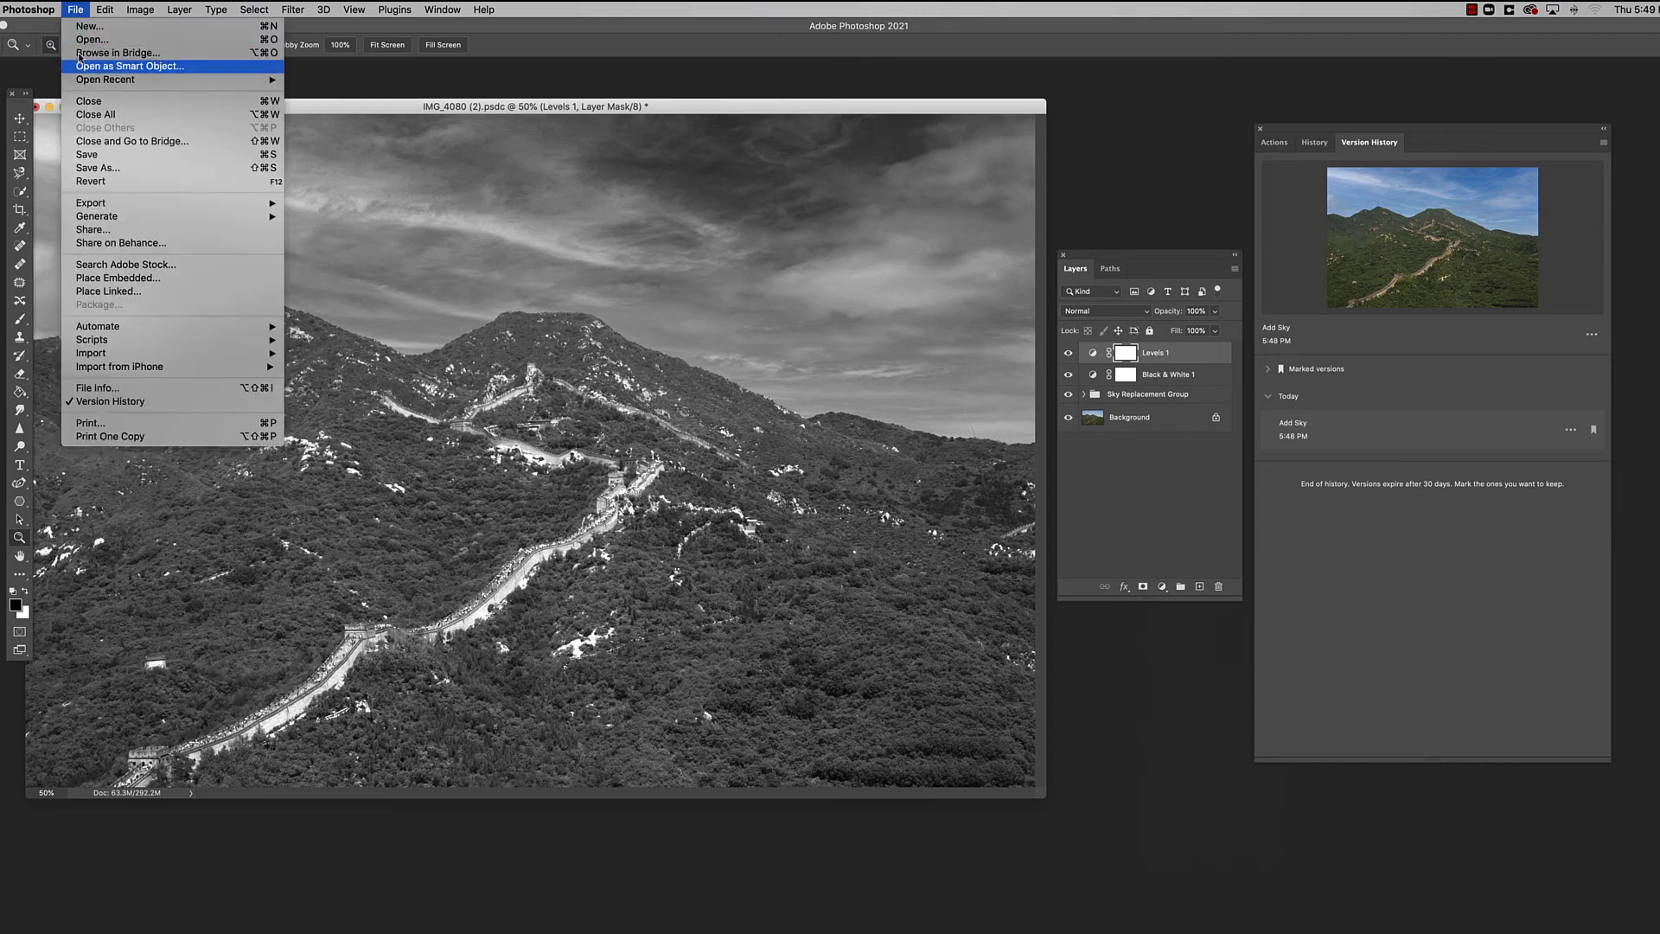
left_click(92, 154)
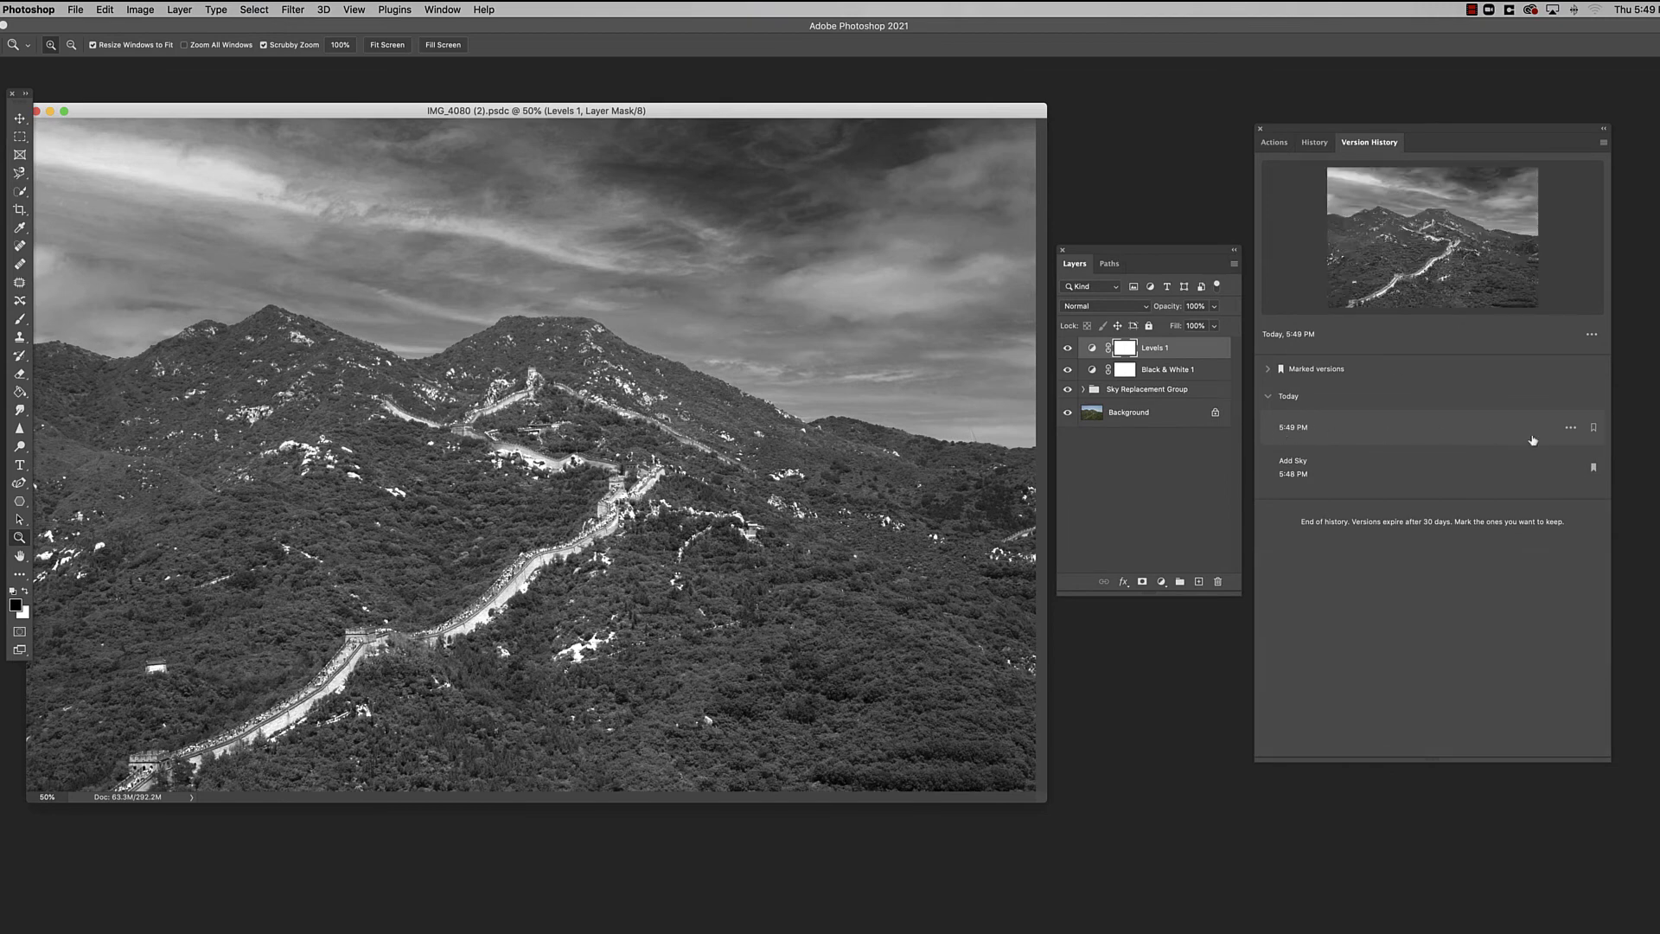
left_click(1570, 432)
left_click(1545, 477)
type("BW")
key("Return")
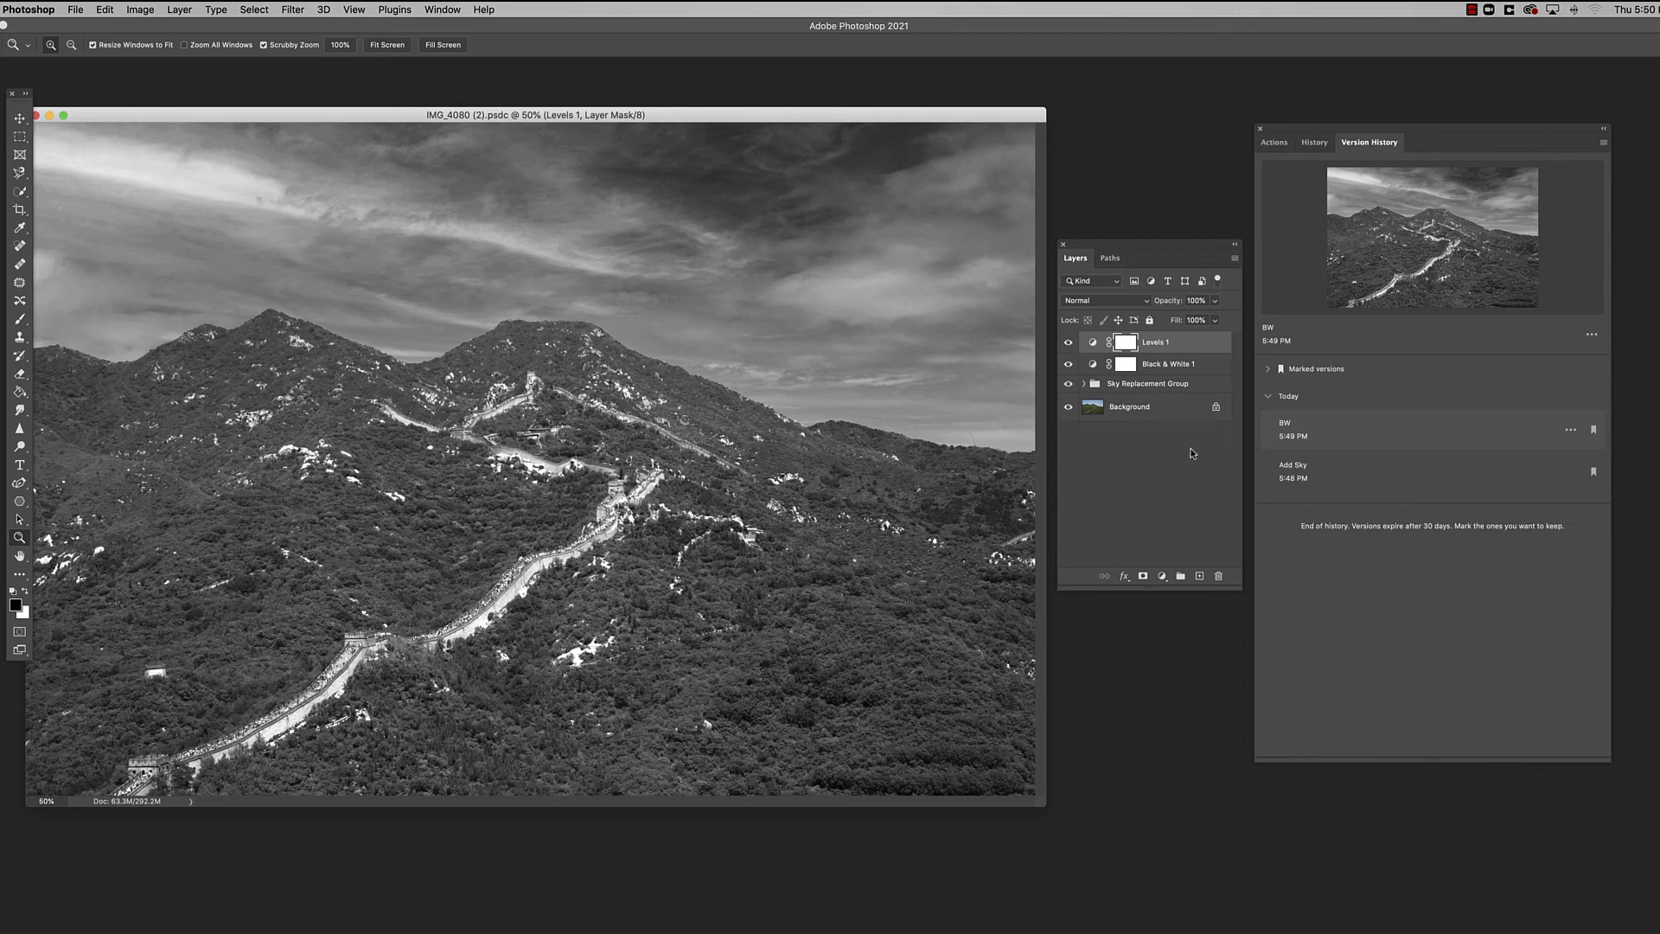
Flatten the black-and-white image's adjustment and sky layers into one Background layer
left_click_drag(1142, 248, 1140, 244)
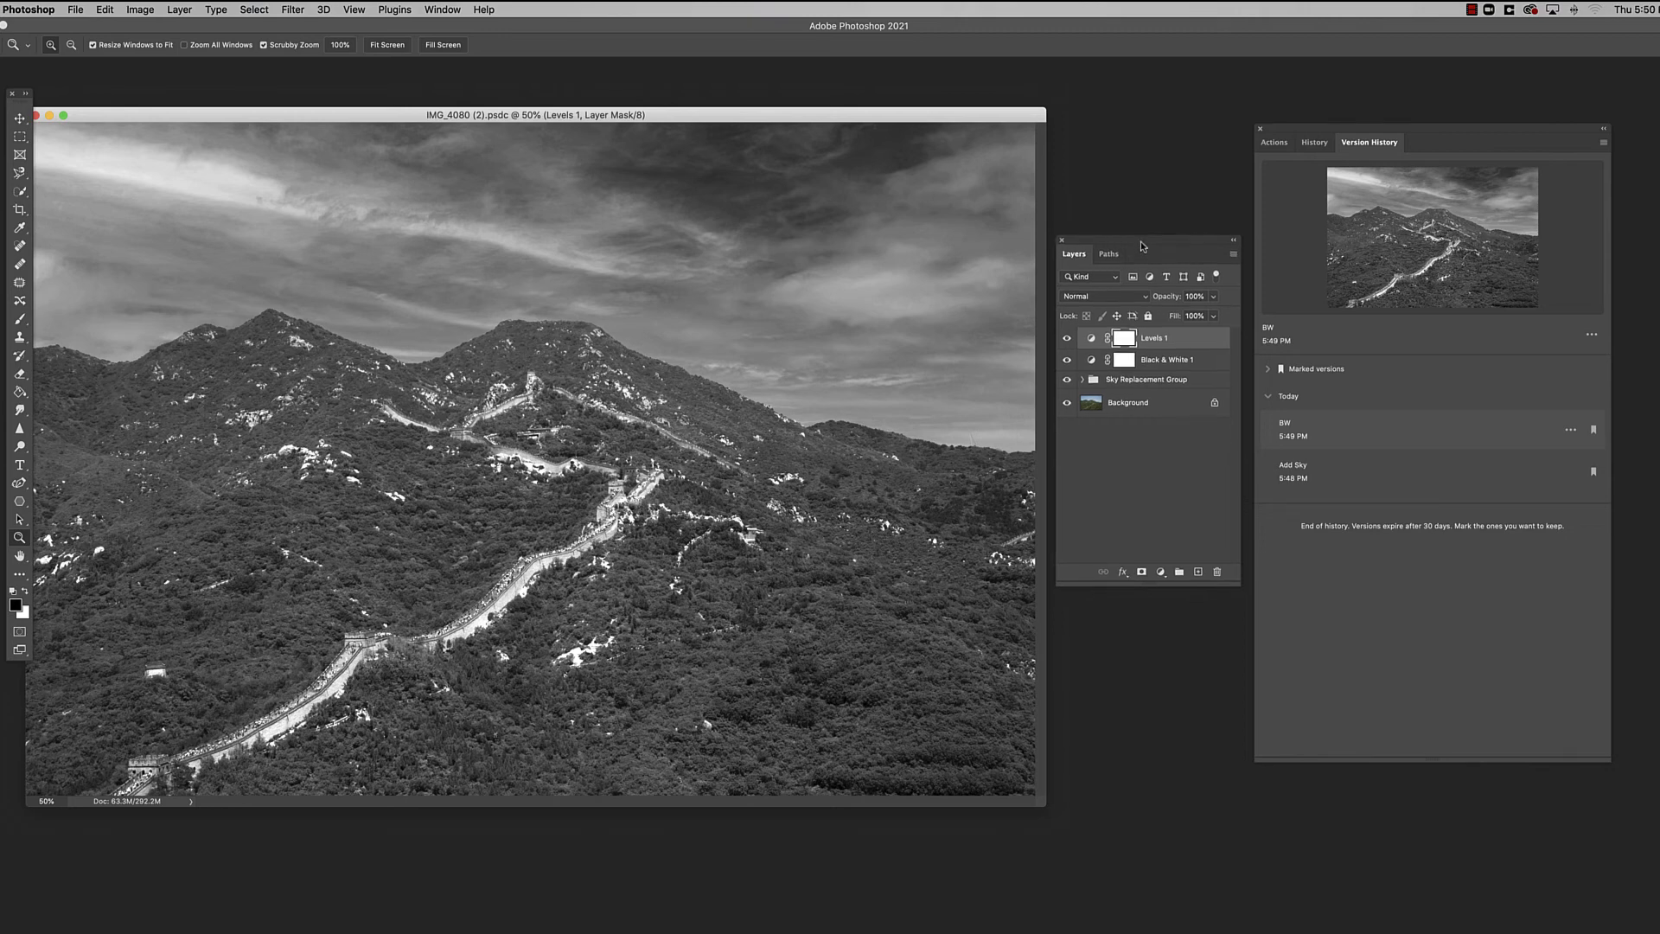
left_click(186, 13)
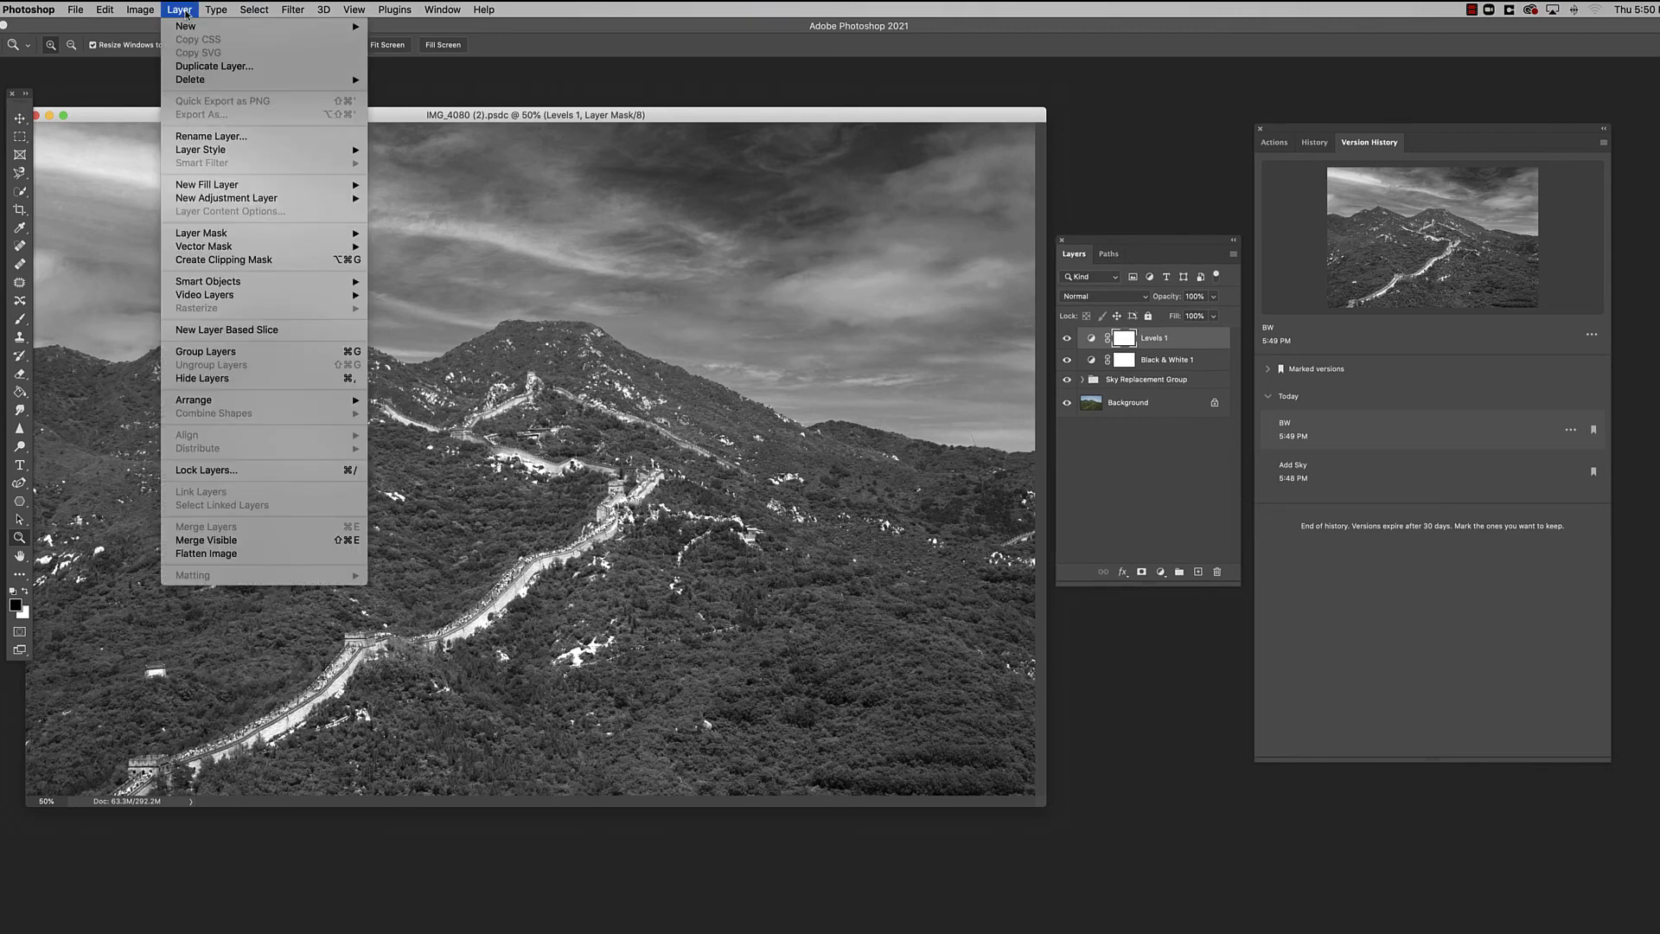
left_click(268, 552)
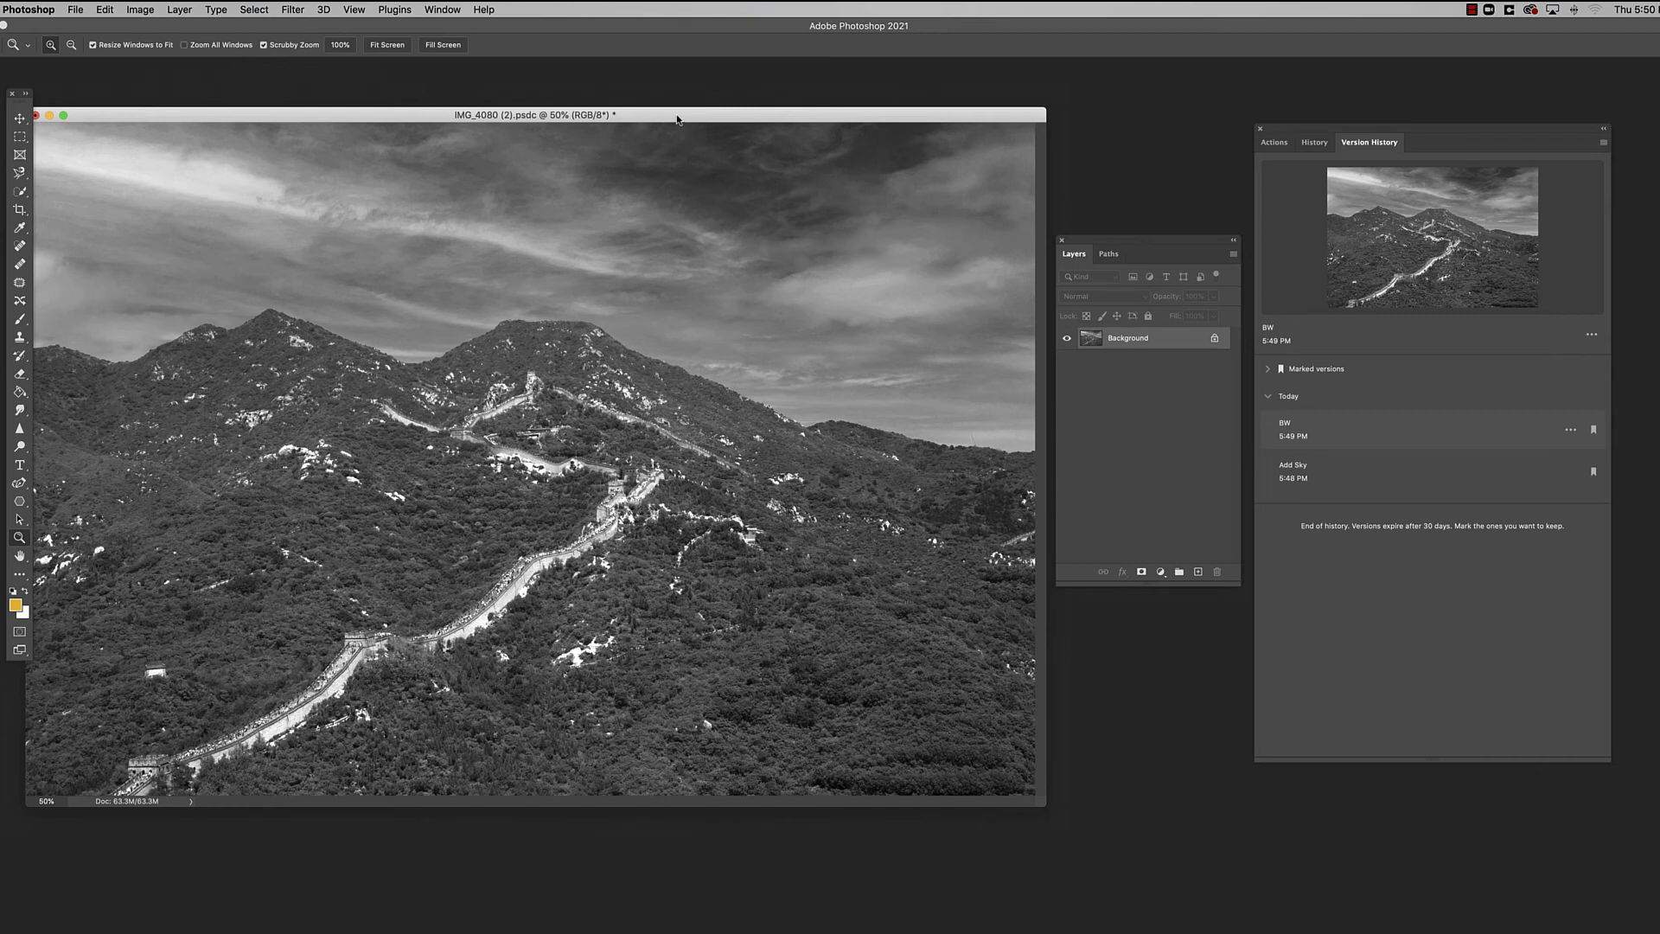
left_click_drag(680, 116, 680, 103)
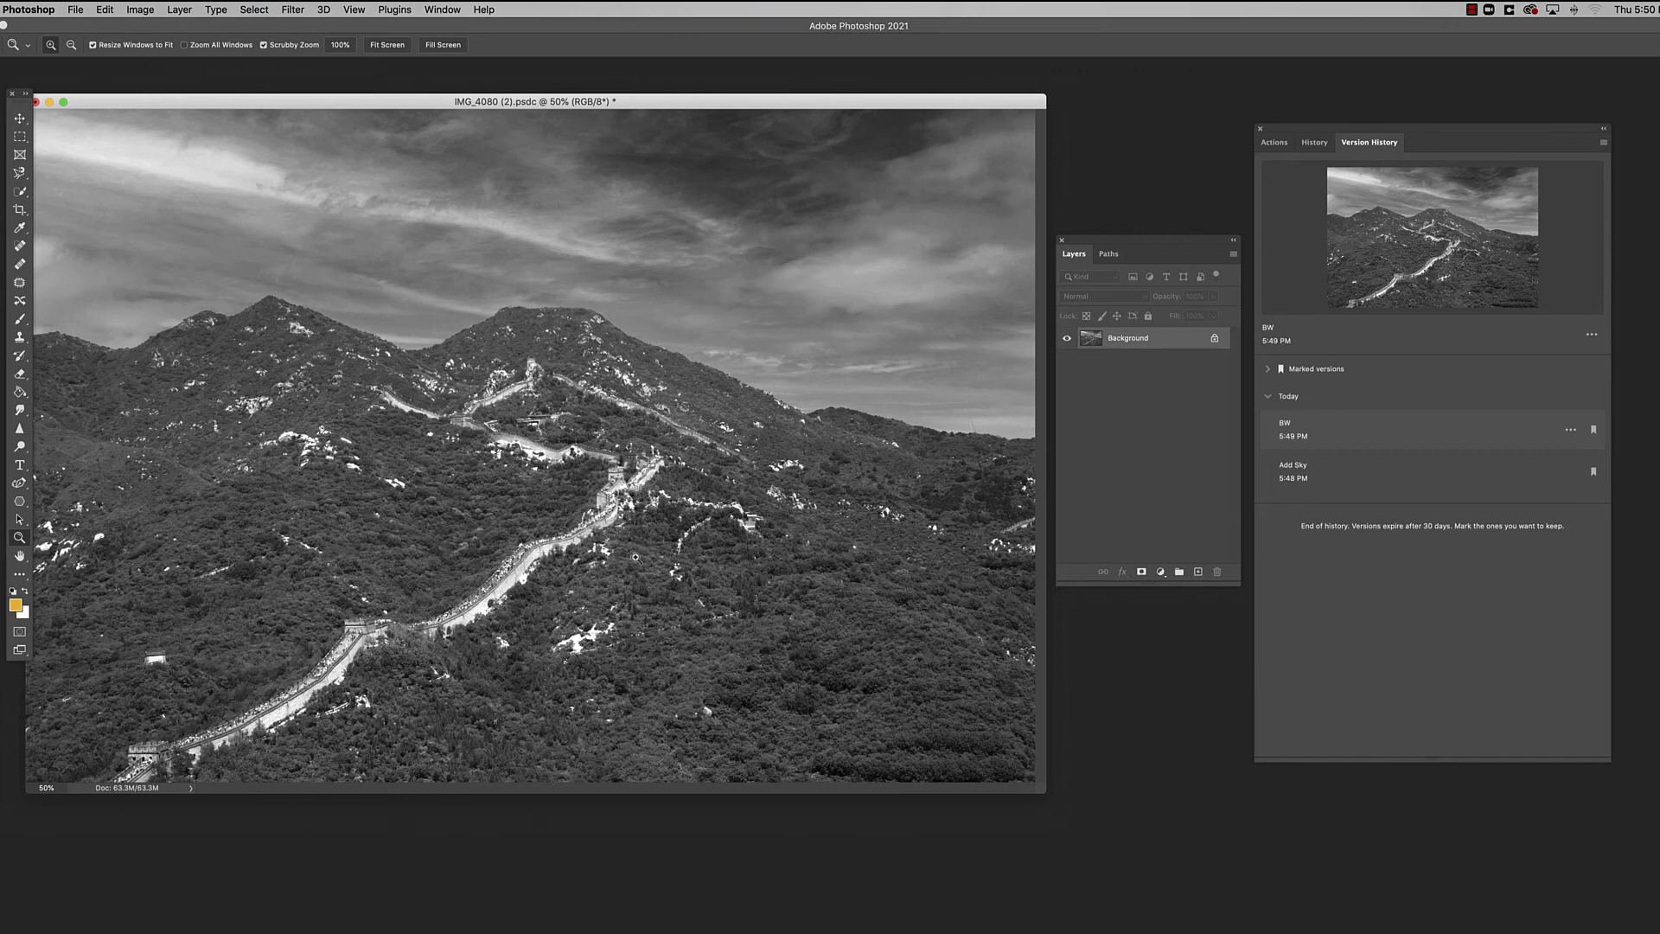
Revert the document to the colour Add Sky version and view it at 50%
left_click(1347, 479)
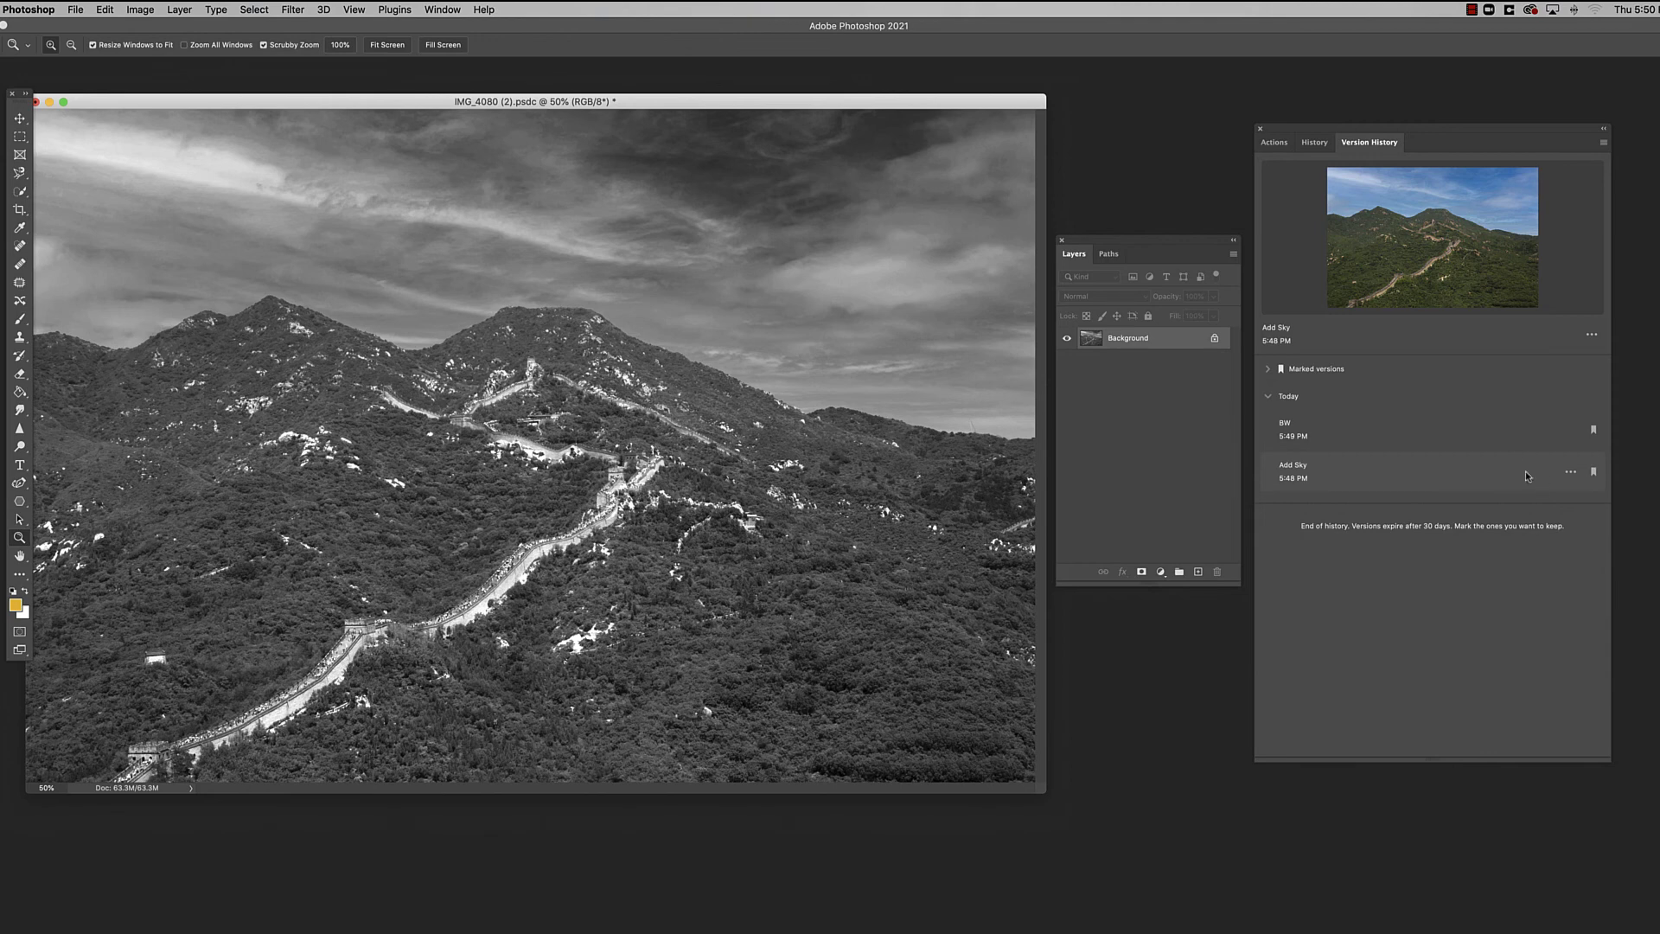
left_click(1570, 473)
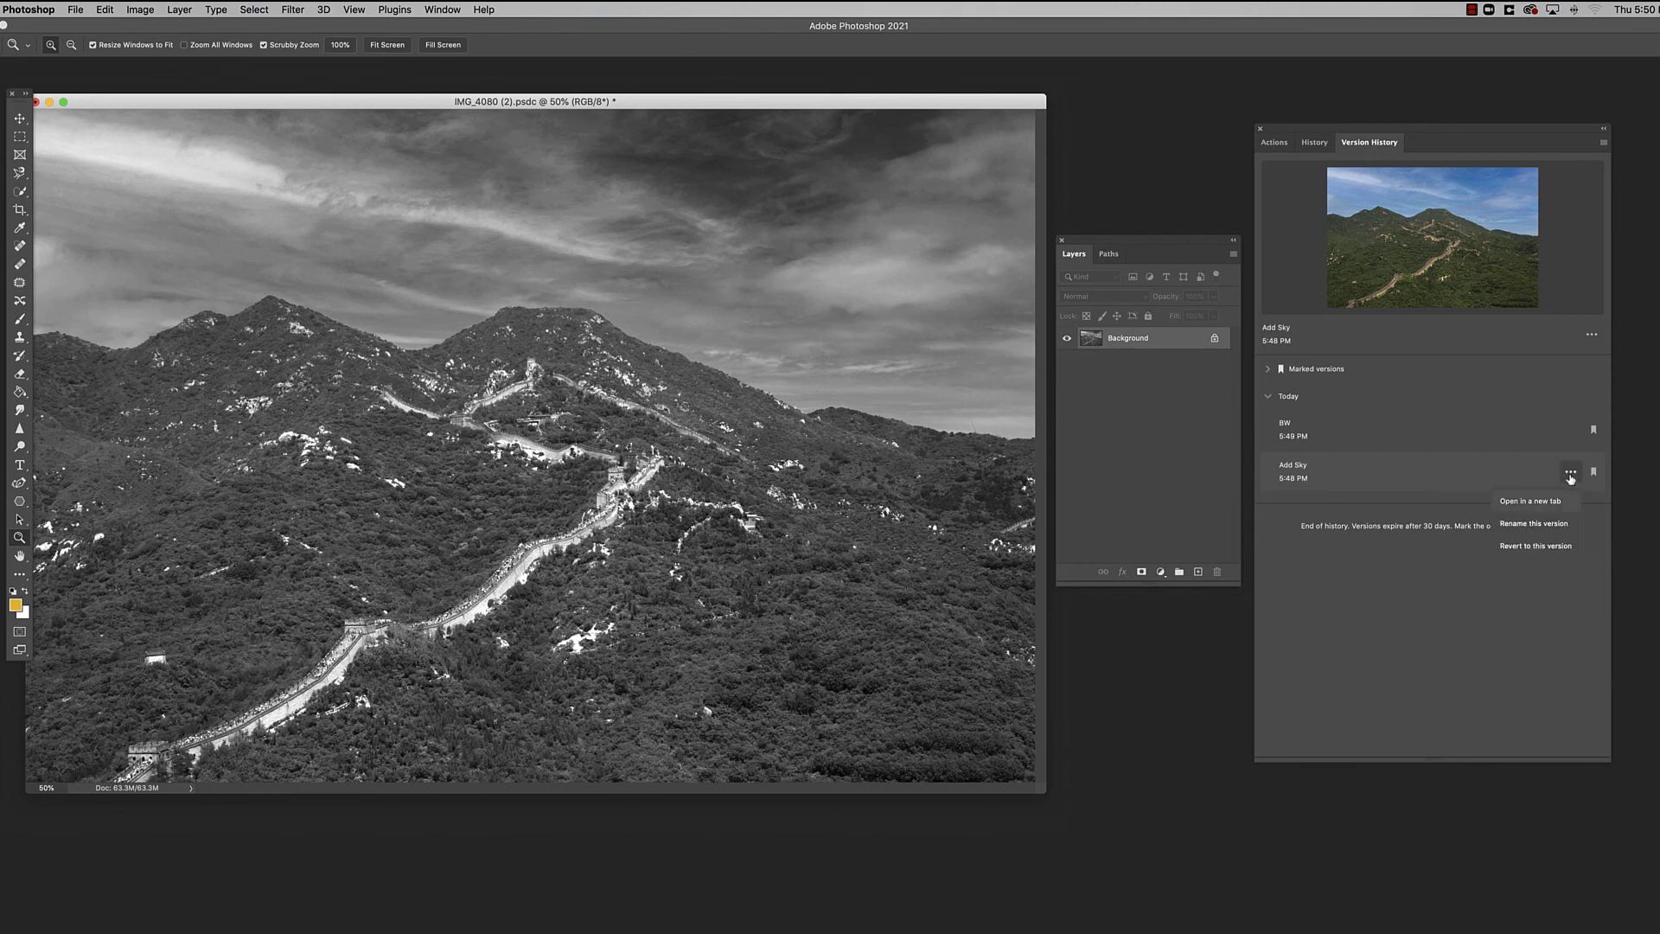
left_click(1545, 549)
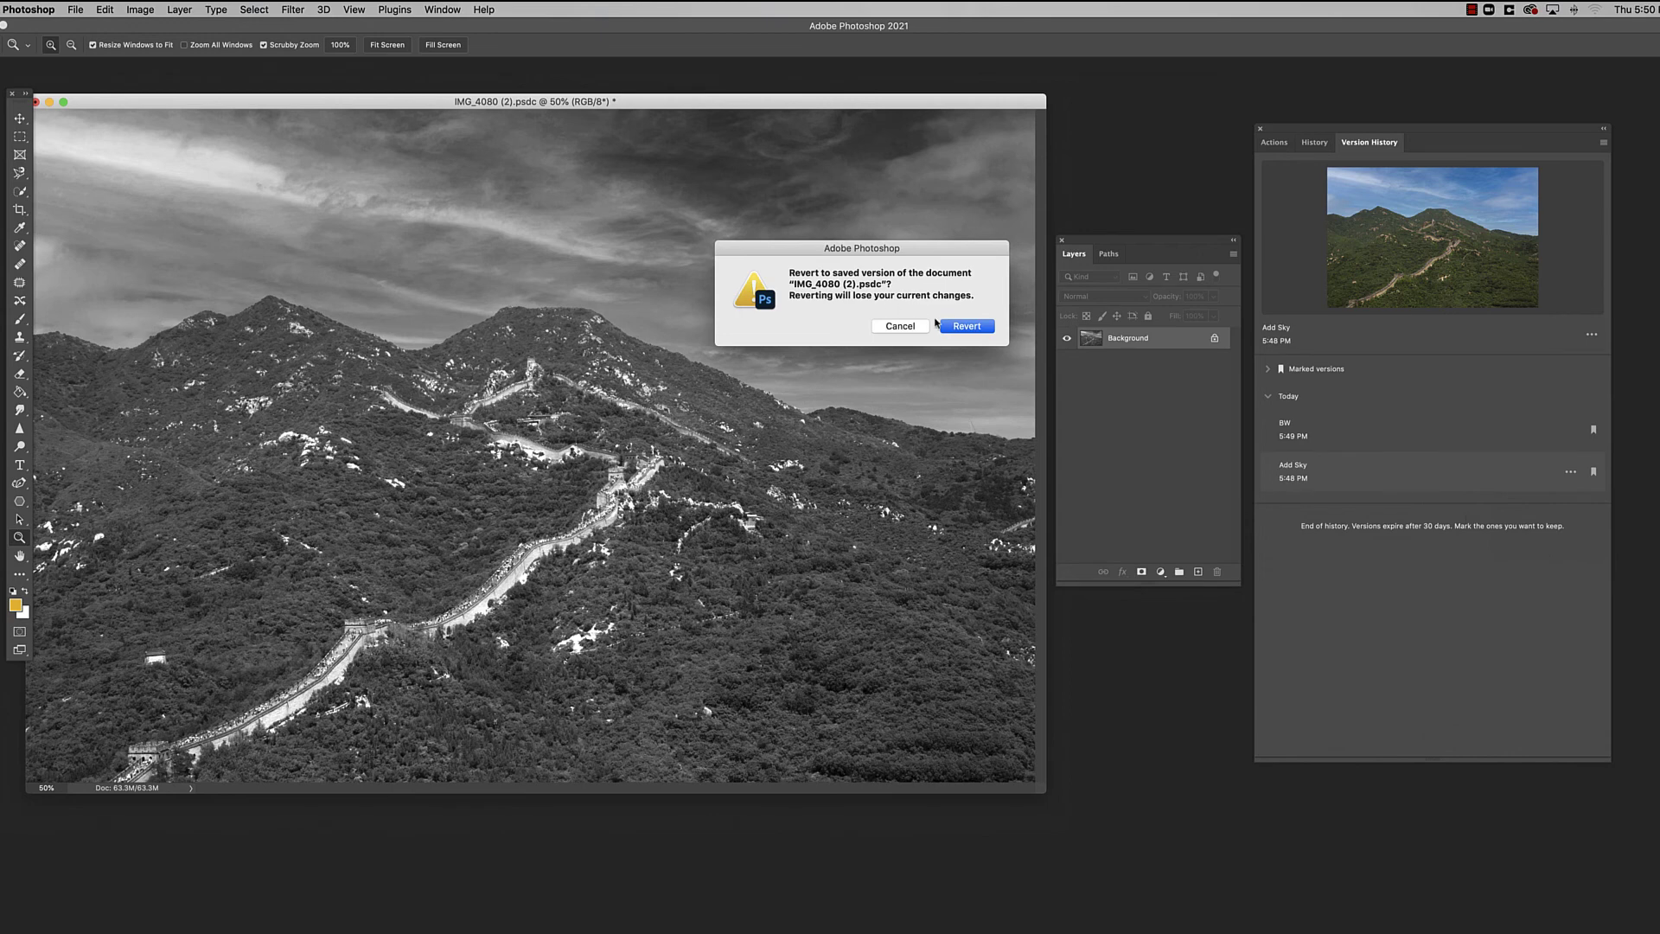
left_click(967, 326)
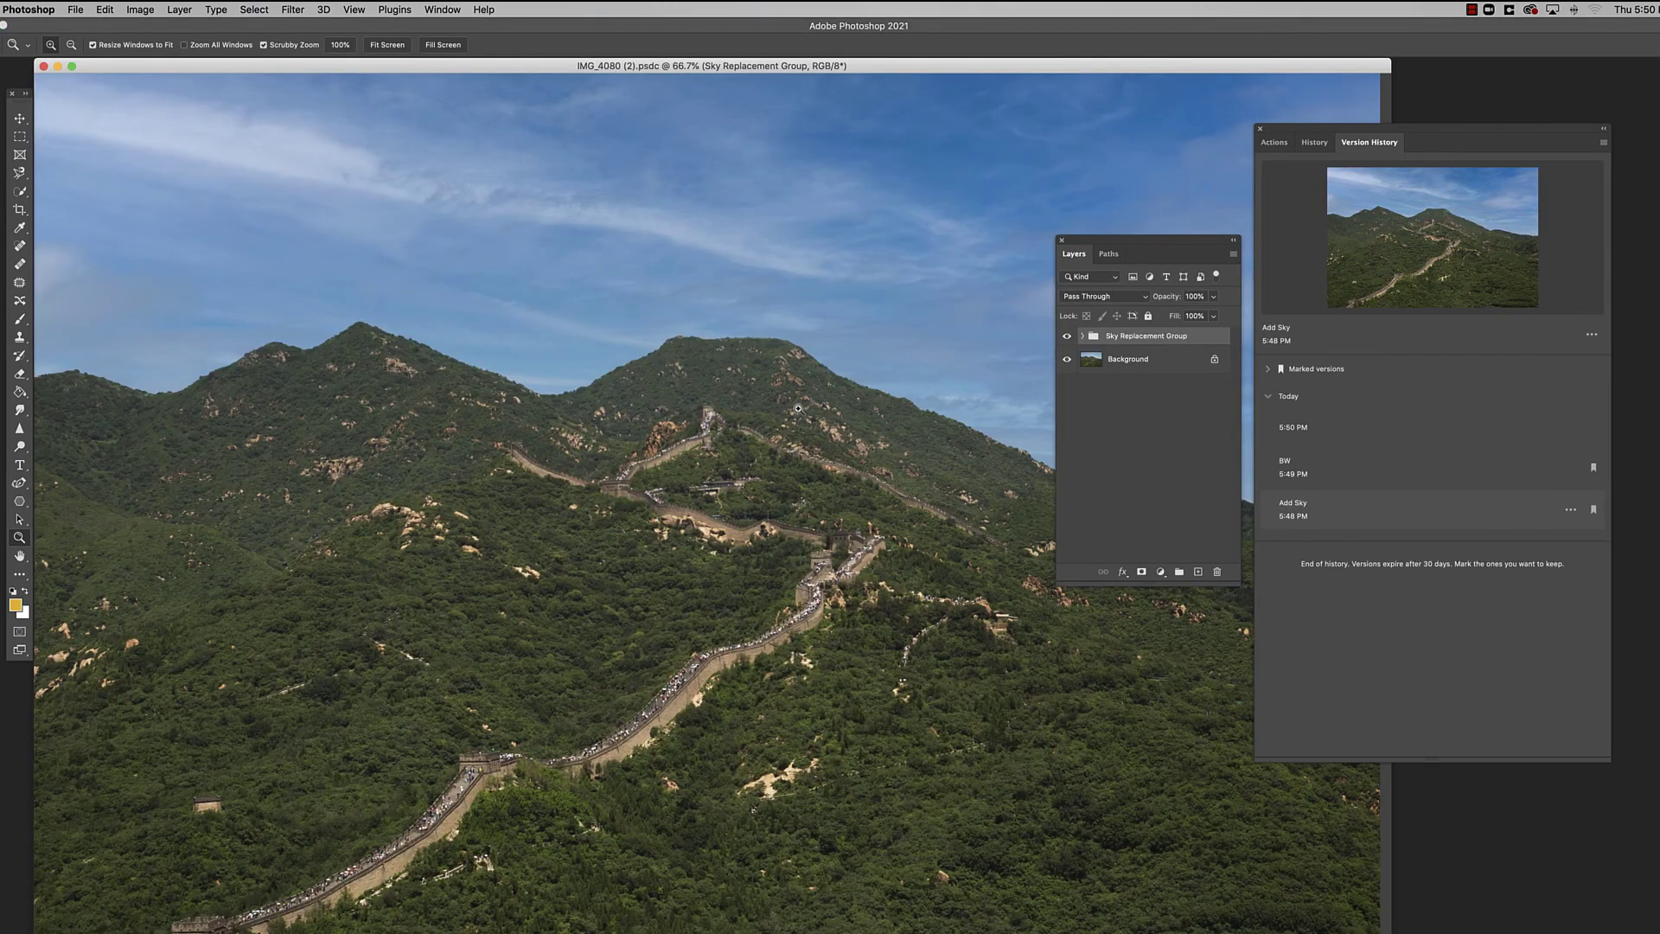
left_click(798, 408, "alt")
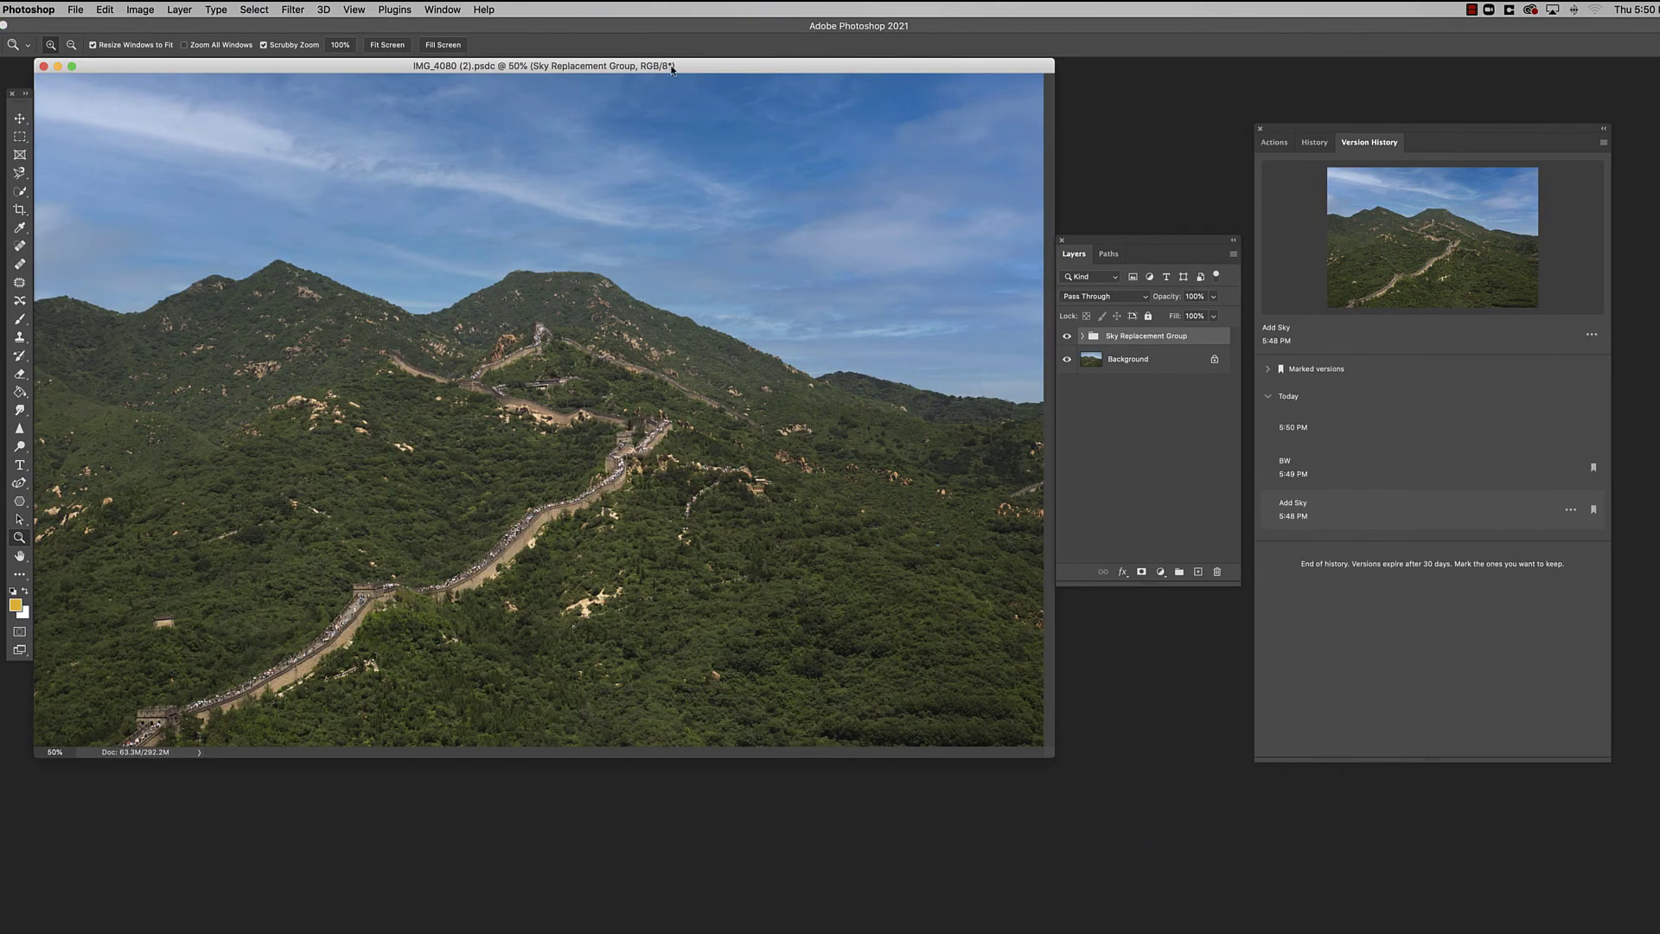
left_click_drag(672, 69, 663, 96)
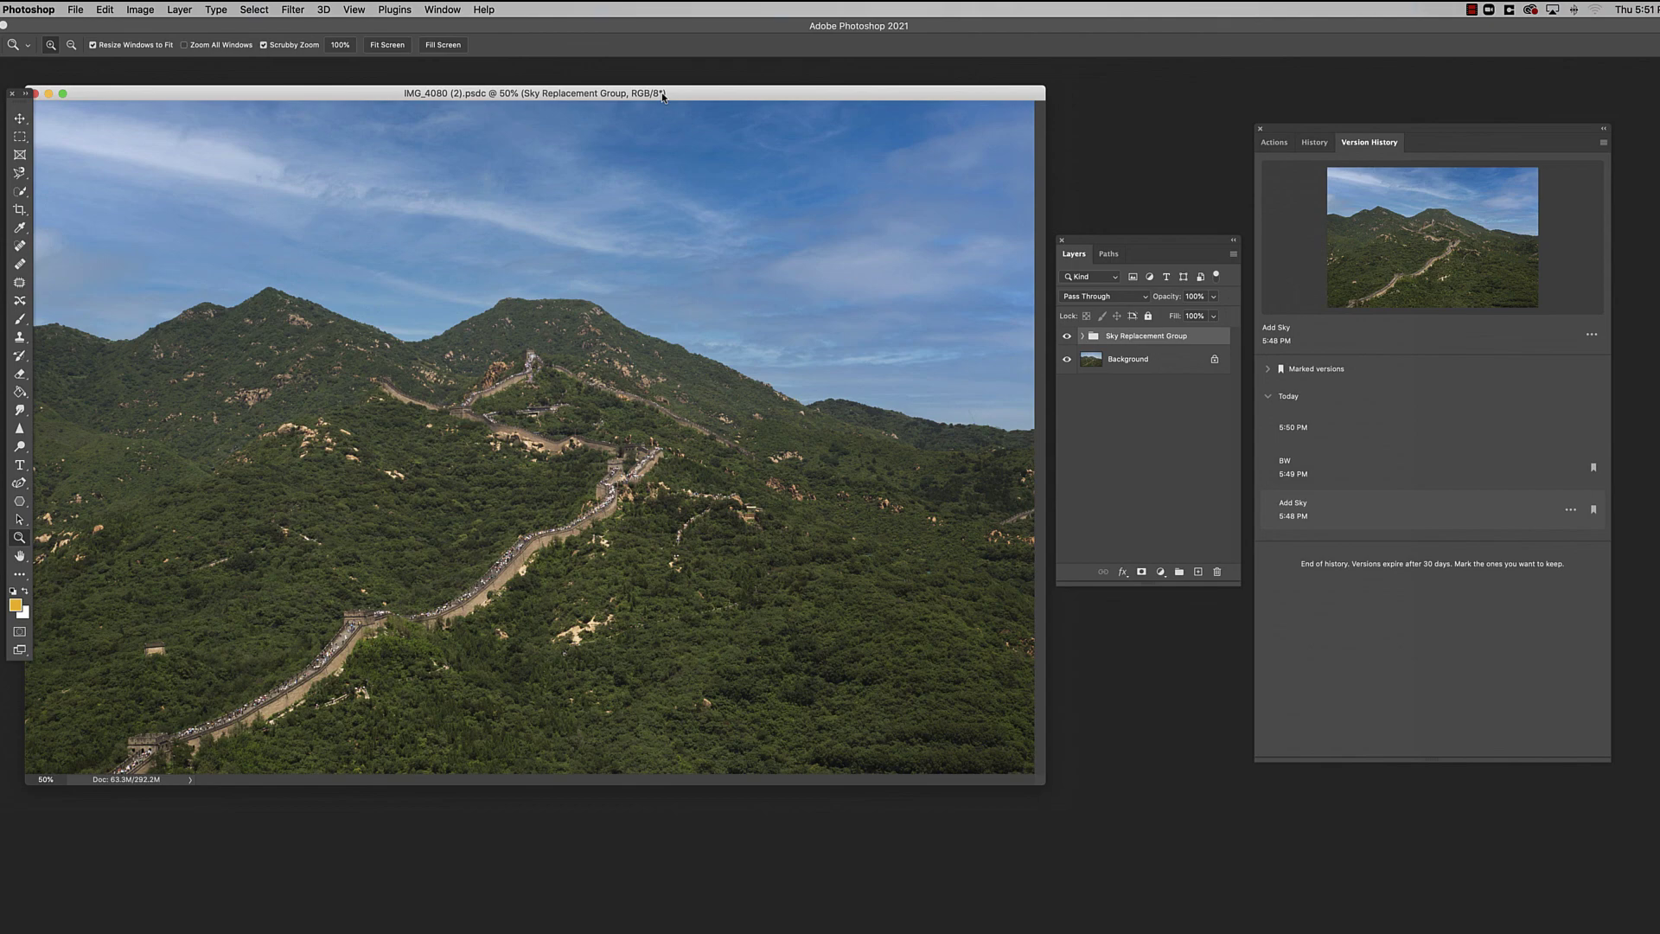
left_click_drag(1411, 132, 1416, 123)
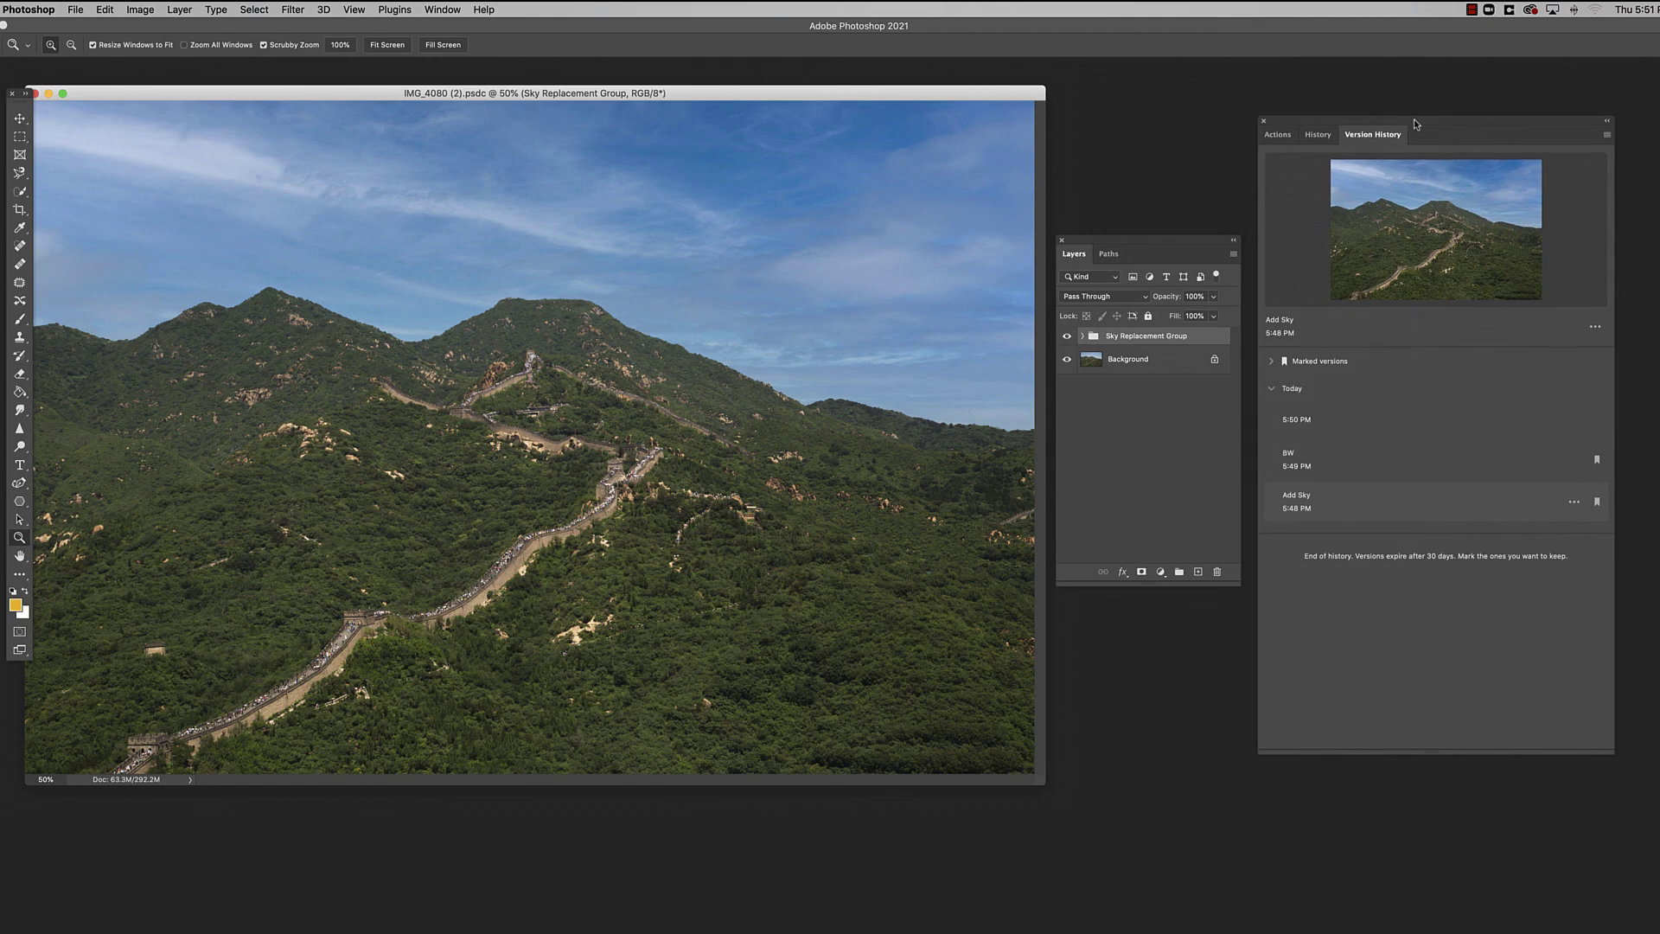